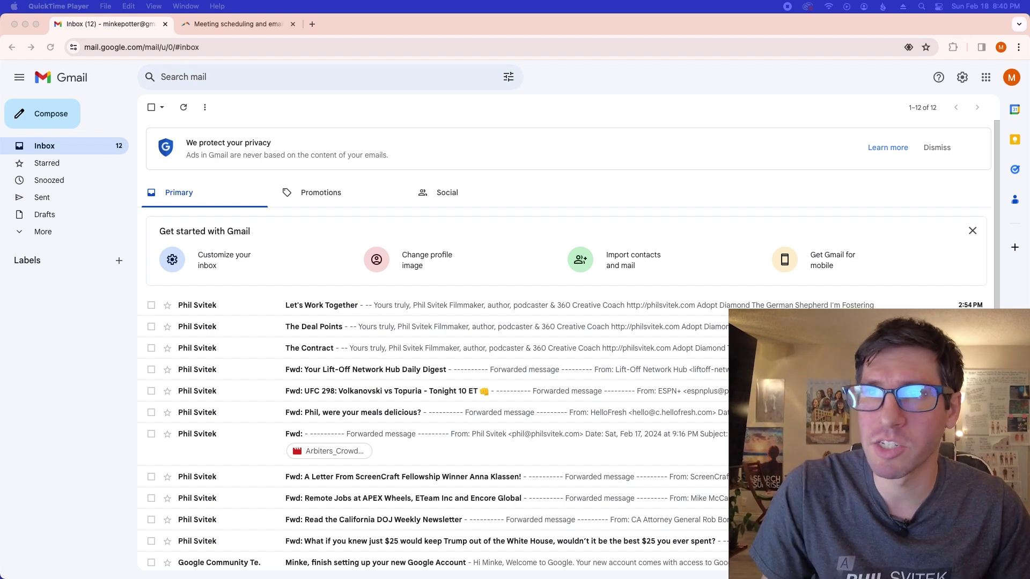
- Open the label settings and create a new label named Legal
{"action": "left_click", "coordinate": [578, 143]}
{"action": "left_click_drag", "start_coordinate": [997, 149], "coordinate": [998, 188]}
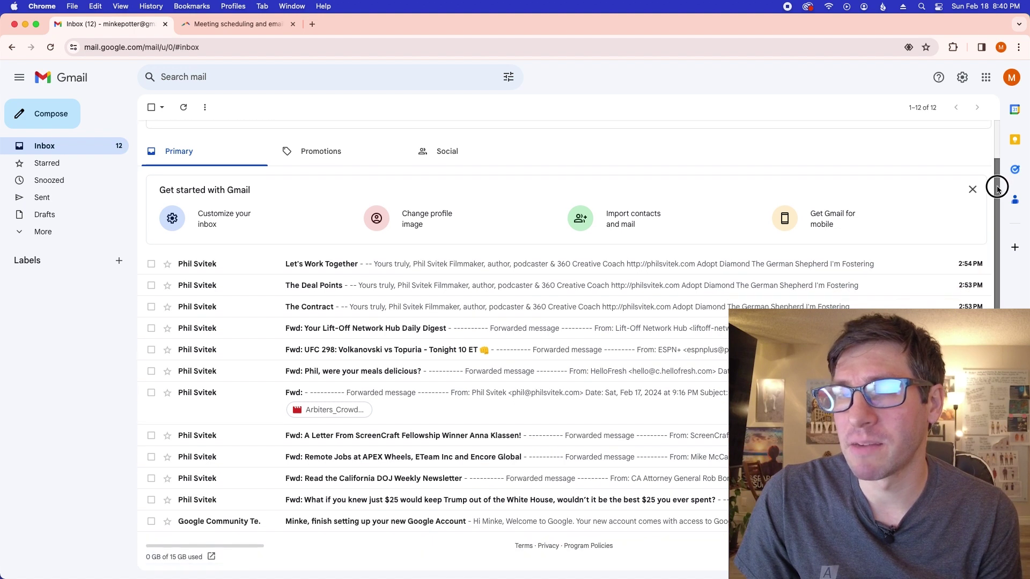
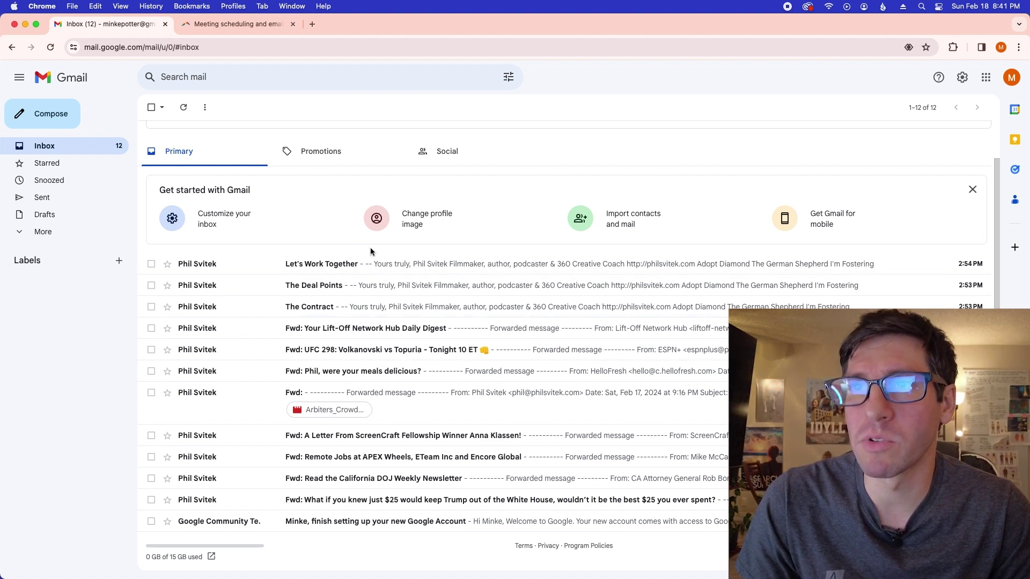
{"action": "left_click", "coordinate": [962, 78]}
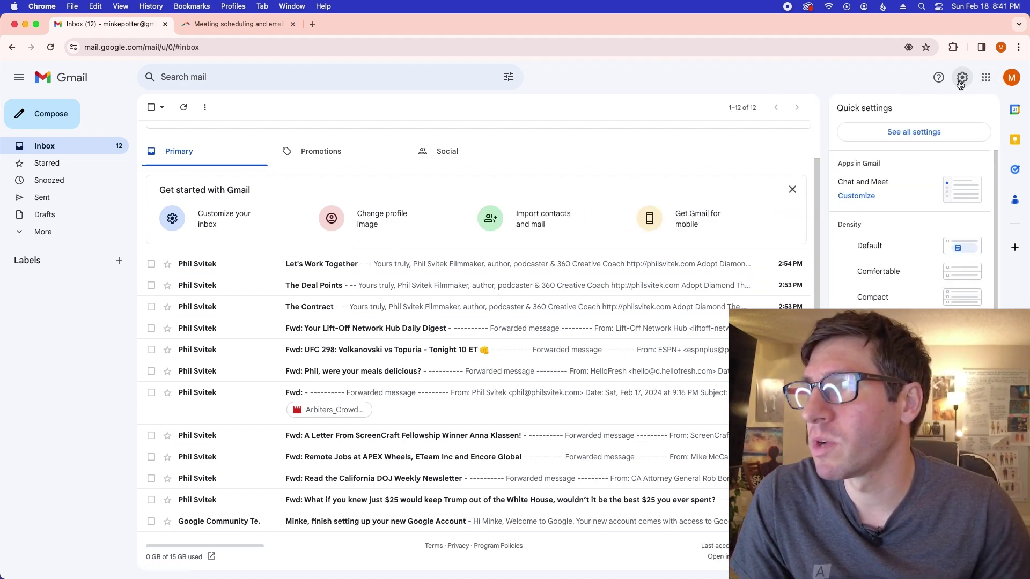
{"action": "left_click", "coordinate": [929, 132]}
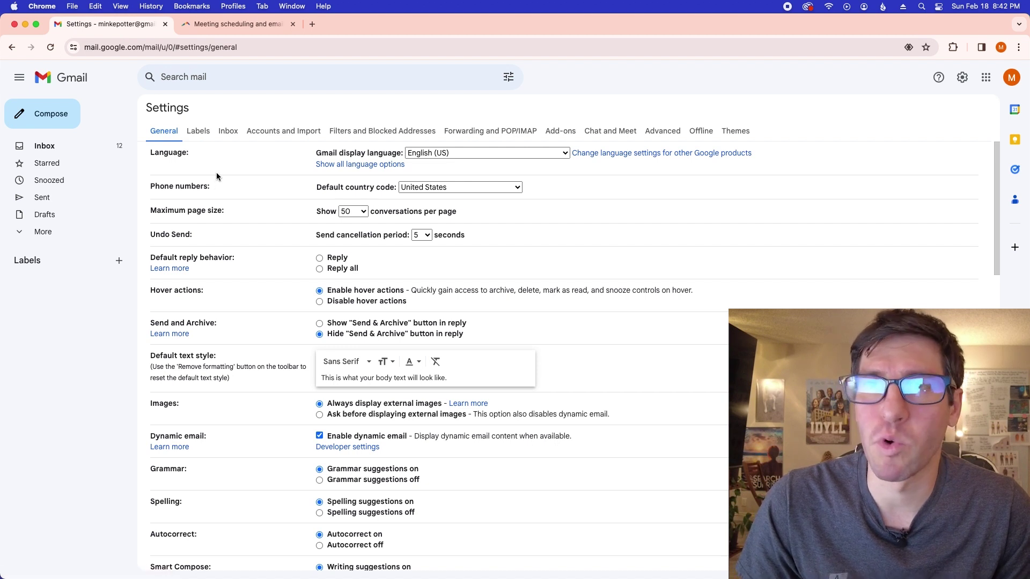
{"action": "left_click", "coordinate": [198, 131]}
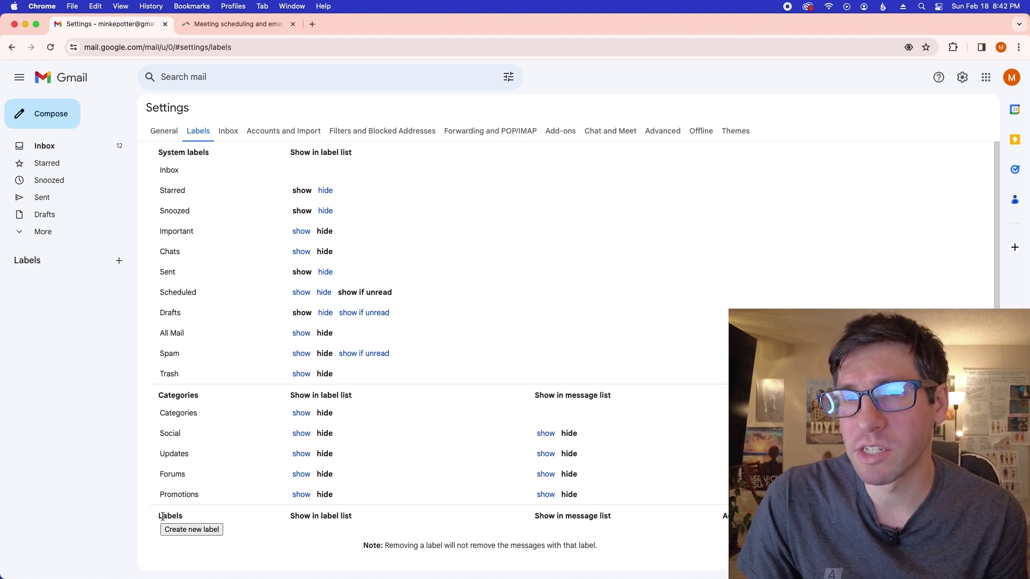
{"action": "left_click", "coordinate": [190, 531]}
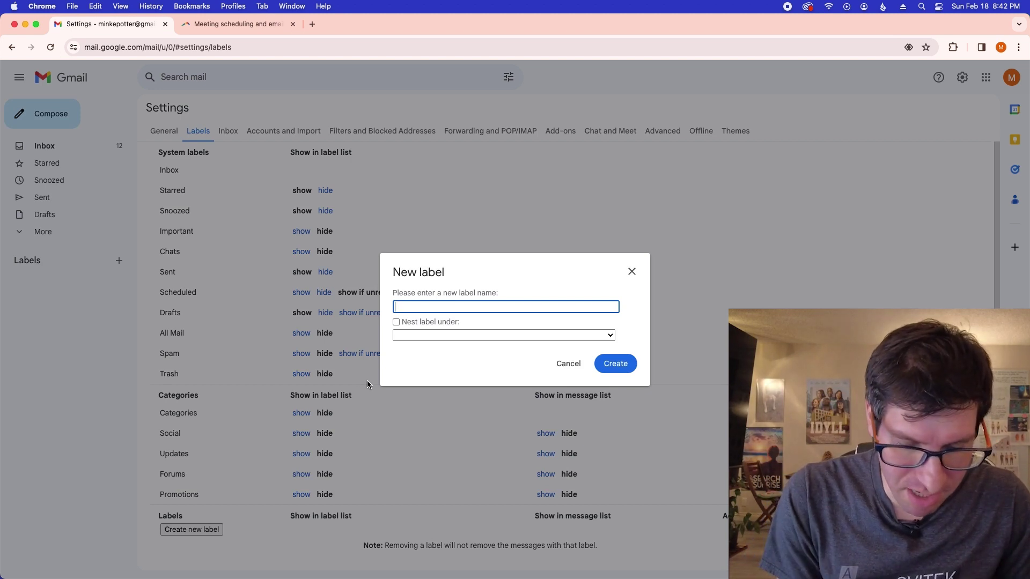
{"action": "type", "text": "Legal"}
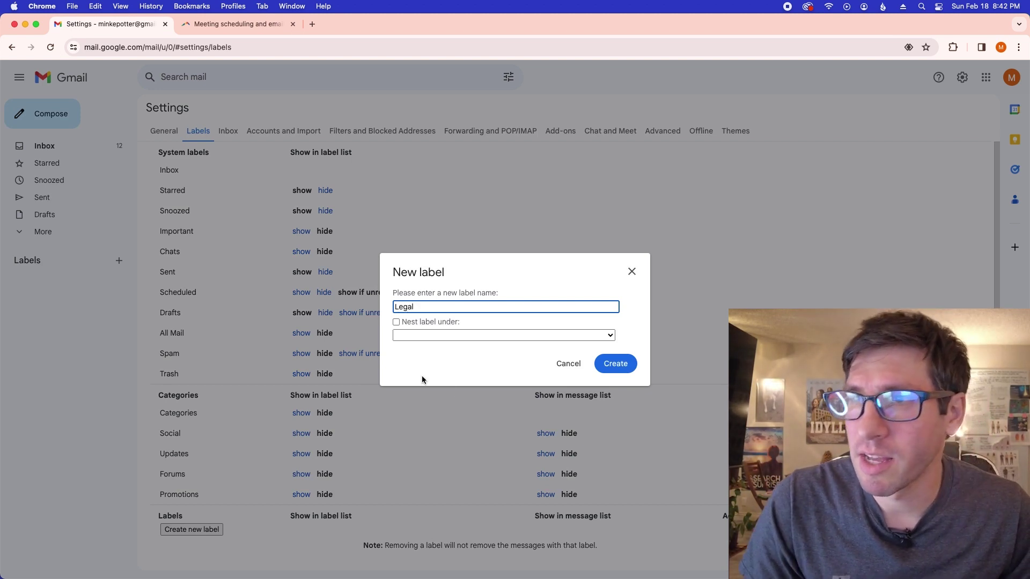
{"action": "left_click", "coordinate": [615, 364]}
- Create another new label named Pets
{"action": "left_click", "coordinate": [218, 532]}
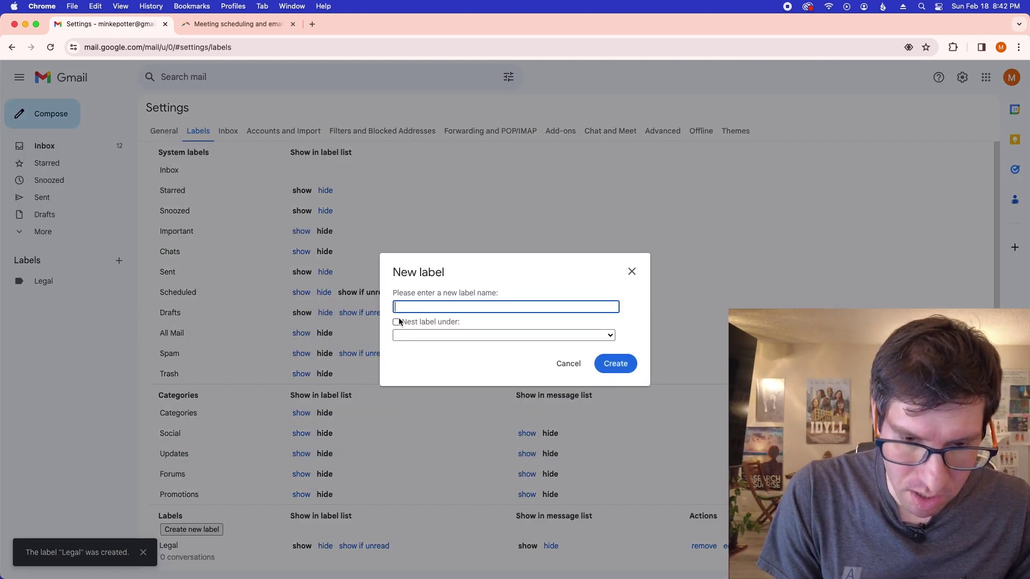
{"action": "type", "text": "P"}
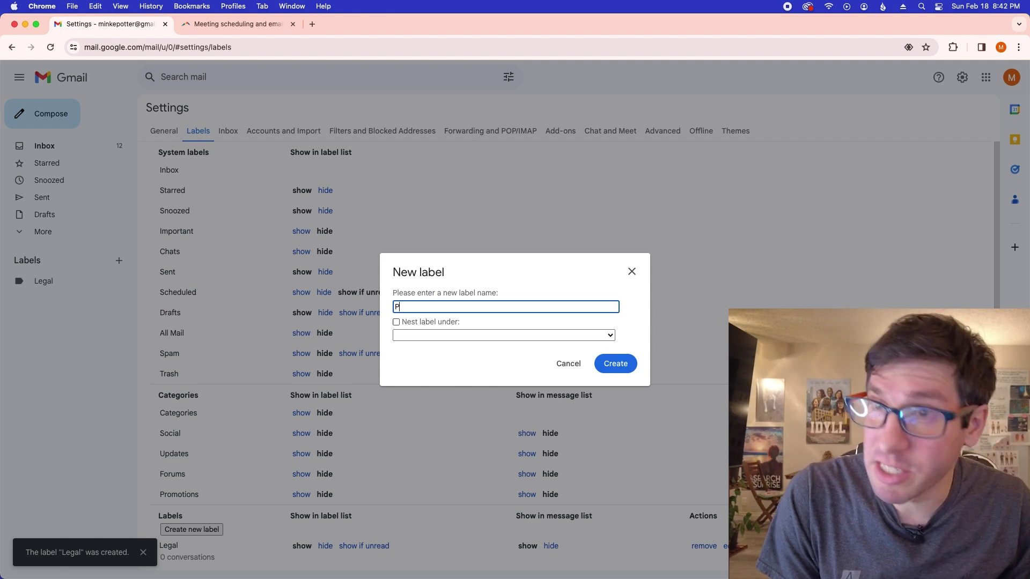
{"action": "type", "text": "ets"}
{"action": "left_click", "coordinate": [616, 364]}
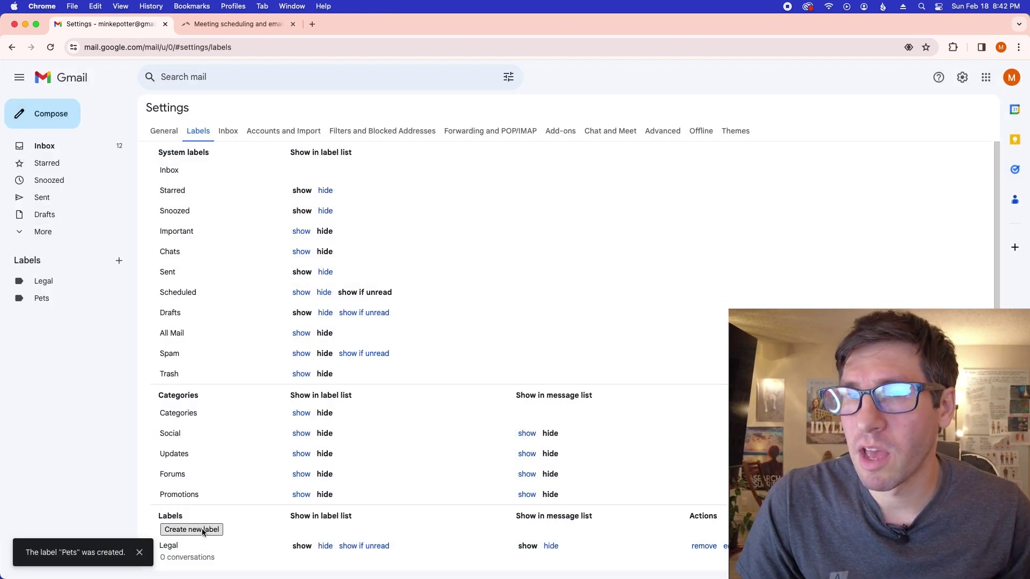
- Create a new label named Fun Activities
{"action": "left_click", "coordinate": [203, 530]}
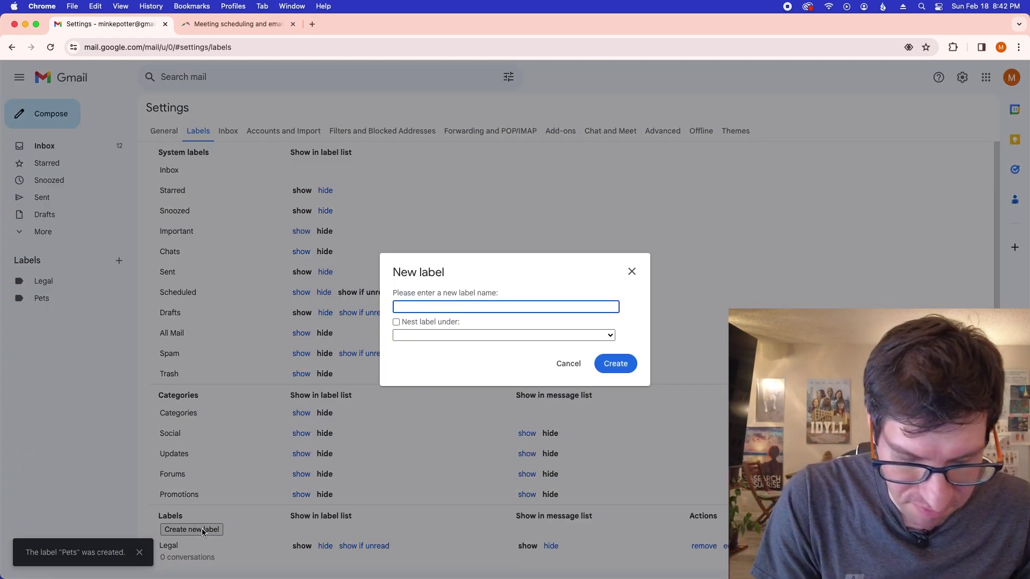
{"action": "type", "text": "Fun Activi"}
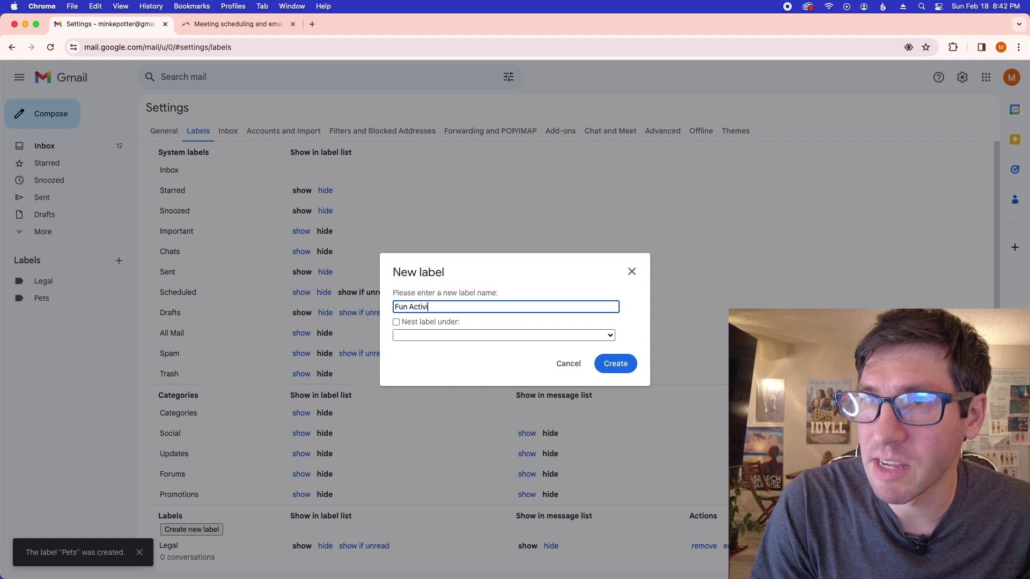
{"action": "type", "text": "ties"}
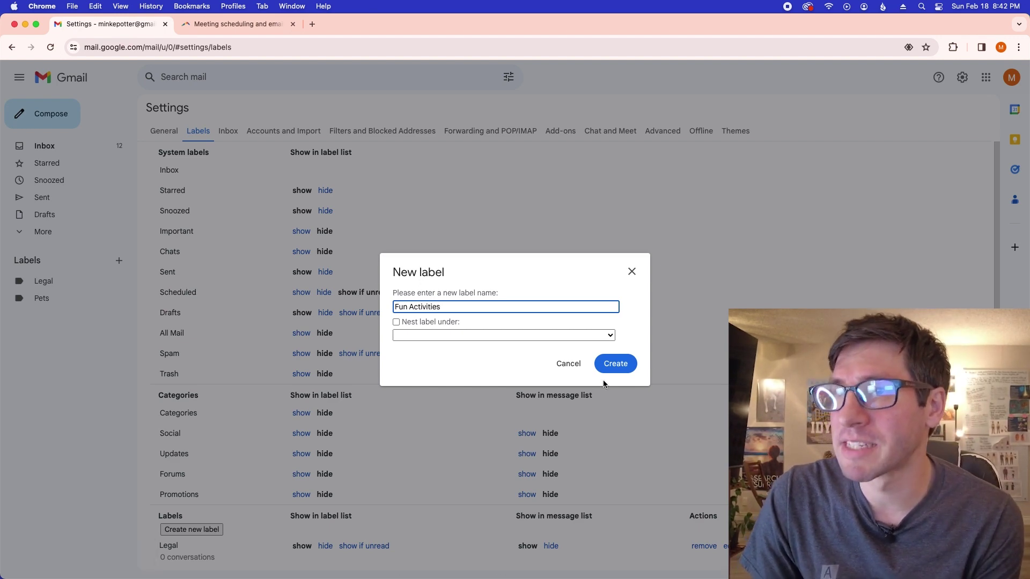
{"action": "left_click", "coordinate": [614, 363]}
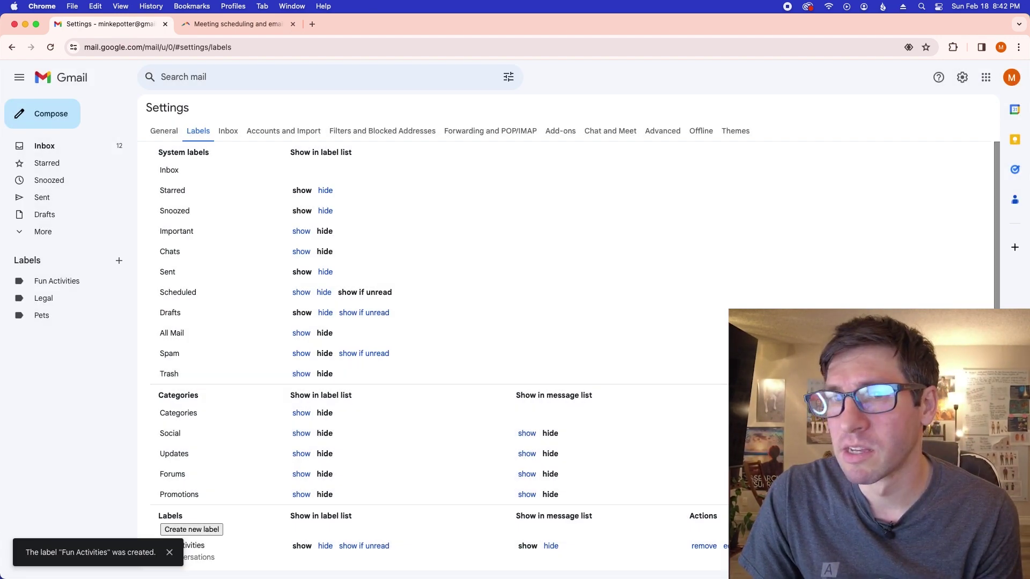
- Create a new label named Misc. for everything that fits no other label
{"action": "scroll", "coordinate": [463, 452], "scroll_direction": "down", "scroll_amount": 4}
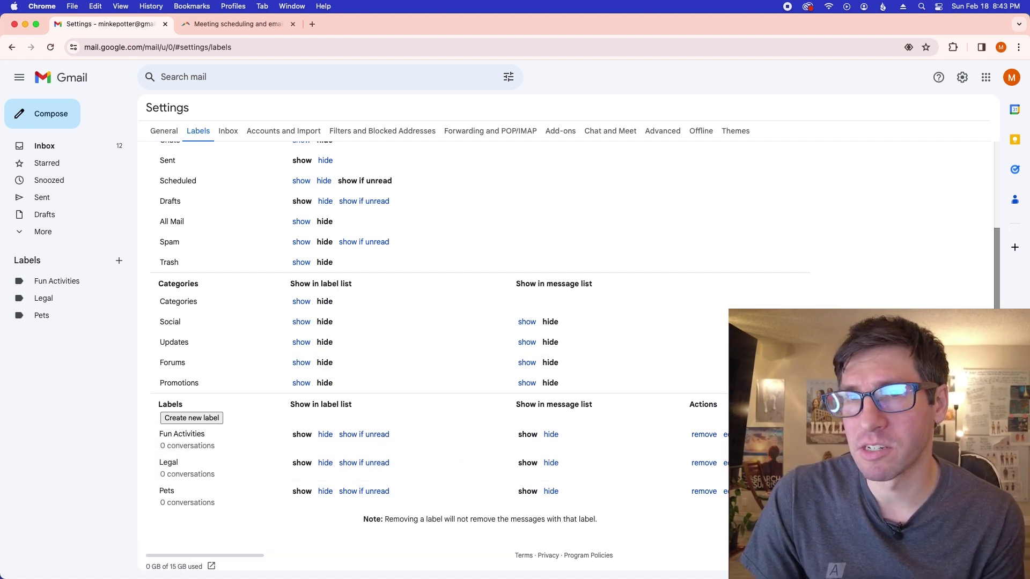
{"action": "left_click", "coordinate": [209, 417]}
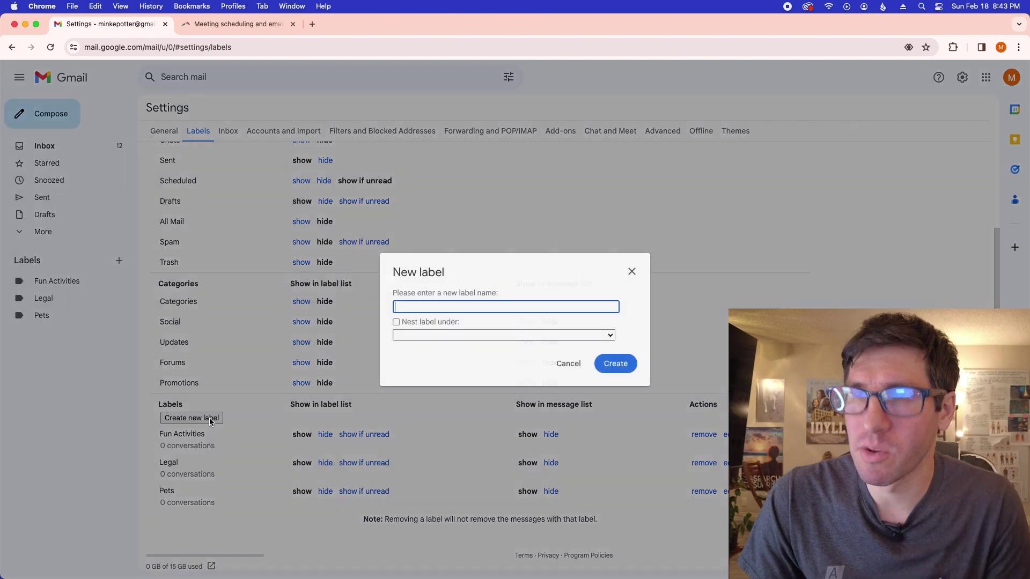
{"action": "type", "text": "Misc."}
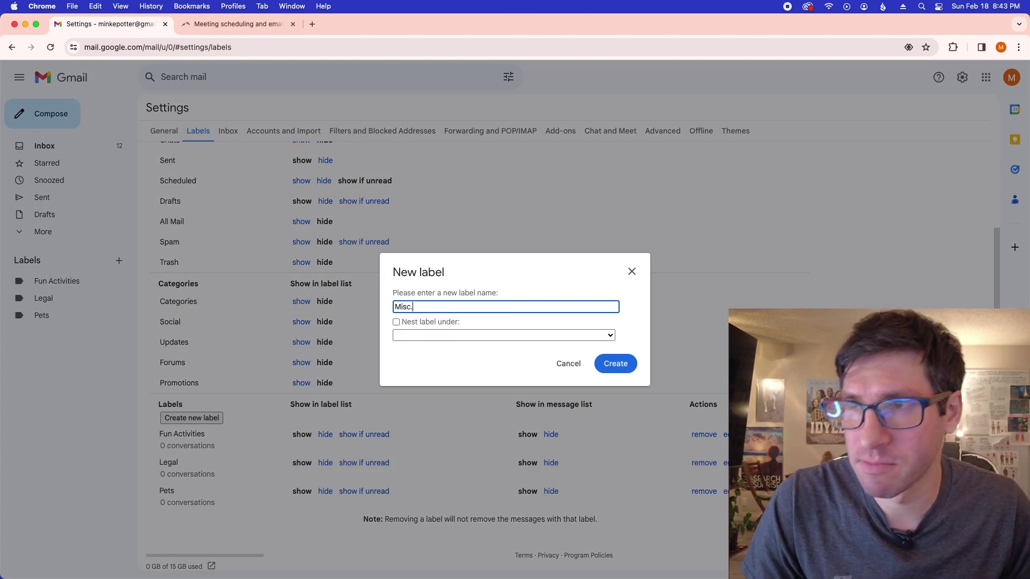
{"action": "left_click", "coordinate": [611, 364]}
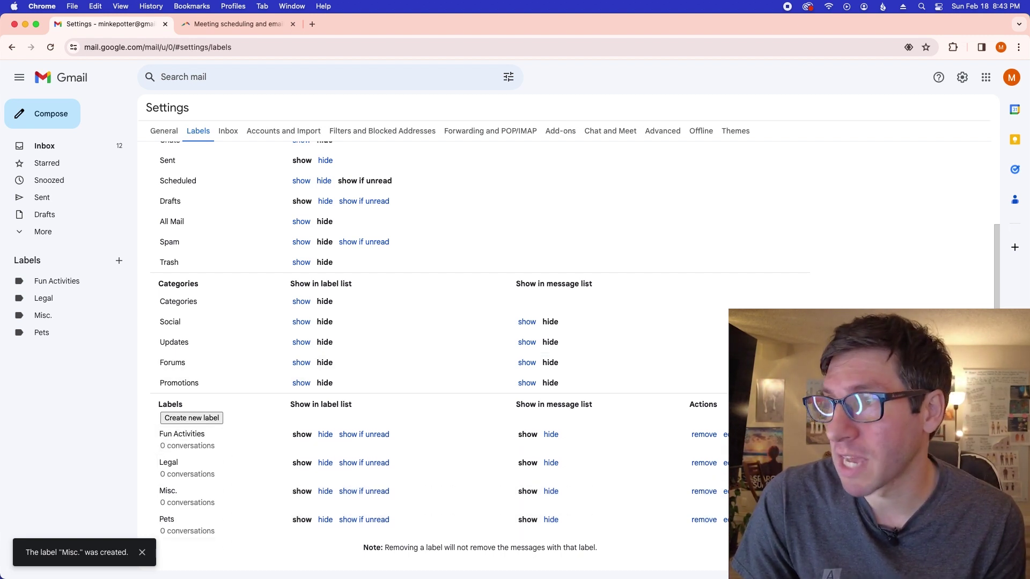
- Return to the inbox and look over the message list
{"action": "scroll", "coordinate": [574, 354], "scroll_direction": "up", "scroll_amount": 3}
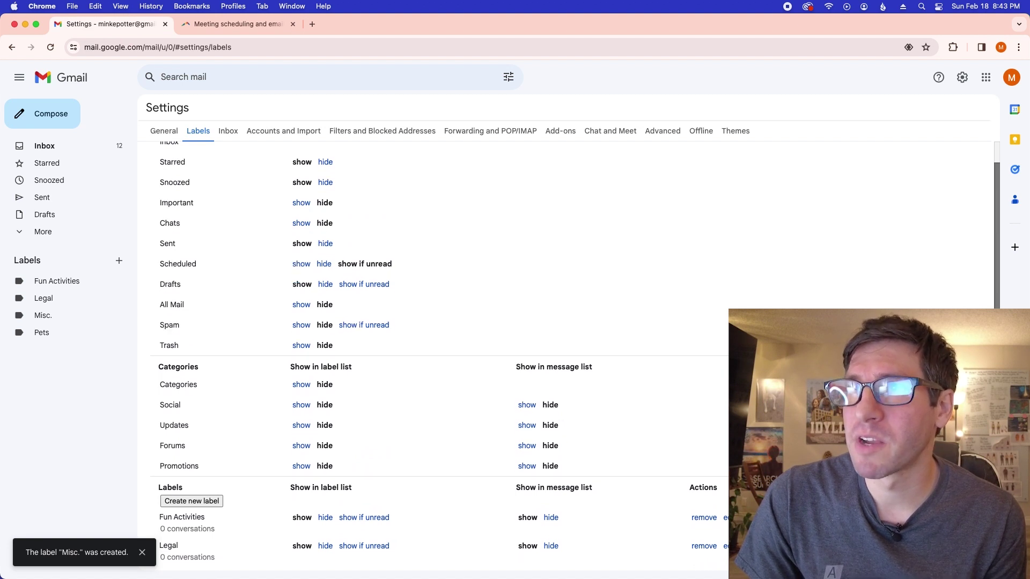
{"action": "left_click_drag", "start_coordinate": [997, 313], "coordinate": [996, 303]}
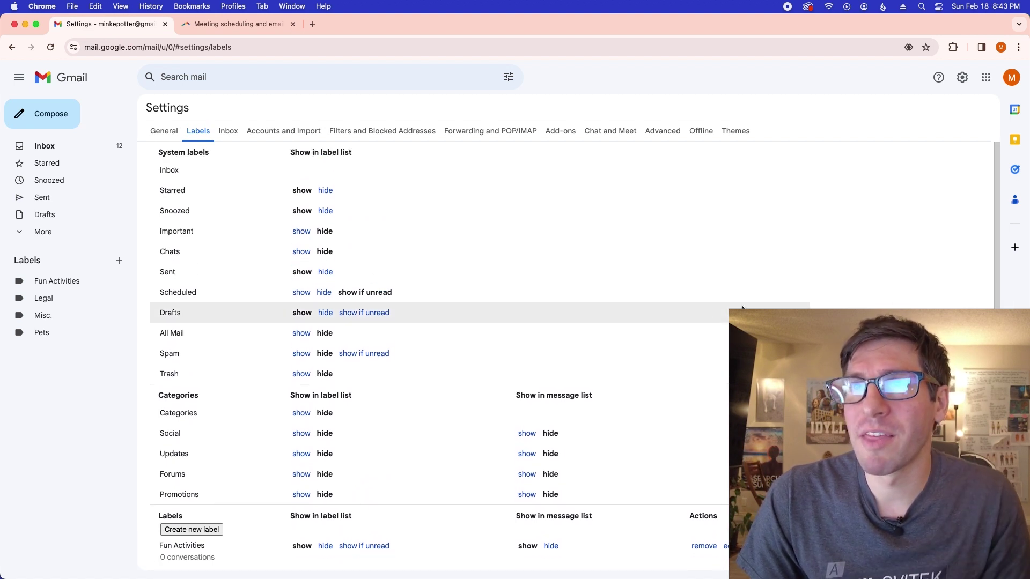
{"action": "left_click", "coordinate": [45, 147]}
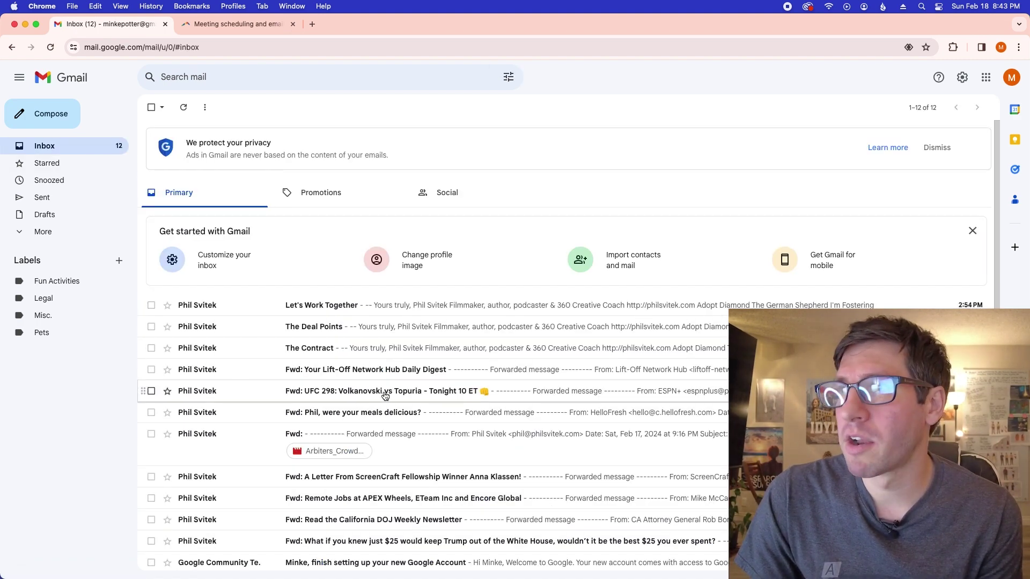
{"action": "scroll", "coordinate": [993, 258], "scroll_direction": "down", "scroll_amount": 3}
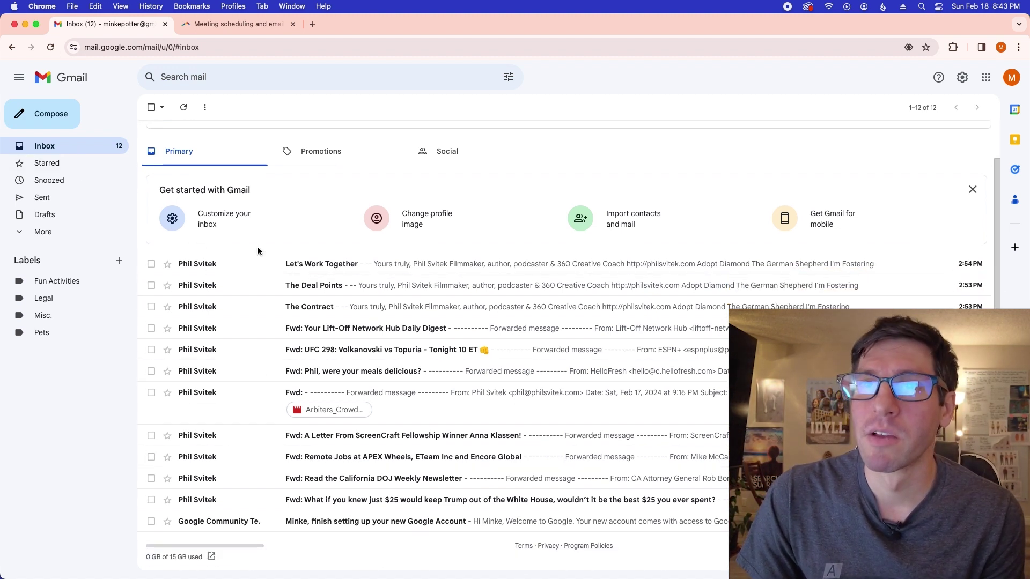
- Open the inbox settings and turn off the Promotions and Social categories
{"action": "left_click", "coordinate": [214, 227]}
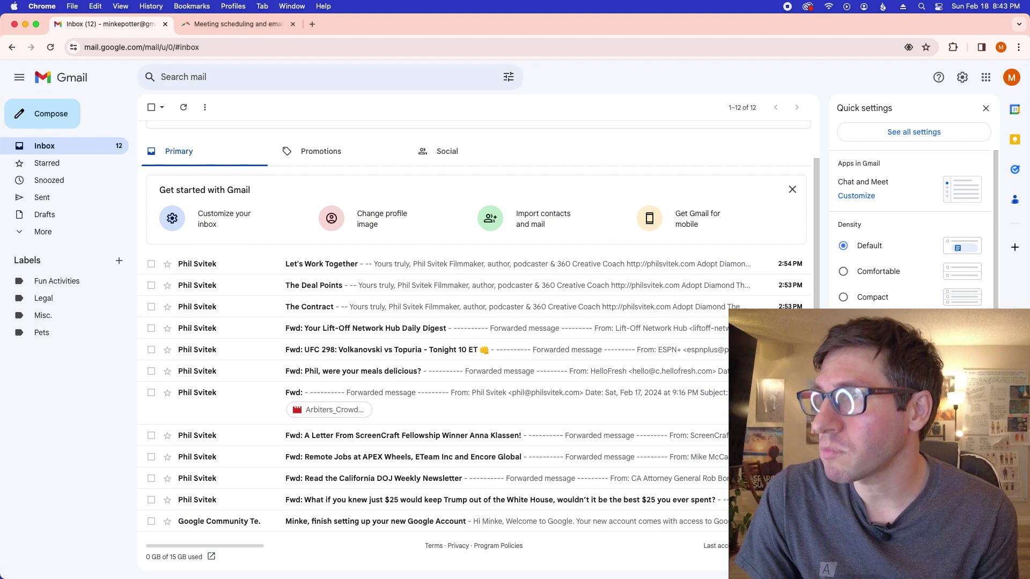
{"action": "left_click", "coordinate": [900, 138]}
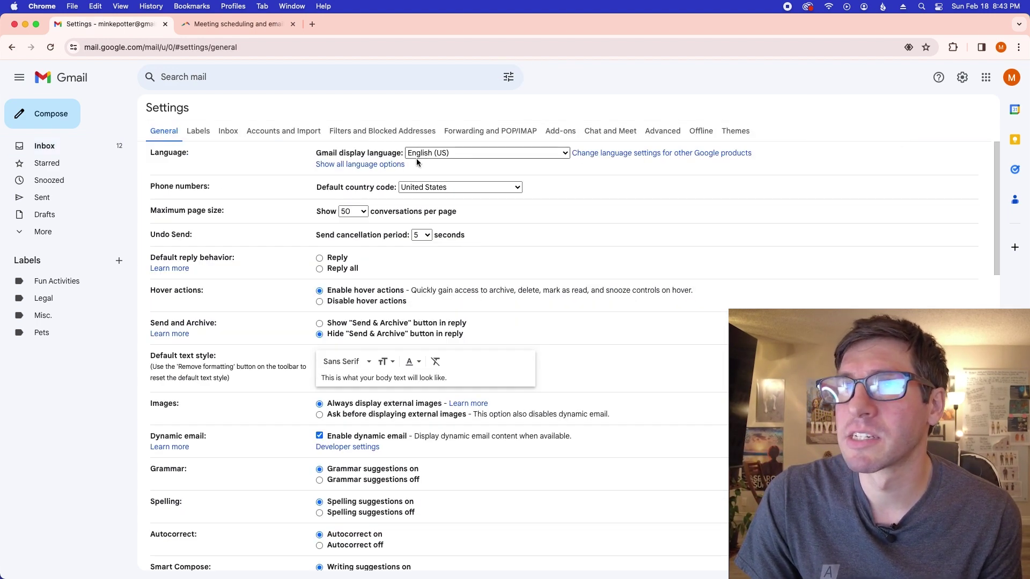
{"action": "left_click", "coordinate": [229, 135]}
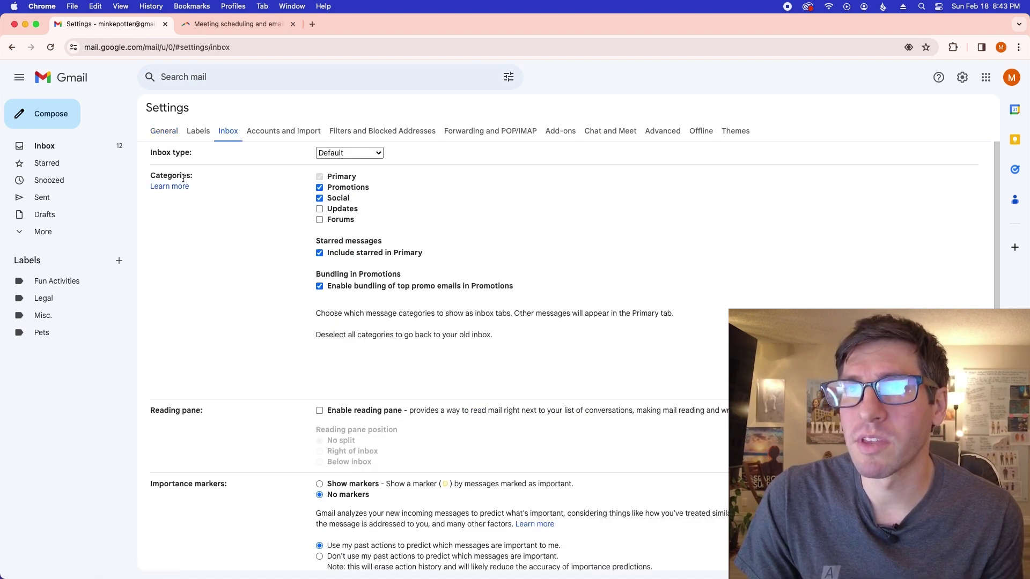
{"action": "left_click", "coordinate": [350, 153]}
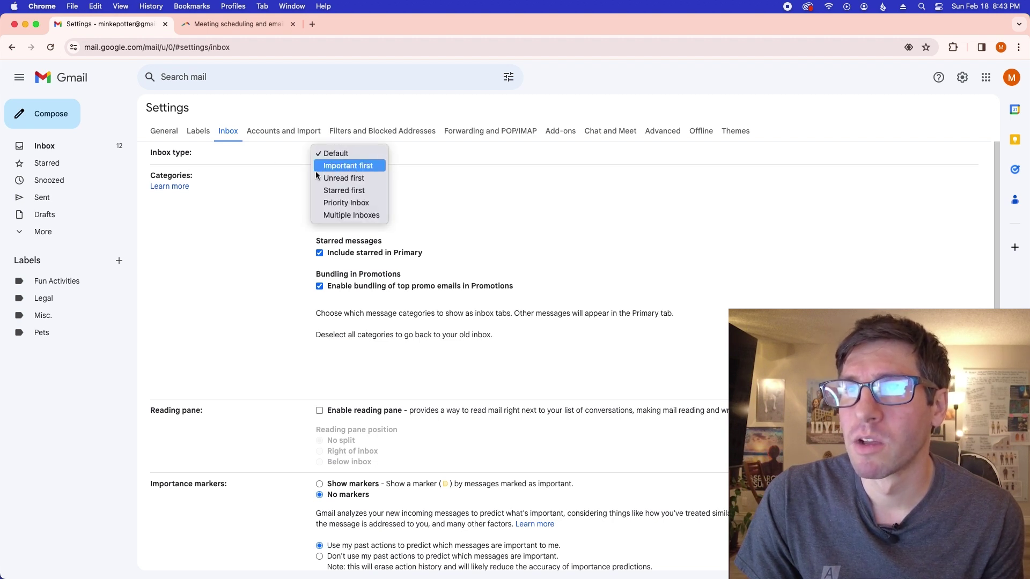
{"action": "left_click", "coordinate": [275, 198]}
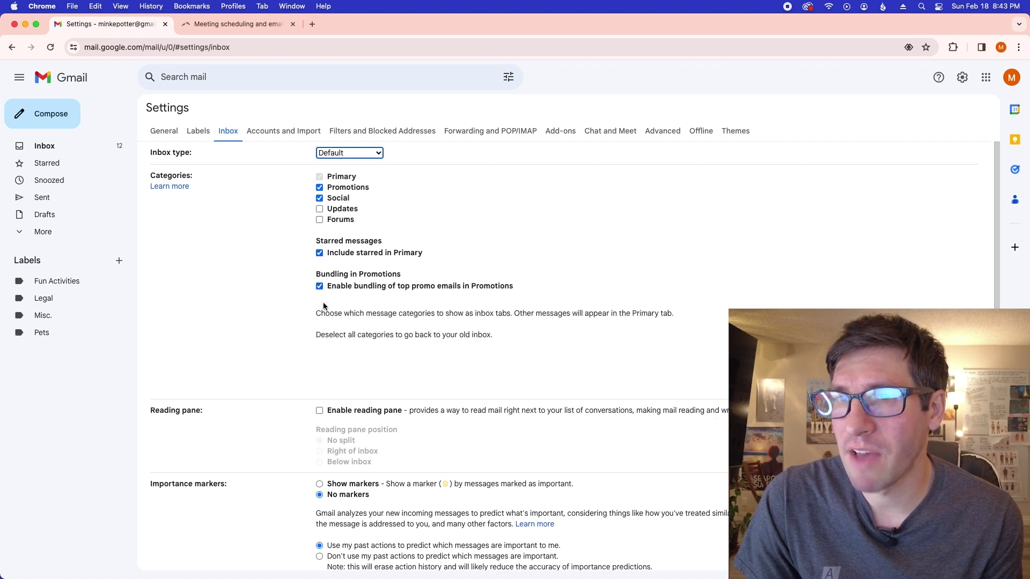
{"action": "left_click", "coordinate": [320, 188]}
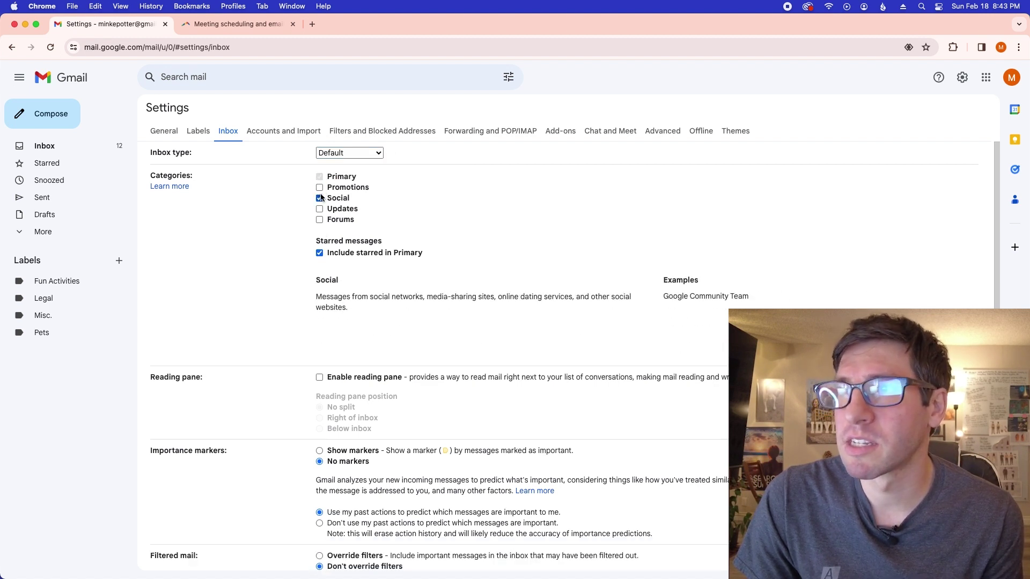
{"action": "left_click", "coordinate": [320, 198]}
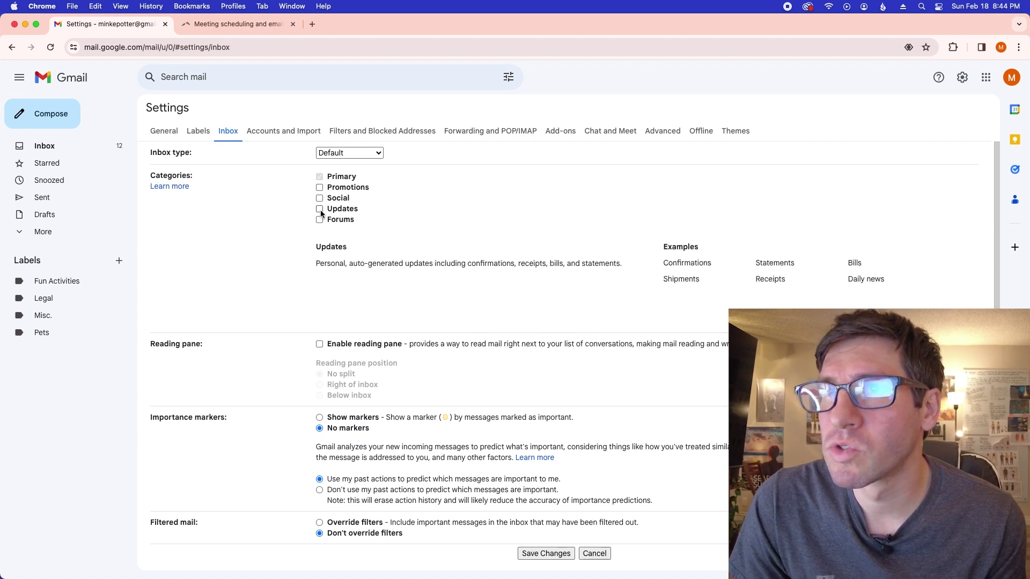
- Set the inbox type to Unread first
{"action": "left_click", "coordinate": [351, 154]}
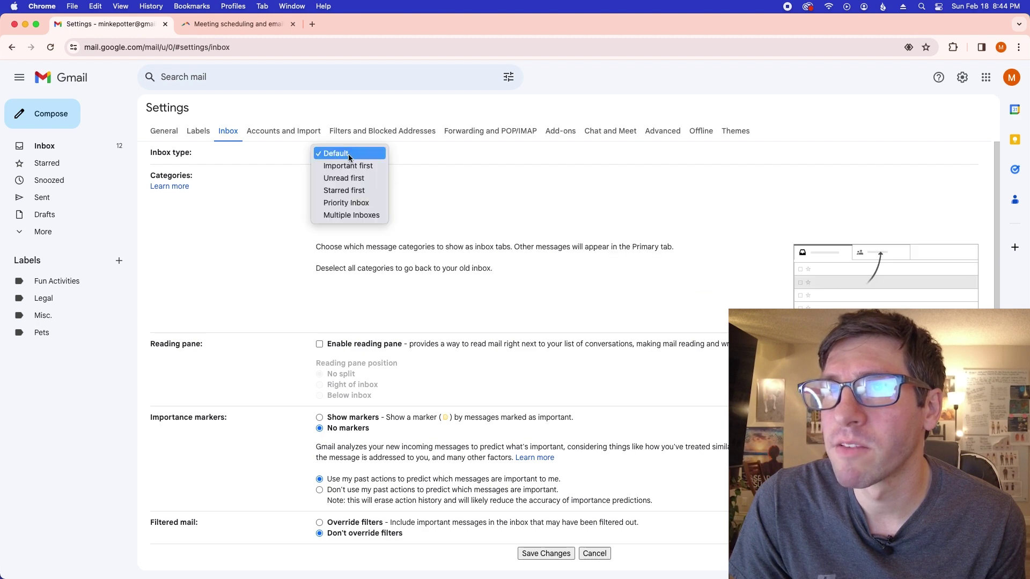
{"action": "left_click", "coordinate": [362, 181]}
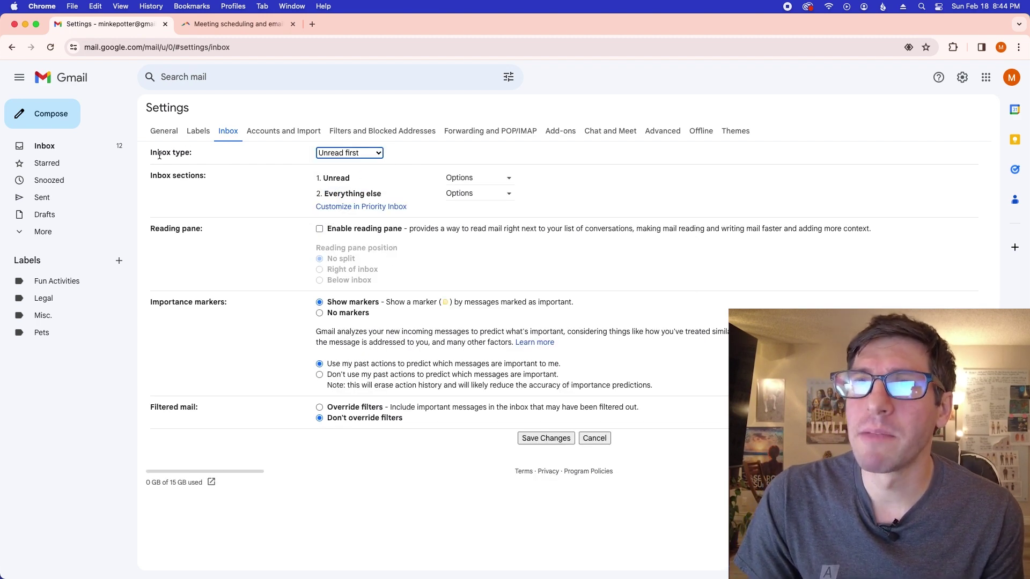
{"action": "left_click", "coordinate": [346, 157]}
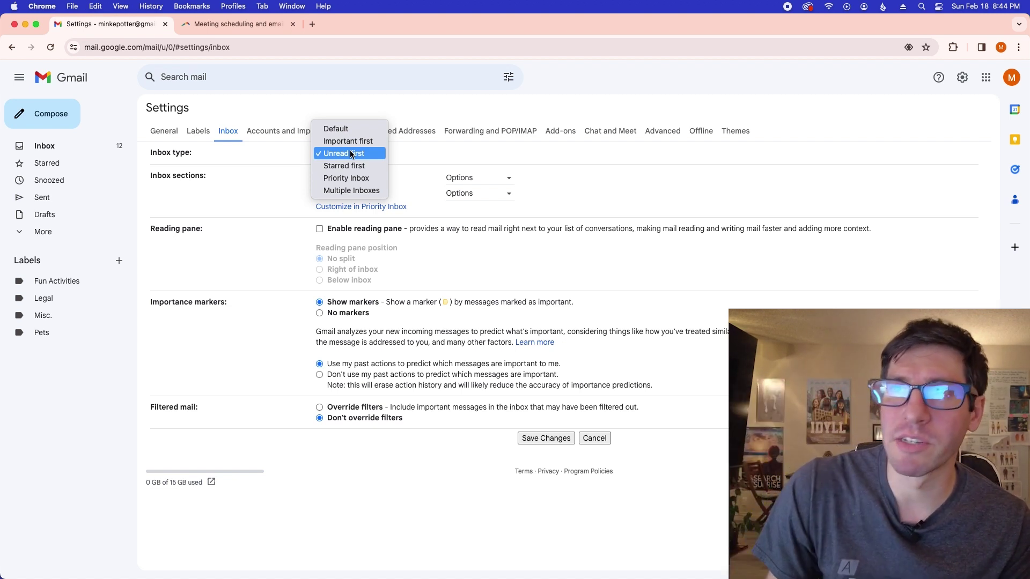
{"action": "left_click", "coordinate": [289, 188]}
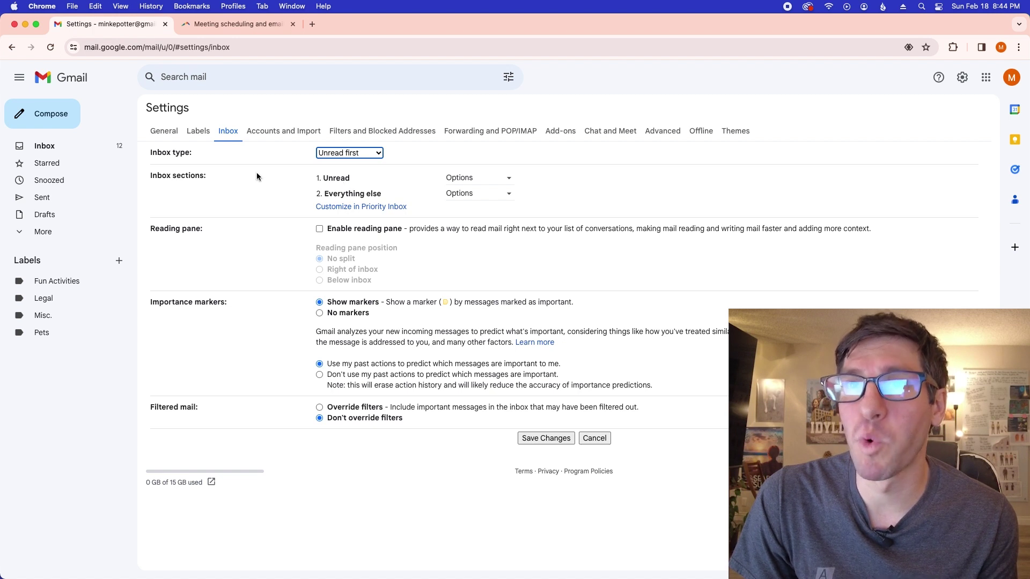
- Examine the display options for the Unread inbox section without changing them
{"action": "left_click_drag", "start_coordinate": [158, 176], "coordinate": [217, 180]}
{"action": "left_click", "coordinate": [459, 179]}
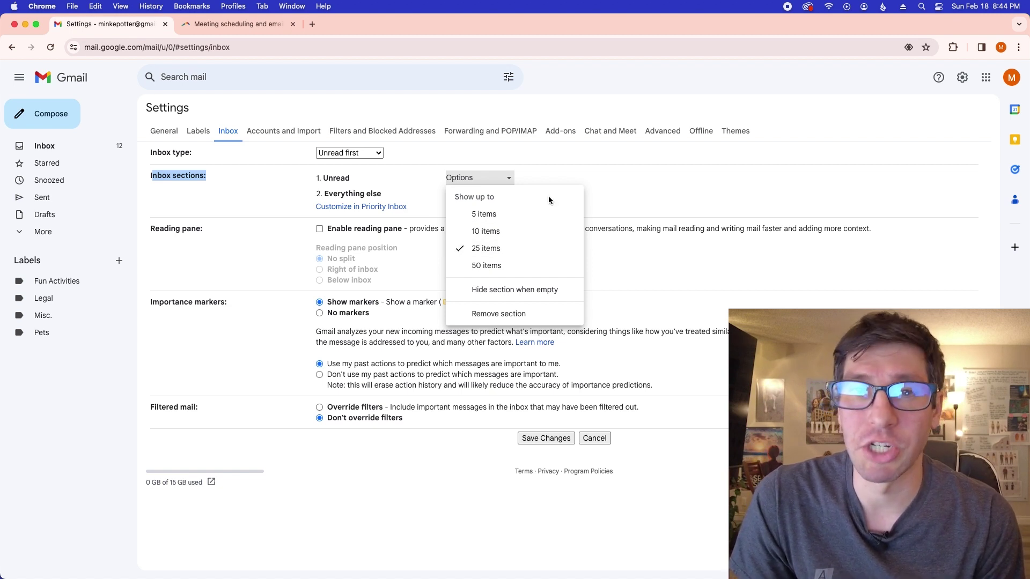
{"action": "left_click", "coordinate": [612, 191]}
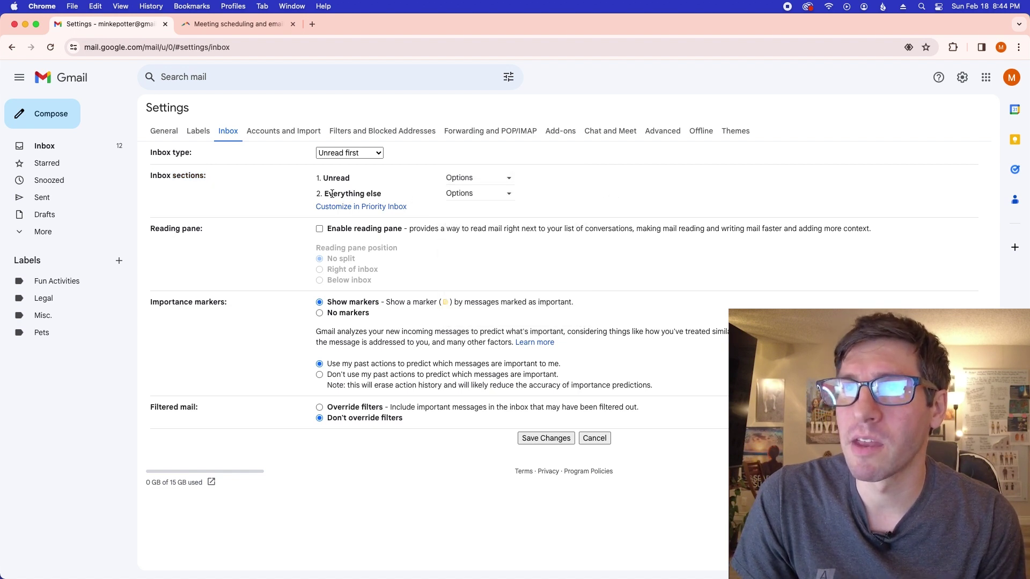
- Customize the inbox sections in Priority Inbox and add a second section showing all mail with the Legal label
{"action": "left_click_drag", "start_coordinate": [334, 198], "coordinate": [383, 198]}
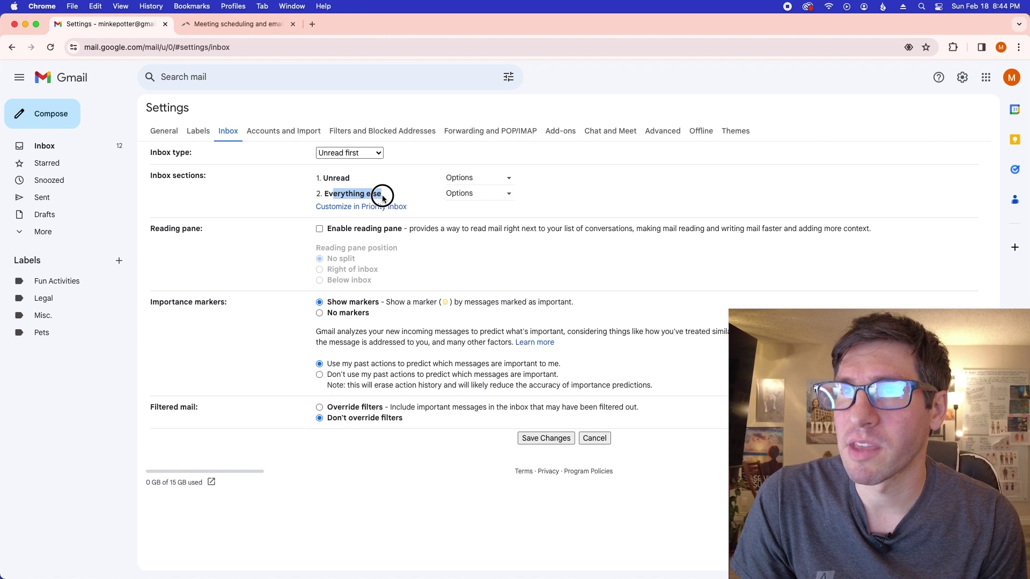
{"action": "left_click", "coordinate": [337, 209]}
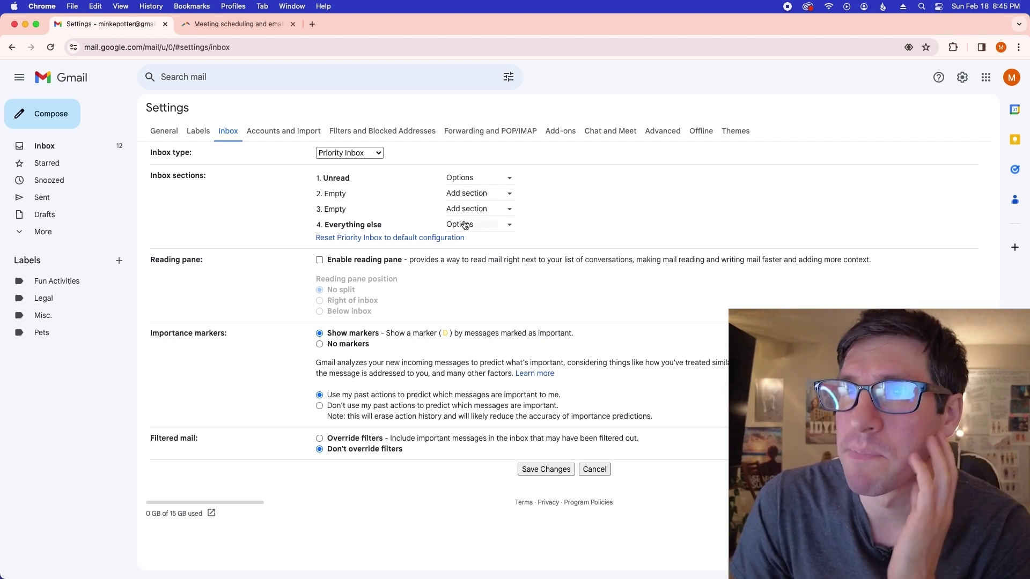
{"action": "left_click_drag", "start_coordinate": [325, 178], "coordinate": [364, 177]}
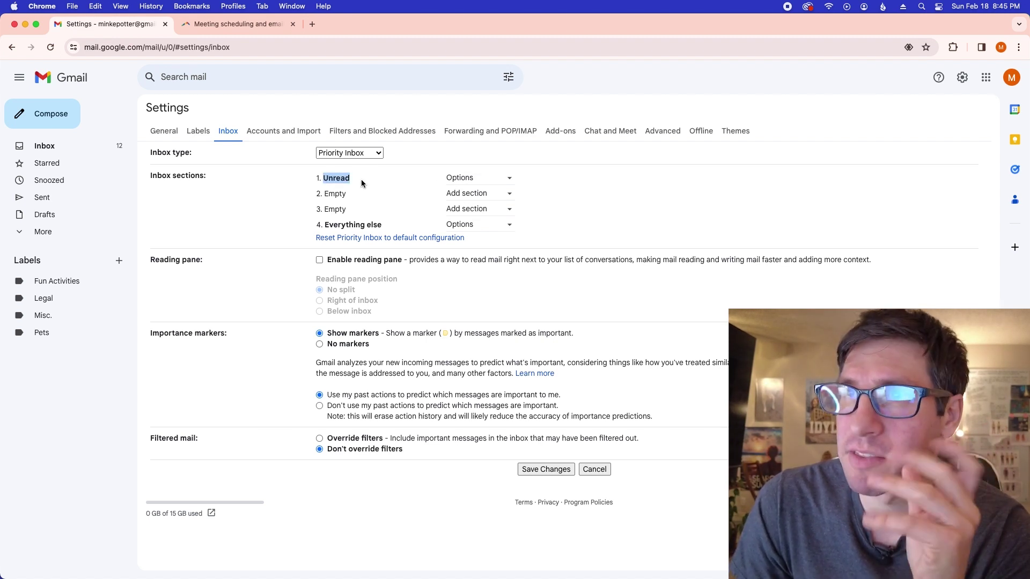
{"action": "left_click", "coordinate": [465, 196]}
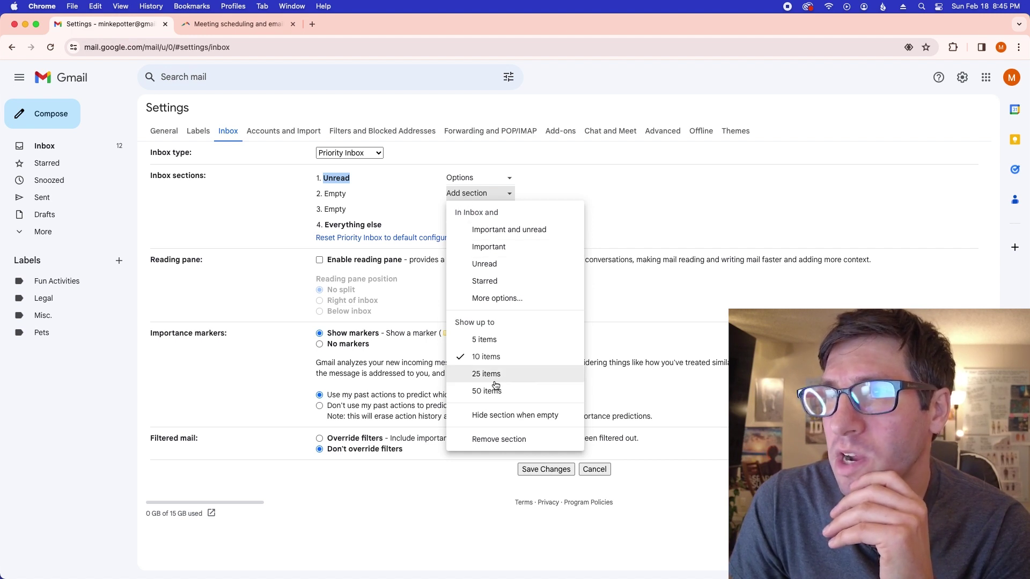
{"action": "left_click", "coordinate": [498, 301]}
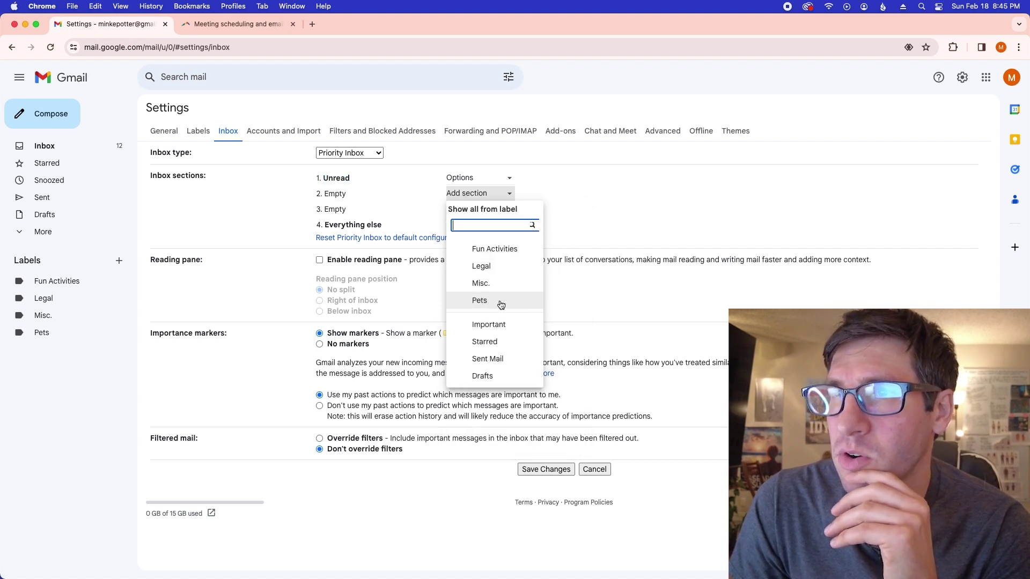
{"action": "left_click", "coordinate": [501, 272]}
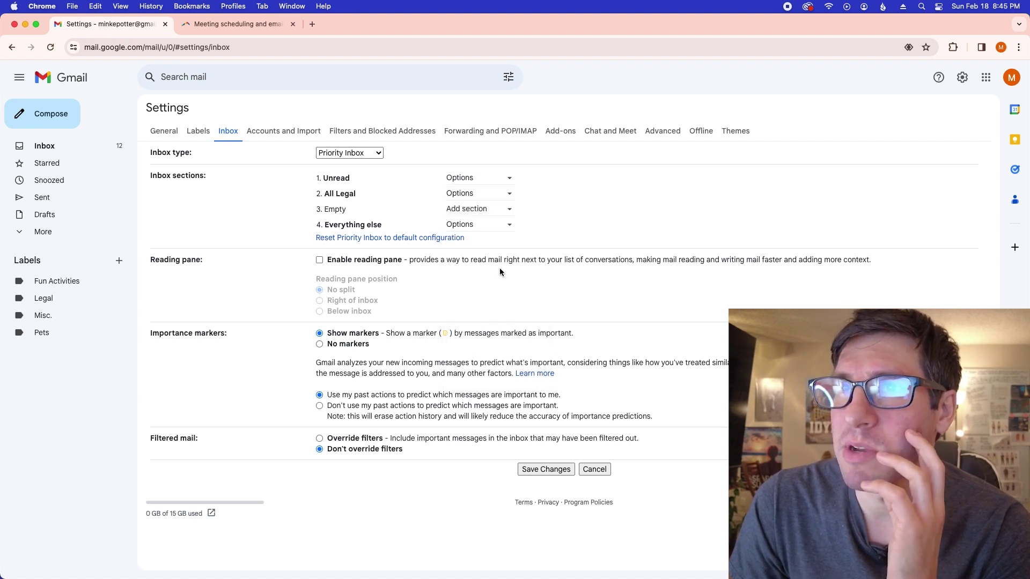
- Review the order of the Priority Inbox sections and save the inbox settings
{"action": "left_click_drag", "start_coordinate": [325, 196], "coordinate": [407, 191]}
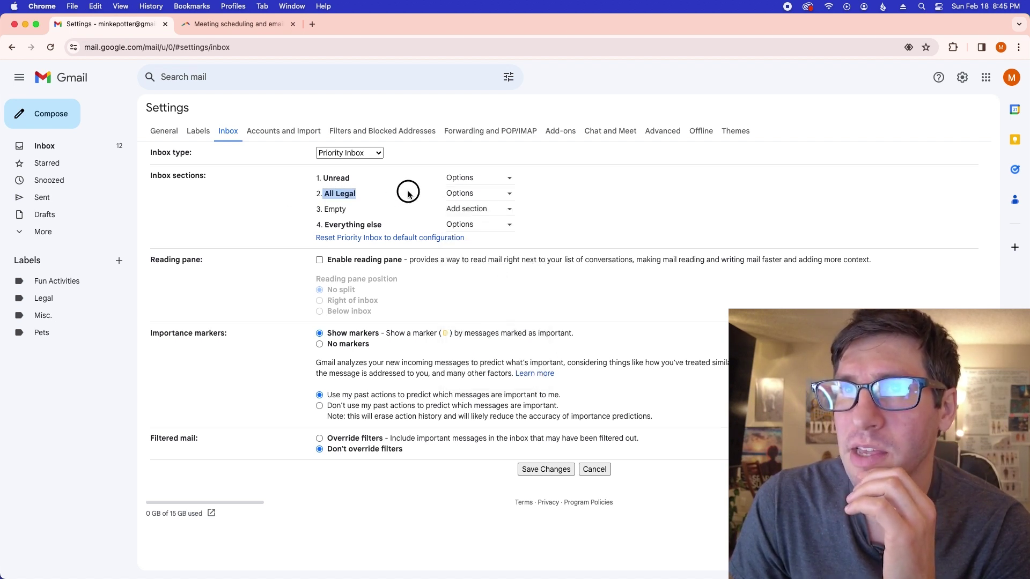
{"action": "left_click", "coordinate": [407, 191]}
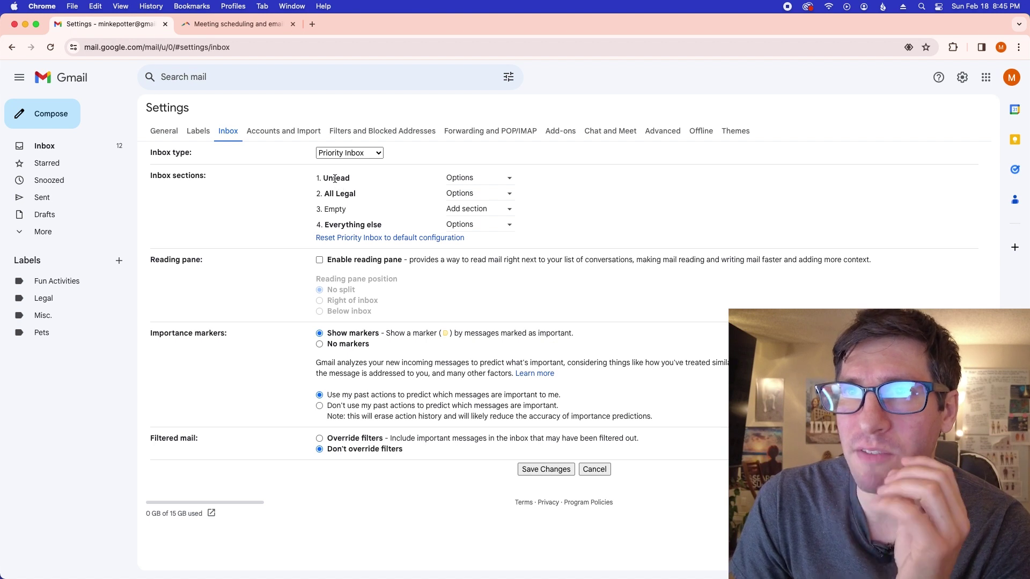
{"action": "left_click_drag", "start_coordinate": [328, 178], "coordinate": [357, 185]}
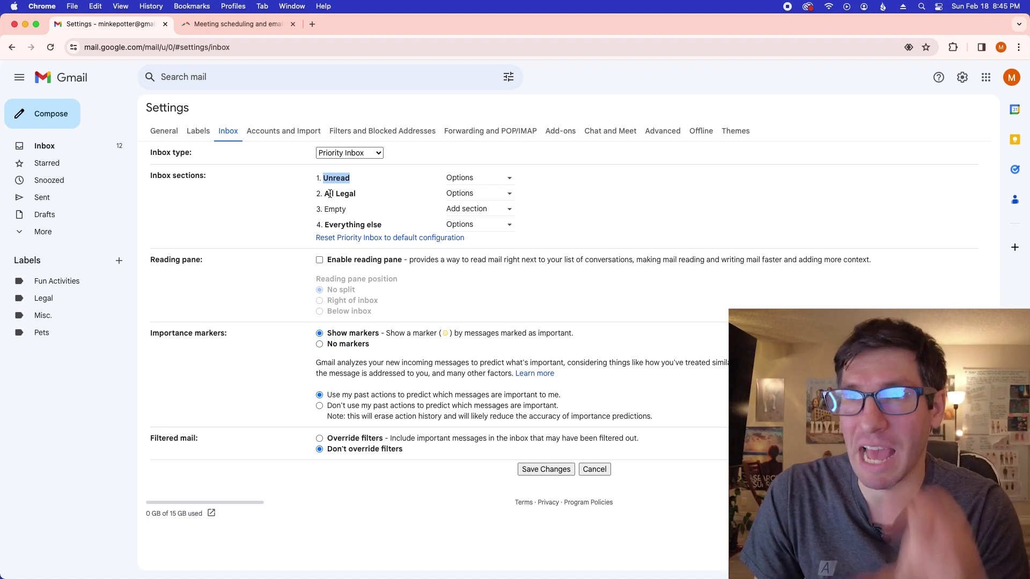
{"action": "left_click_drag", "start_coordinate": [325, 225], "coordinate": [383, 225]}
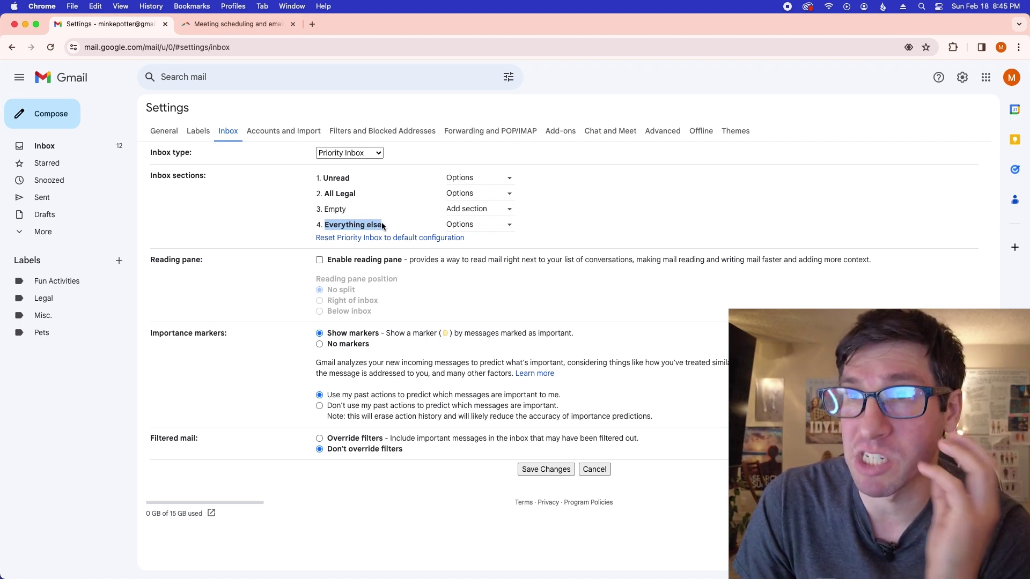
{"action": "left_click", "coordinate": [382, 225]}
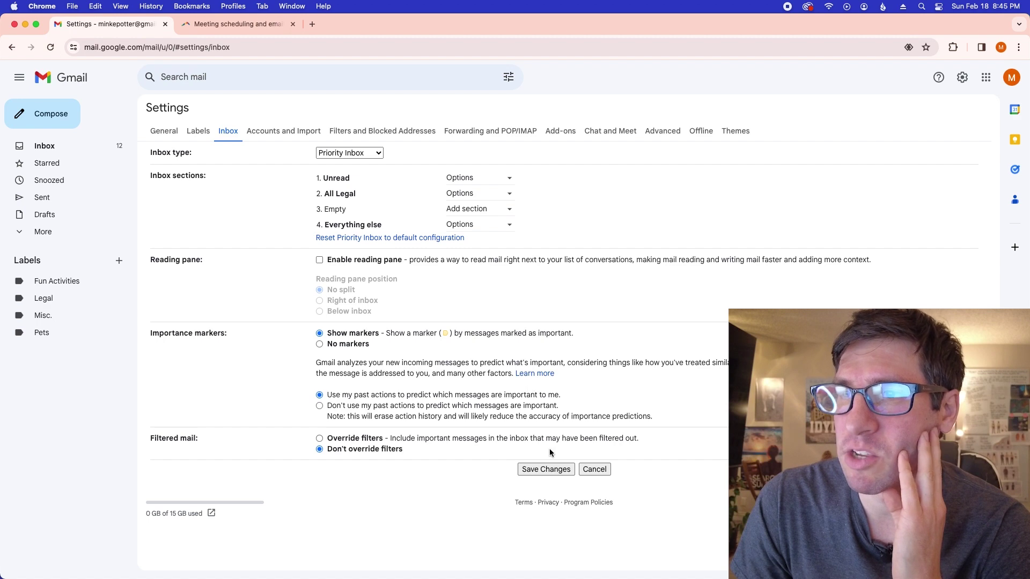
{"action": "left_click", "coordinate": [547, 470]}
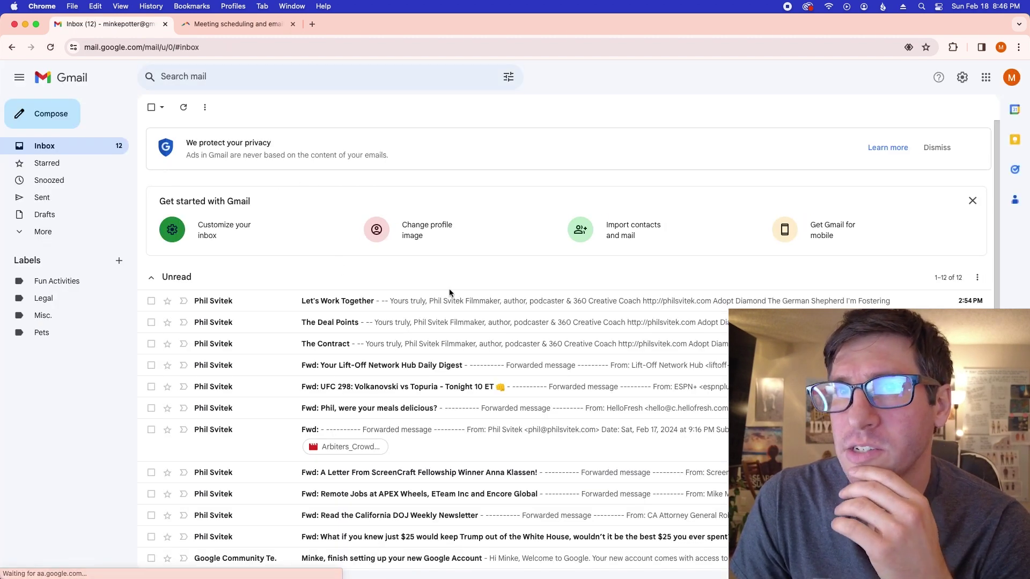
- Open the unread Google Community Team message about finishing the account setup and return to the inbox
{"action": "scroll", "coordinate": [993, 231], "scroll_direction": "down", "scroll_amount": 3}
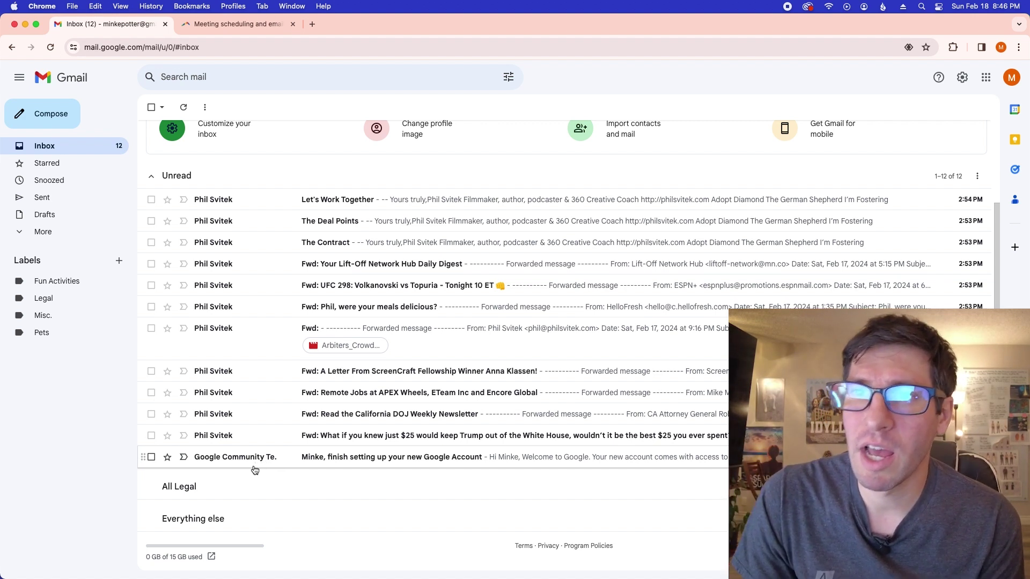
{"action": "mouse_move", "coordinate": [256, 460]}
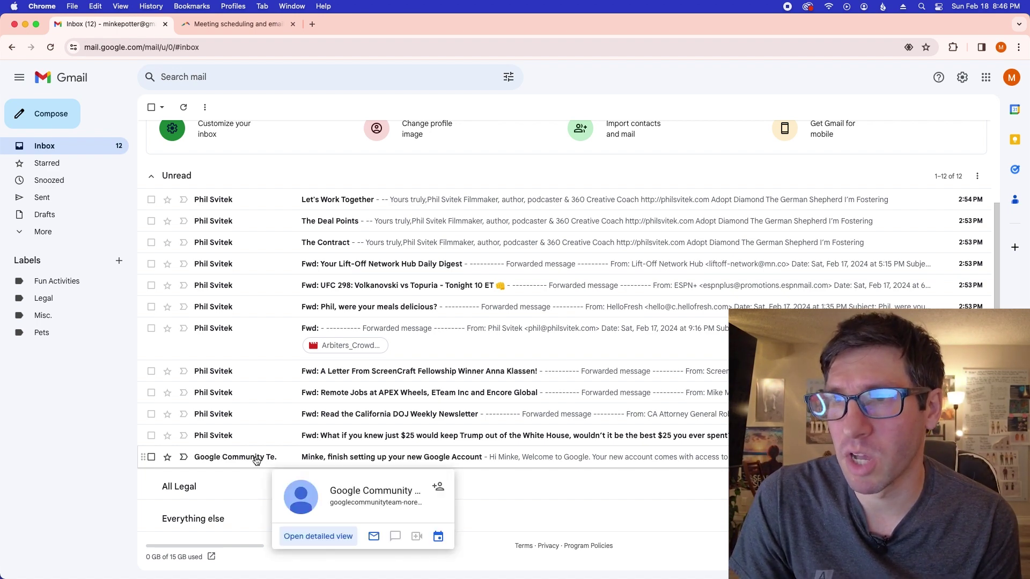
{"action": "left_click", "coordinate": [257, 460]}
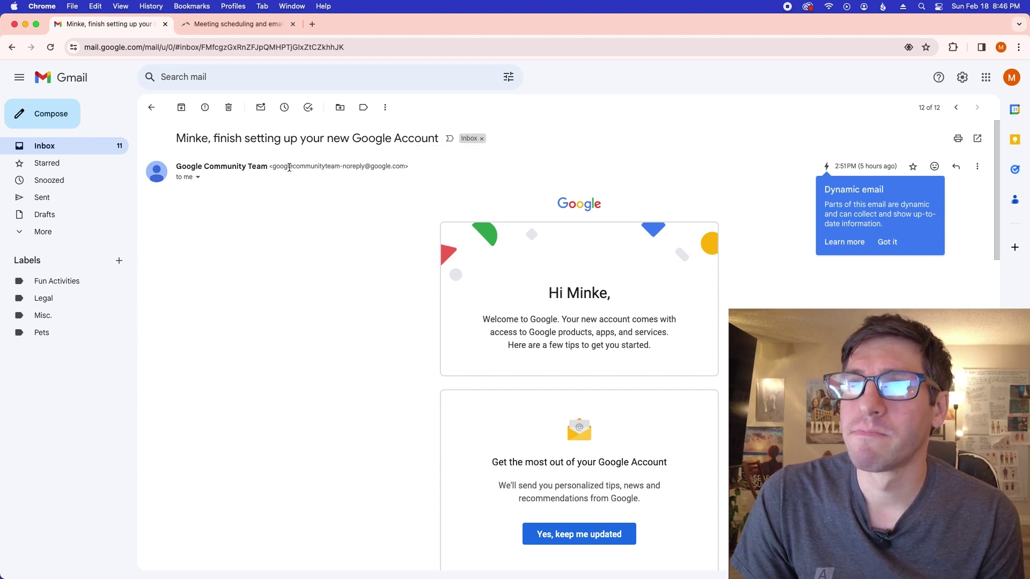
{"action": "left_click", "coordinate": [152, 108]}
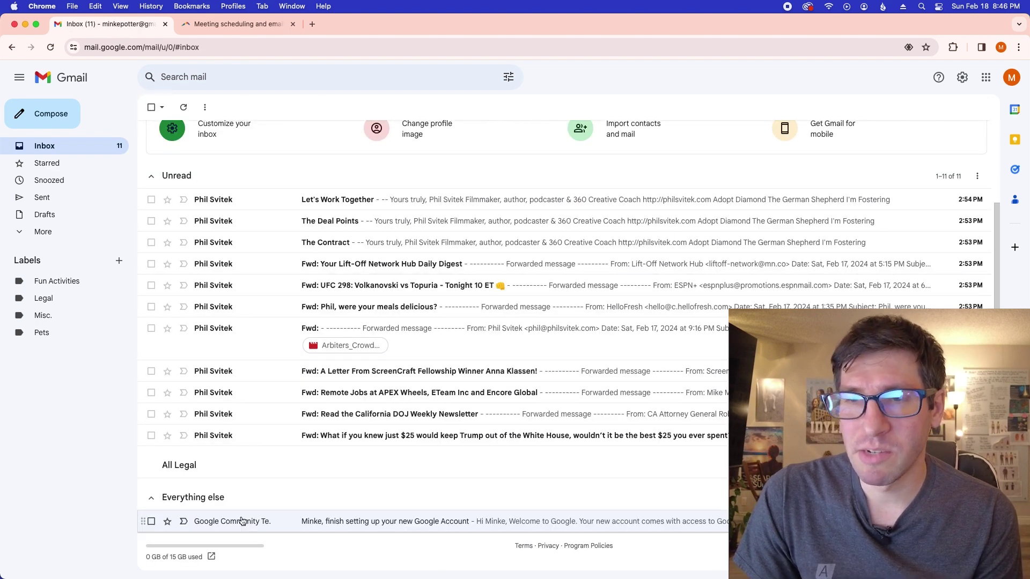
- View the read Google Community Team message from the Everything else section and go back to the inbox
{"action": "mouse_move", "coordinate": [224, 523]}
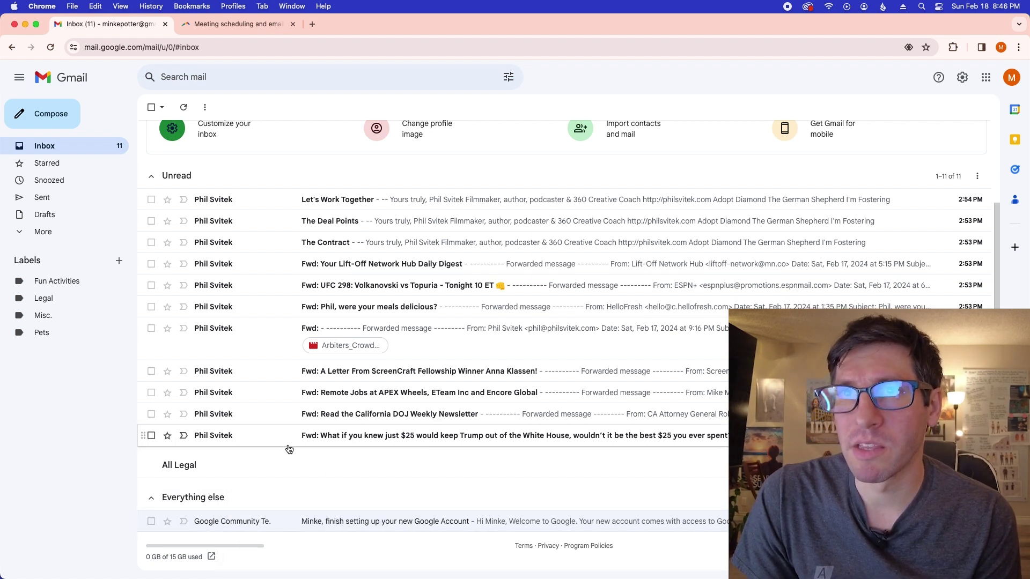
{"action": "left_click", "coordinate": [220, 525]}
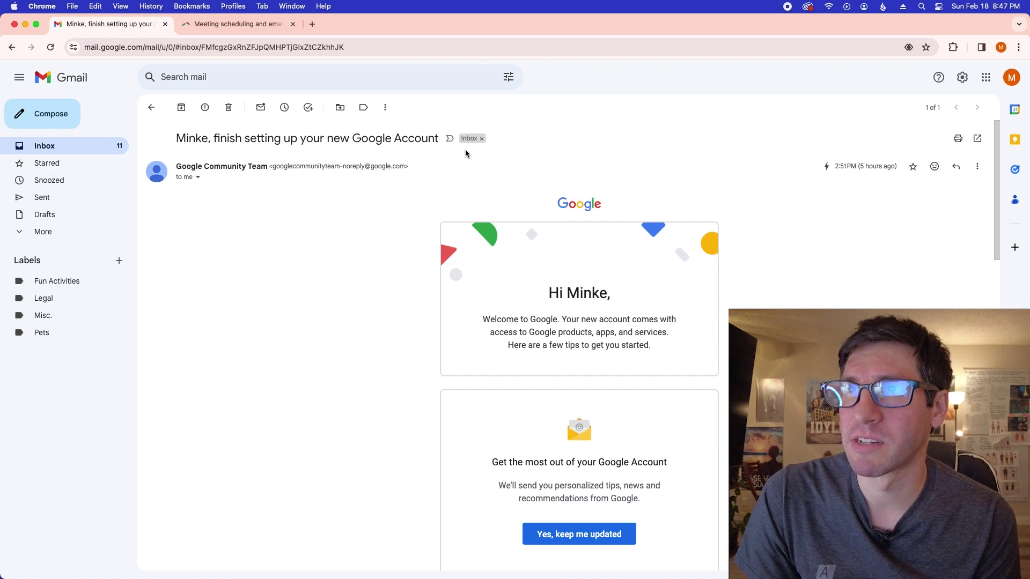
{"action": "left_click", "coordinate": [151, 108]}
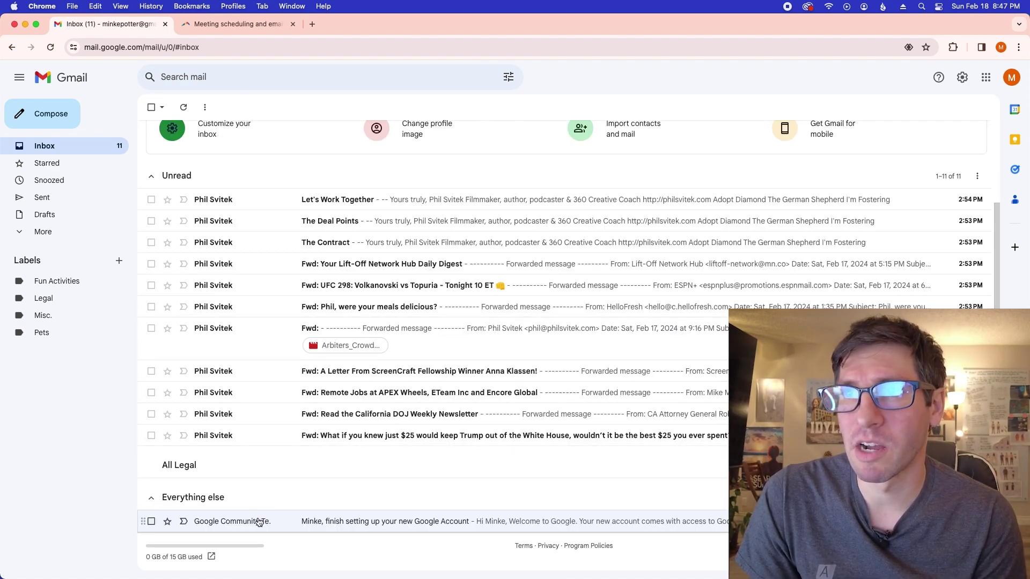
{"action": "mouse_move", "coordinate": [268, 517]}
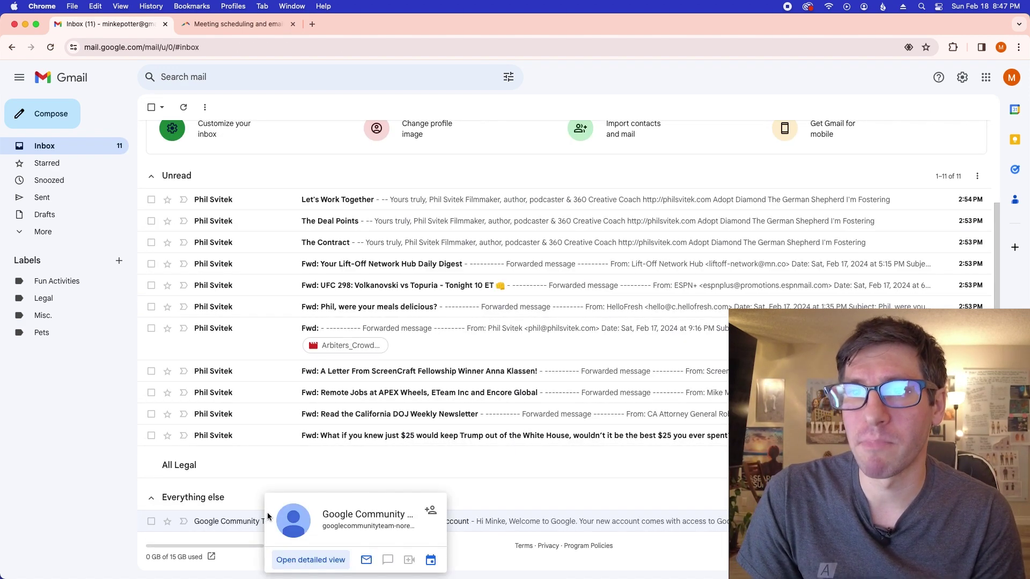
- Open the Google Community Team message under Everything else and apply the Fun Activities and Misc. labels to it
{"action": "left_click", "coordinate": [240, 519]}
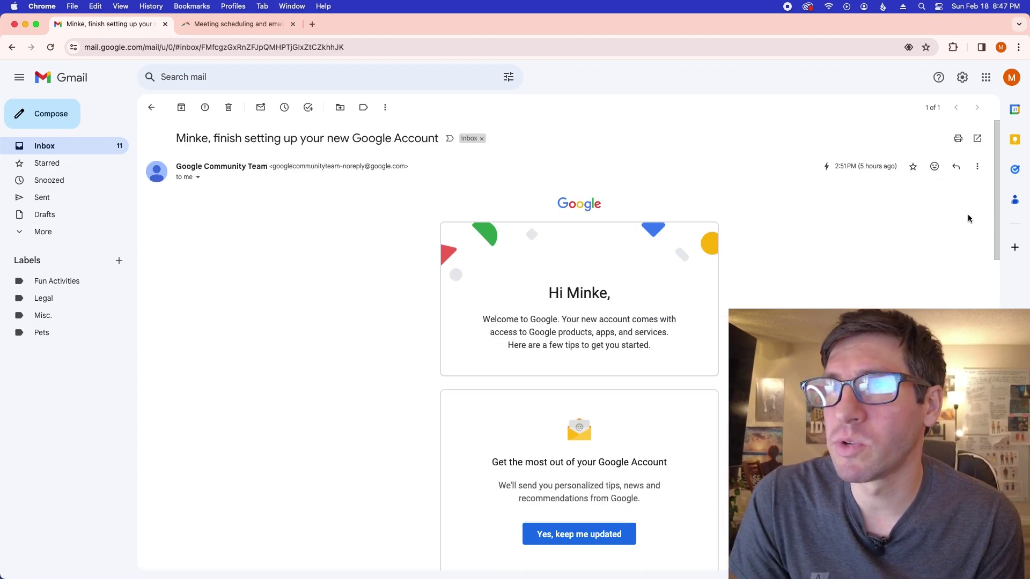
{"action": "left_click", "coordinate": [363, 108]}
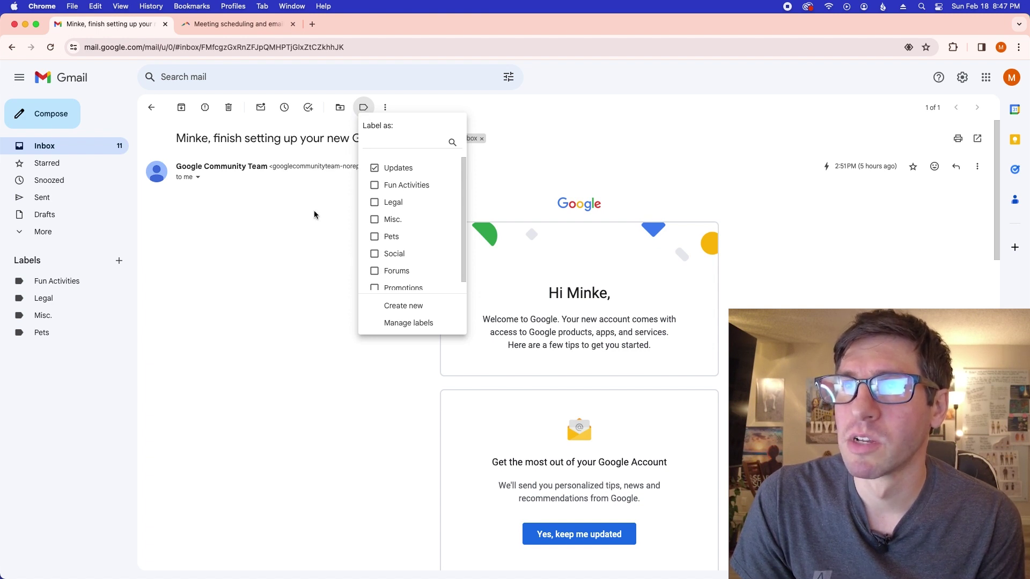
{"action": "left_click", "coordinate": [430, 105]}
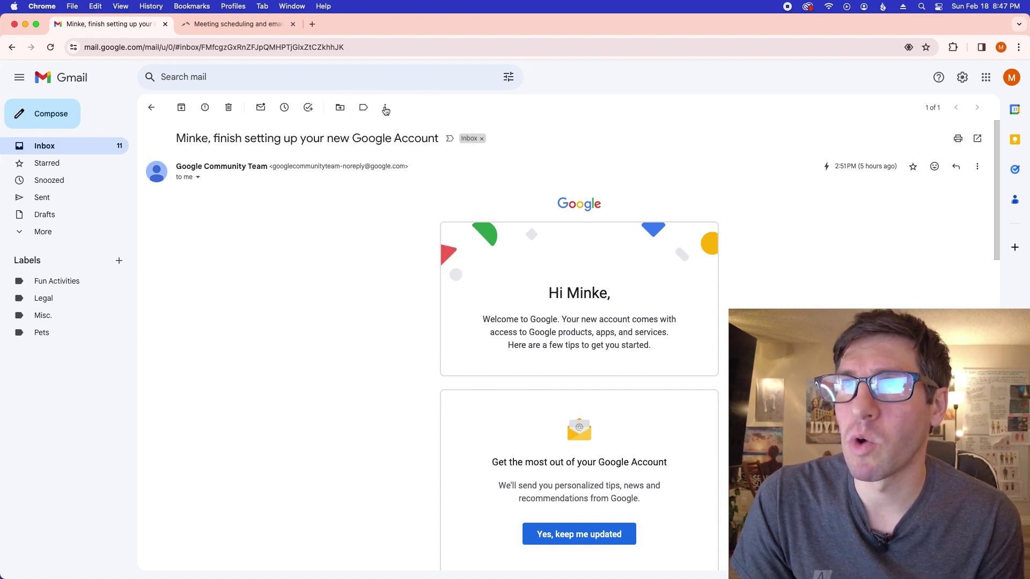
{"action": "left_click", "coordinate": [339, 108]}
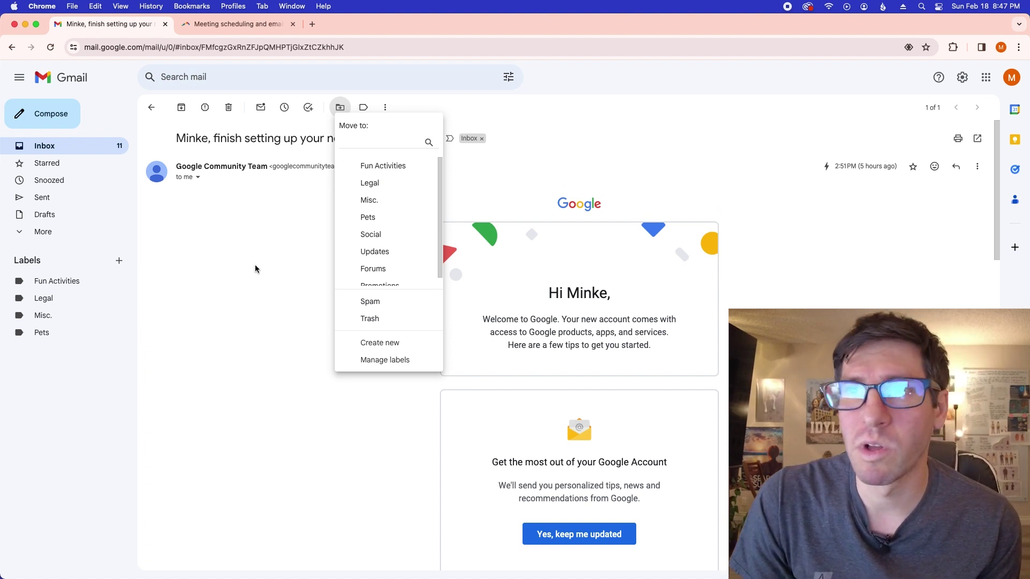
{"action": "left_click", "coordinate": [364, 107]}
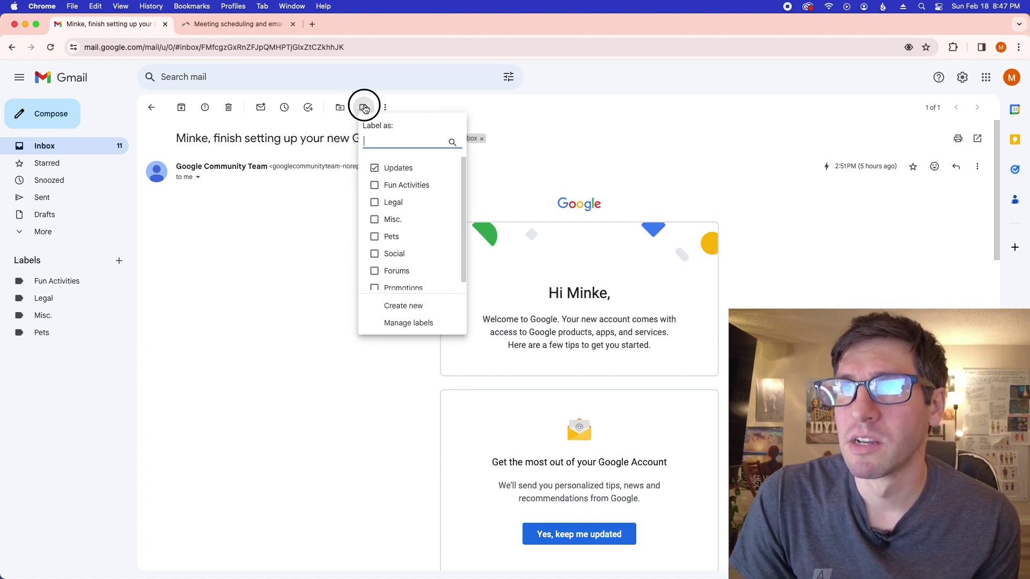
{"action": "left_click", "coordinate": [377, 188]}
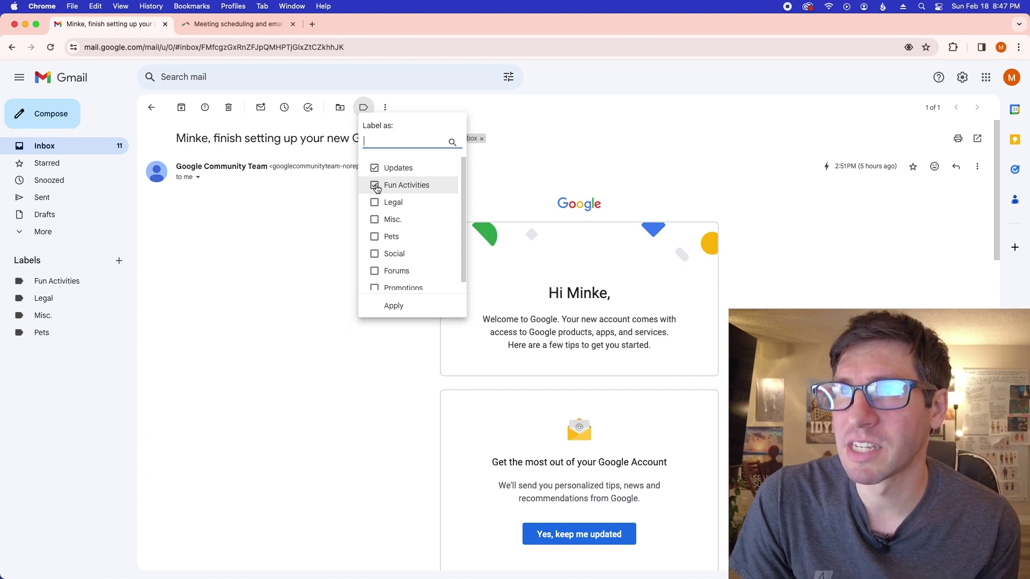
{"action": "left_click", "coordinate": [376, 220]}
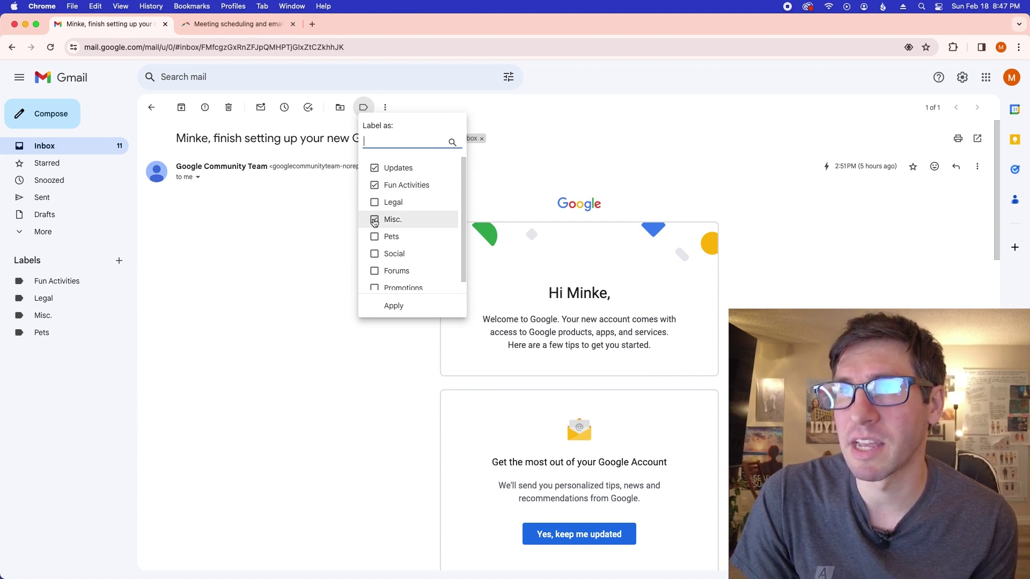
{"action": "left_click", "coordinate": [384, 307]}
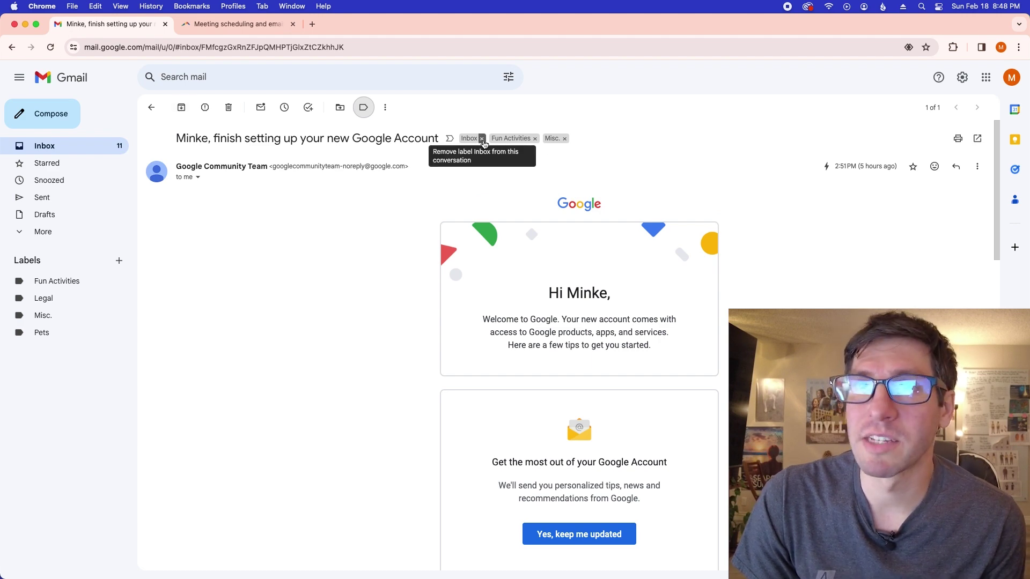
- Archive the labeled Google Community Team message and open it from the Misc. label
{"action": "left_click", "coordinate": [181, 107]}
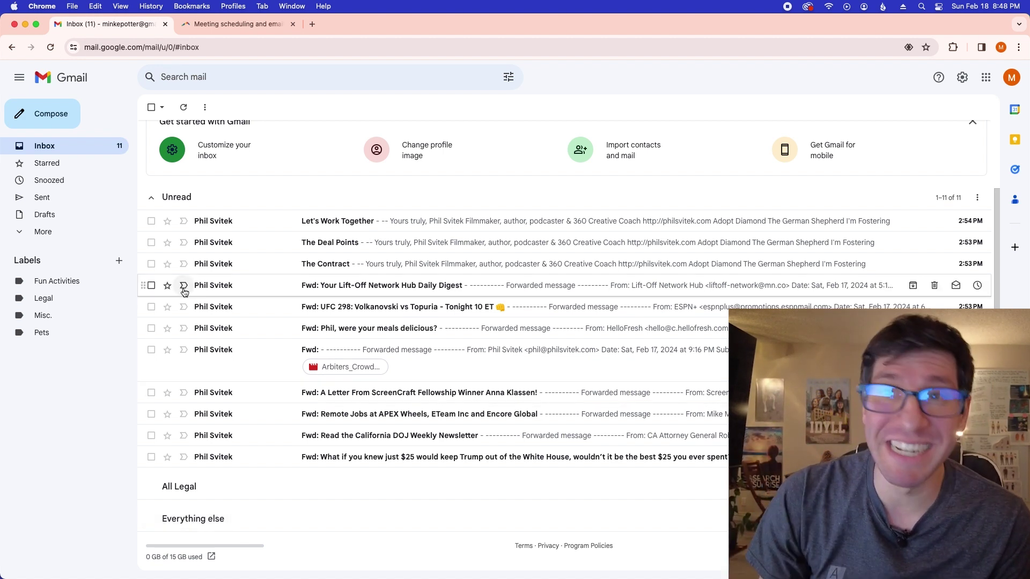
{"action": "left_click", "coordinate": [50, 320]}
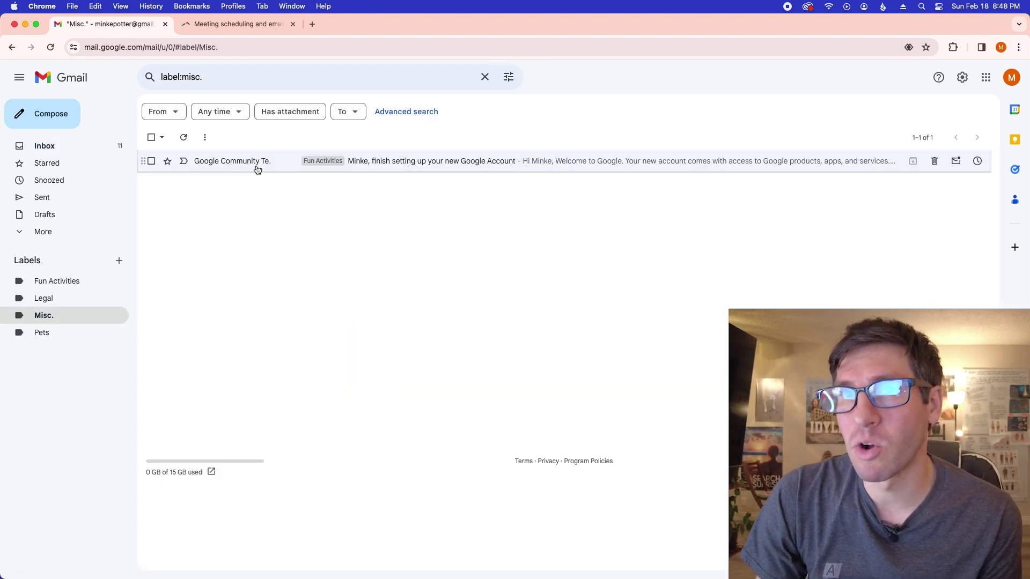
{"action": "left_click", "coordinate": [257, 168]}
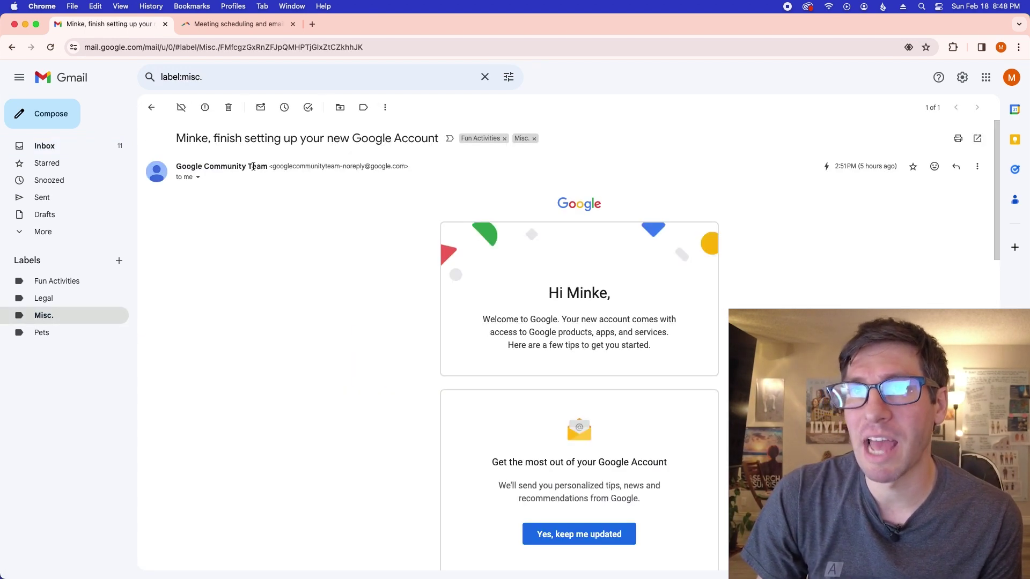
- Return to the inbox, open the forwarded $25 campaign donation email and look through it down to the unsubscribe links
{"action": "left_click", "coordinate": [89, 148]}
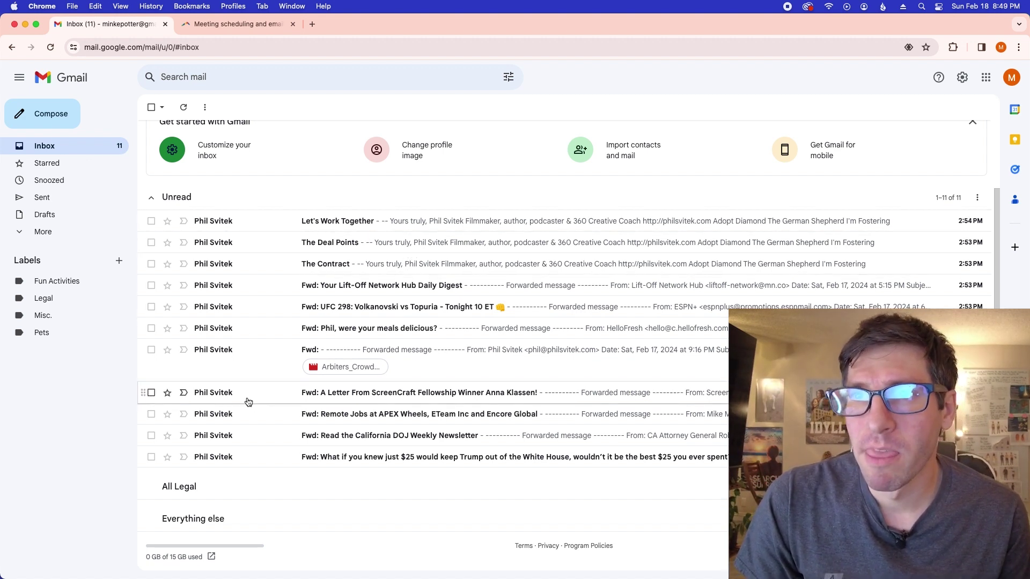
{"action": "left_click", "coordinate": [277, 459]}
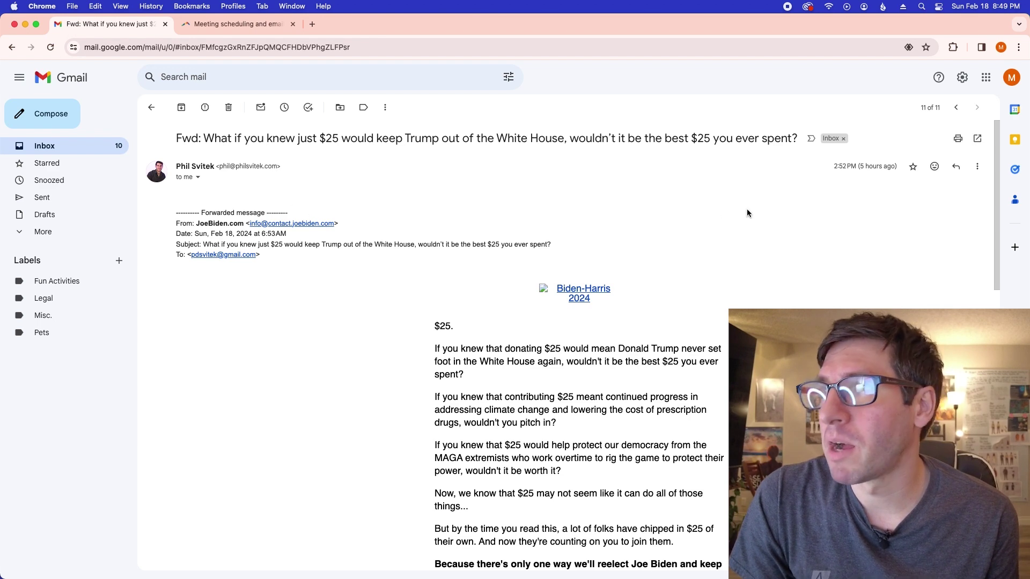
{"action": "left_click_drag", "start_coordinate": [997, 191], "coordinate": [997, 414]}
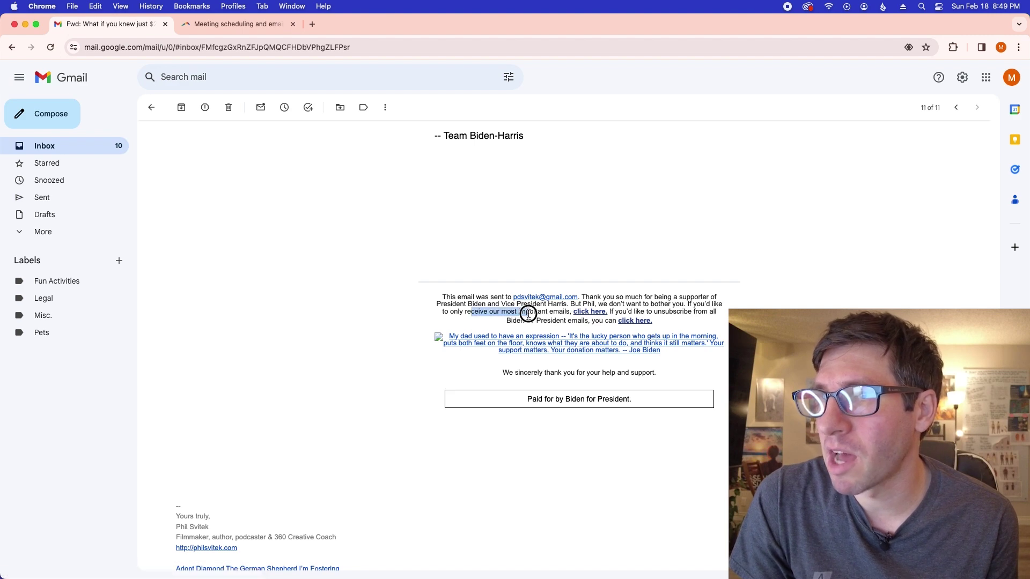
{"action": "left_click_drag", "start_coordinate": [976, 441], "coordinate": [975, 146]}
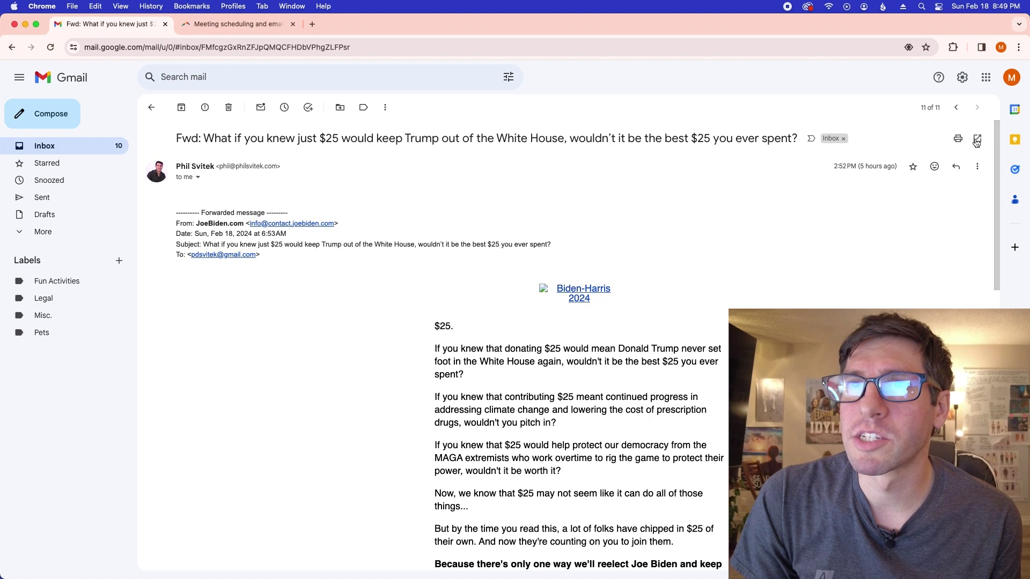
- Report the forwarded $25 campaign donation email as spam and open the California DOJ Weekly Newsletter message
{"action": "left_click", "coordinate": [205, 110]}
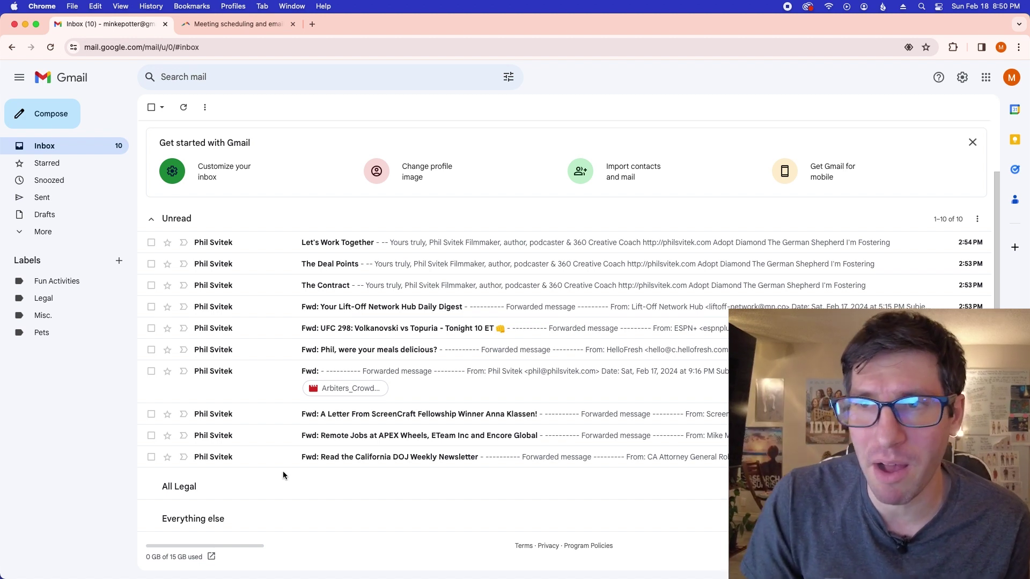
{"action": "left_click", "coordinate": [364, 460]}
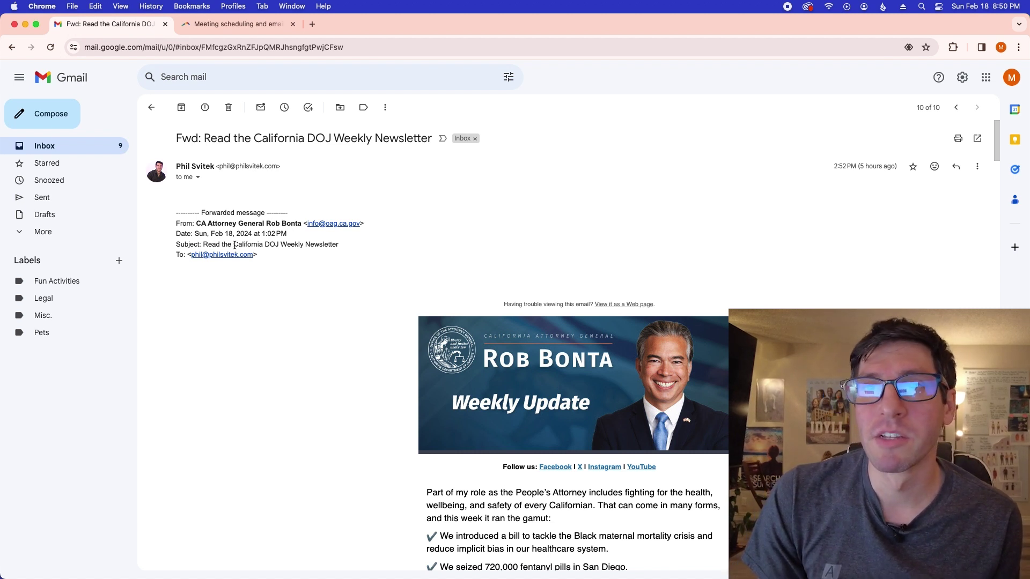
{"action": "left_click_drag", "start_coordinate": [235, 245], "coordinate": [342, 245]}
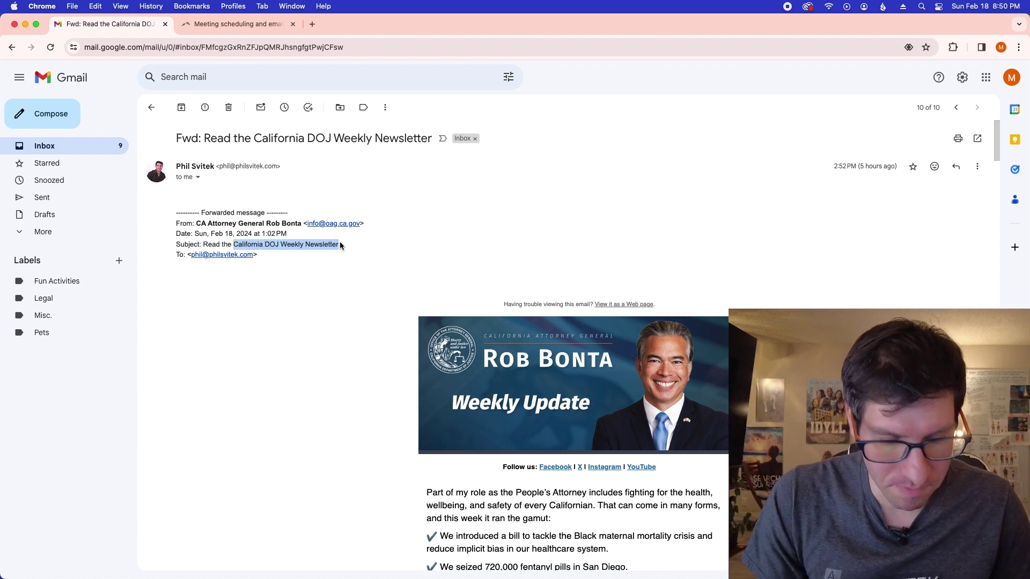
{"action": "left_click", "coordinate": [331, 244]}
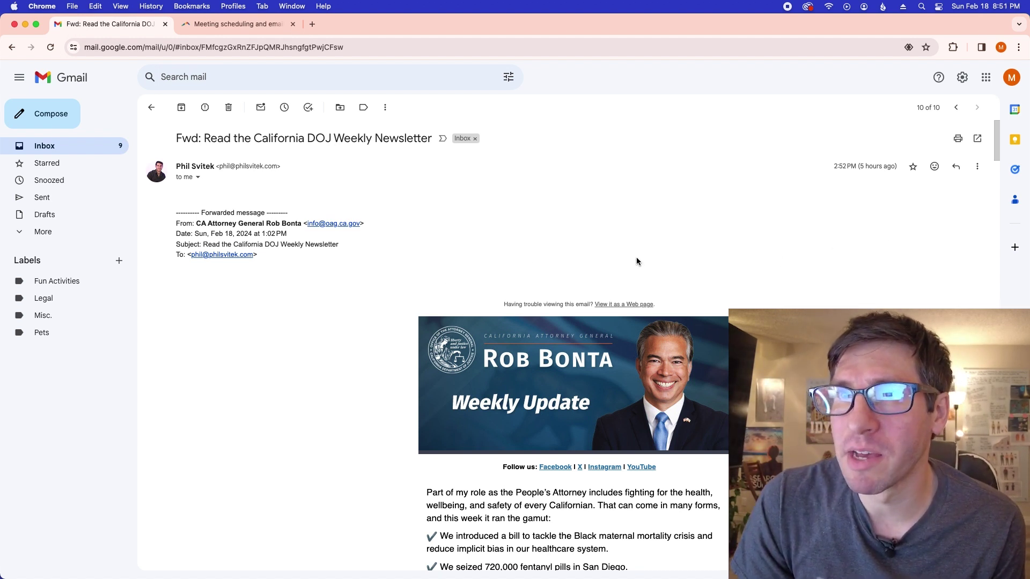
- Copy the words "California DOJ" from the subject line of the forwarded newsletter
{"action": "left_click_drag", "start_coordinate": [208, 245], "coordinate": [279, 244]}
{"action": "key", "text": "super+c"}
{"action": "left_click", "coordinate": [236, 249]}
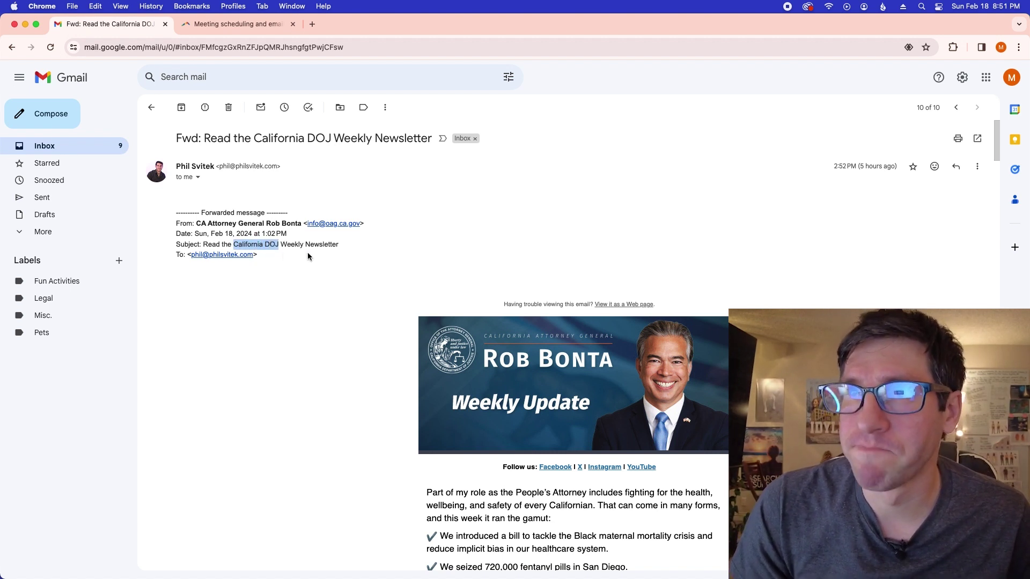
{"action": "left_click", "coordinate": [456, 235]}
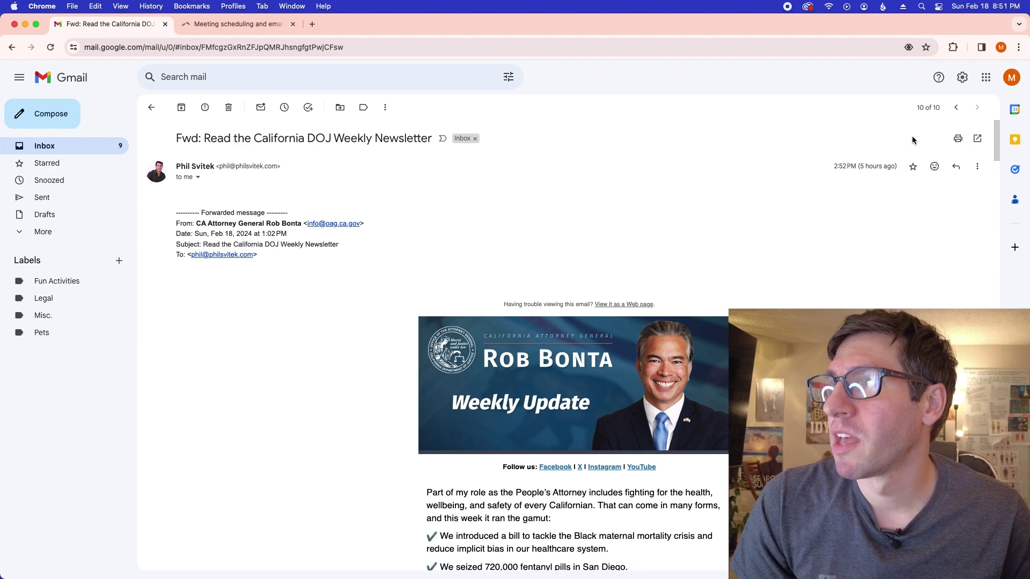
- Open the full settings at Filters and Blocked Addresses
{"action": "left_click", "coordinate": [986, 78]}
{"action": "left_click", "coordinate": [964, 83]}
{"action": "left_click", "coordinate": [964, 79]}
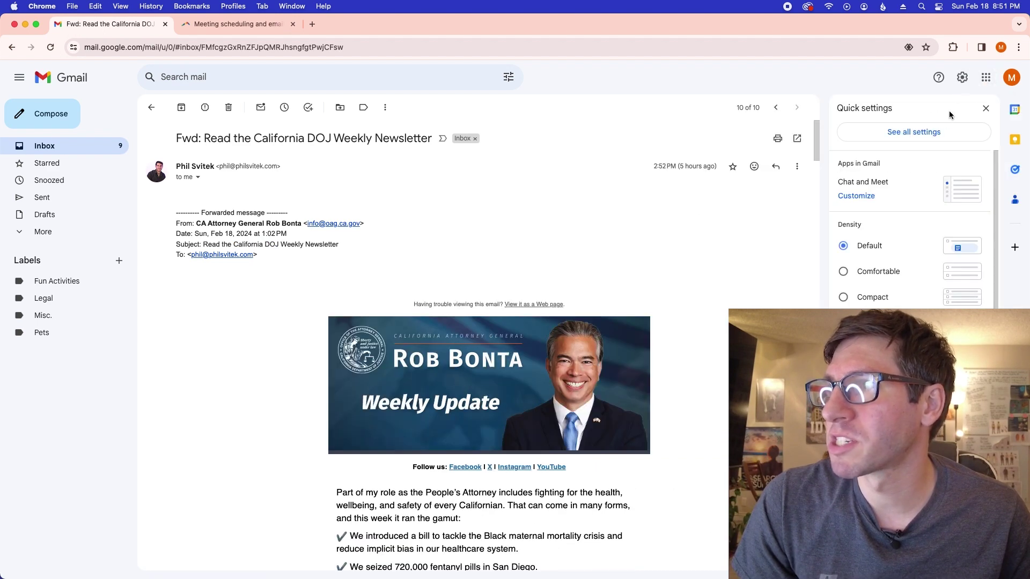
{"action": "left_click", "coordinate": [939, 131]}
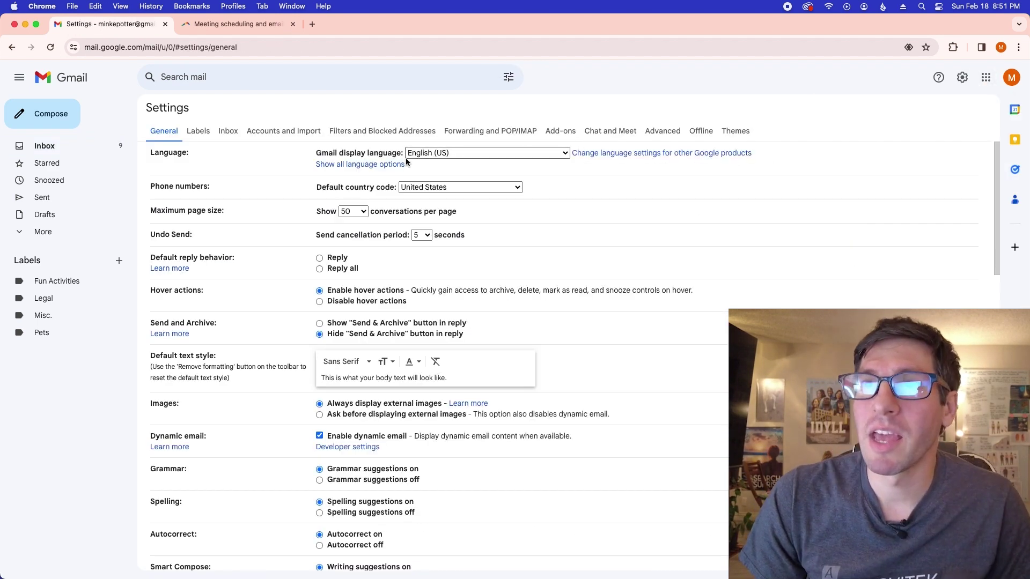
{"action": "left_click", "coordinate": [360, 136]}
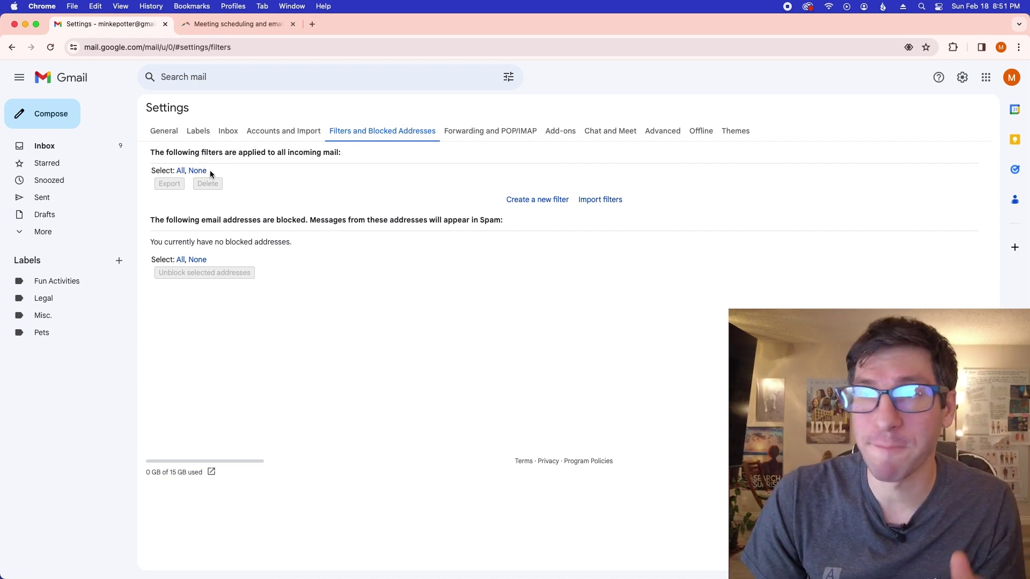
- Start a new filter for messages with the subject "California DOJ" and set its action to Delete it
{"action": "left_click", "coordinate": [541, 203]}
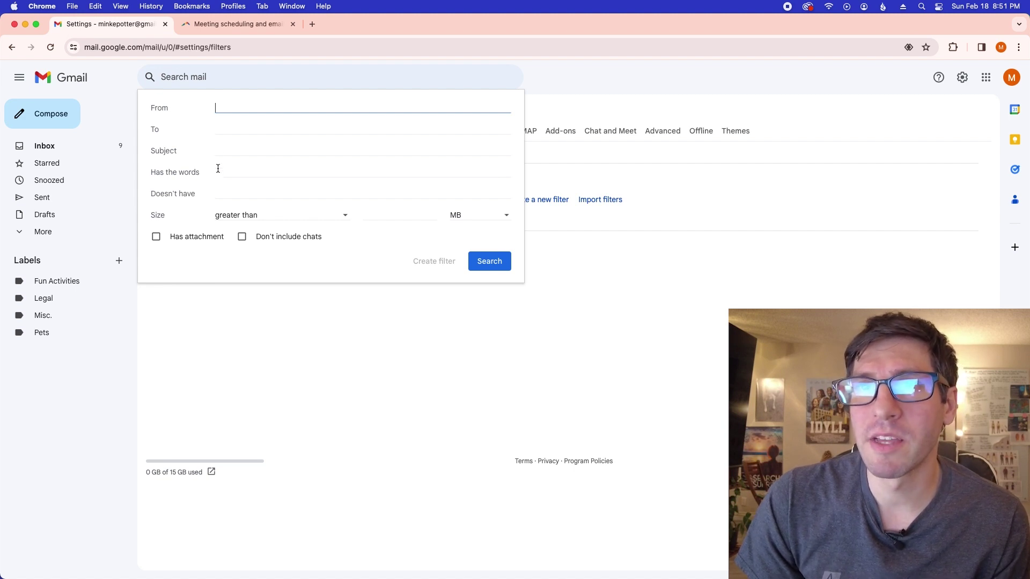
{"action": "left_click", "coordinate": [219, 150]}
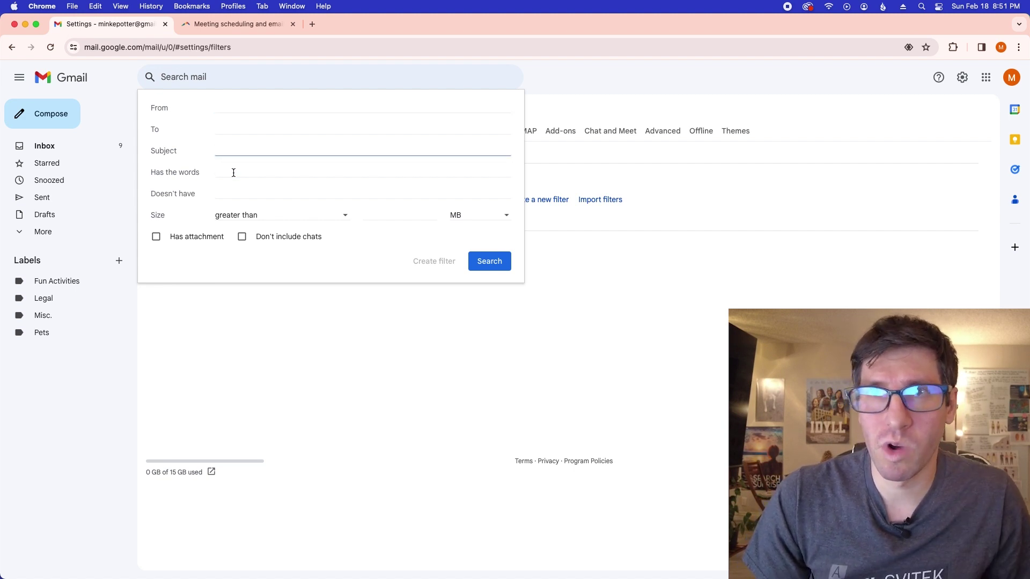
{"action": "key", "text": "super+v"}
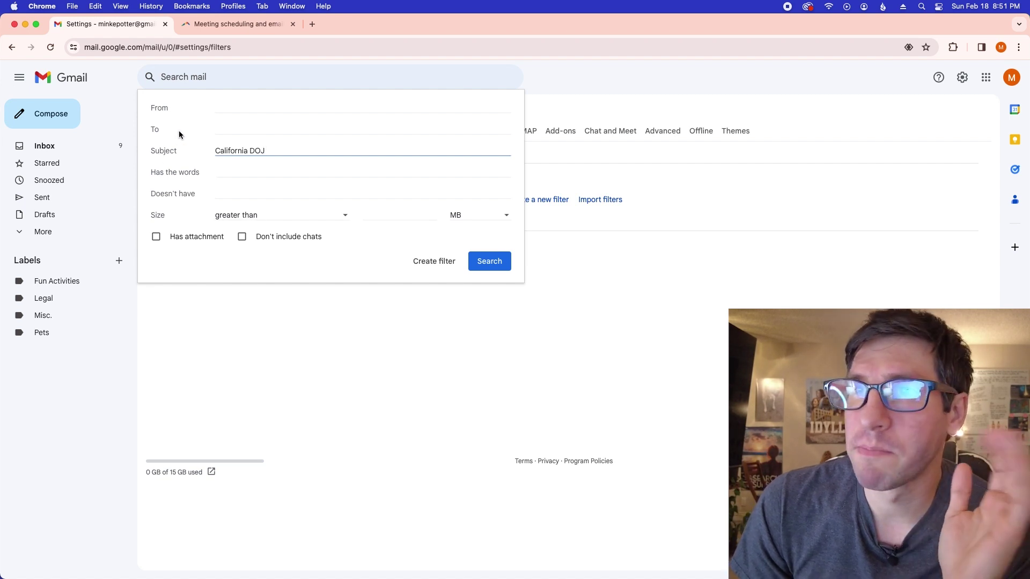
{"action": "left_click", "coordinate": [424, 263]}
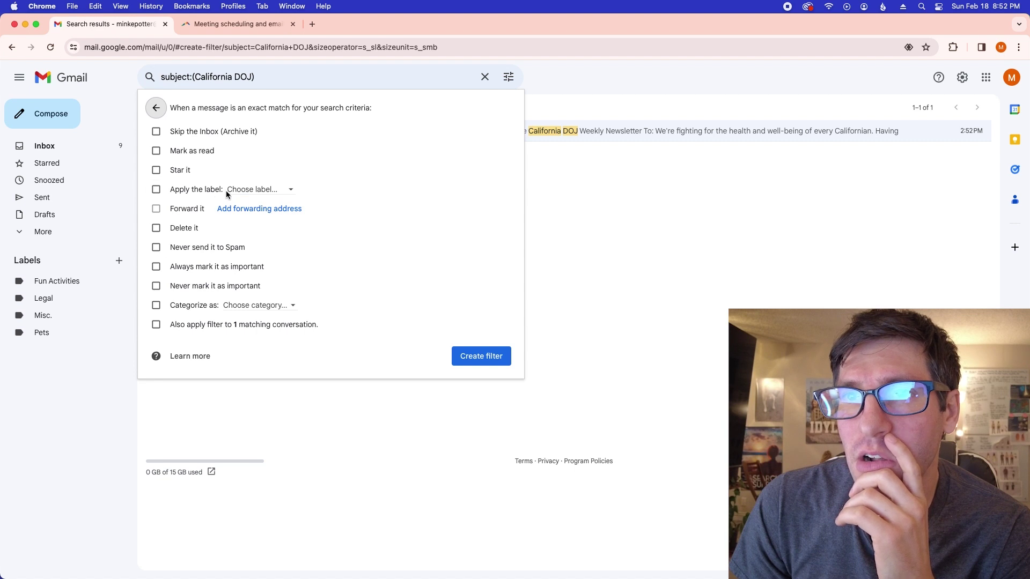
{"action": "left_click", "coordinate": [155, 228]}
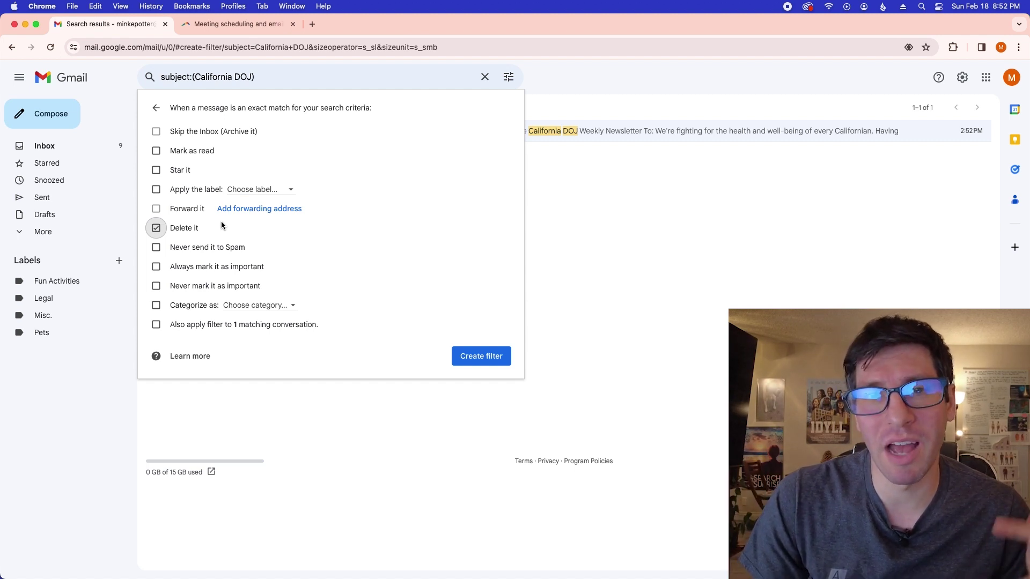
- Return to the filter criteria, clear the subject and enter a sample sender email address in From
{"action": "left_click", "coordinate": [156, 108]}
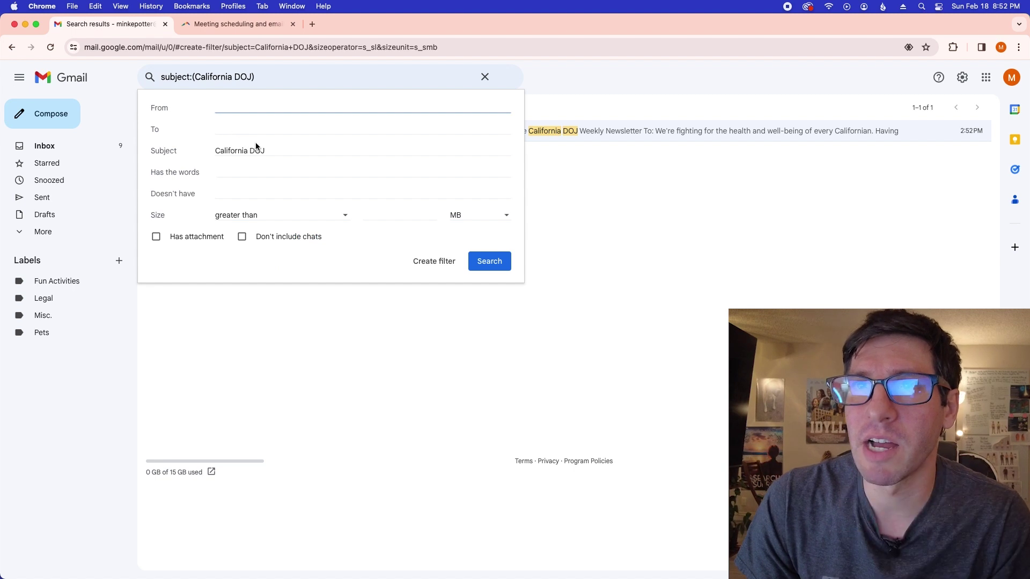
{"action": "left_click_drag", "start_coordinate": [267, 151], "coordinate": [214, 152]}
{"action": "key", "text": "BackSpace"}
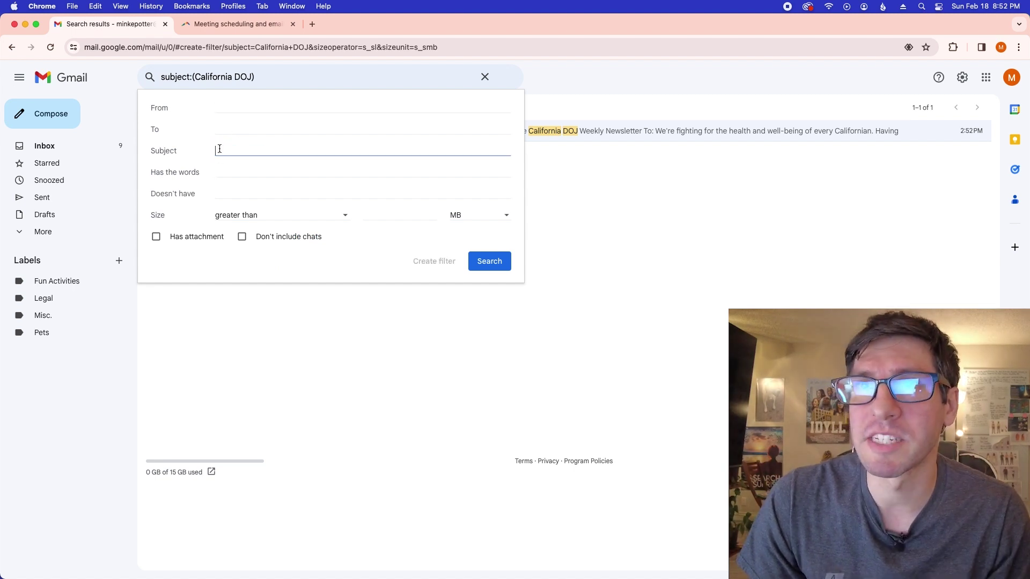
{"action": "left_click", "coordinate": [231, 110]}
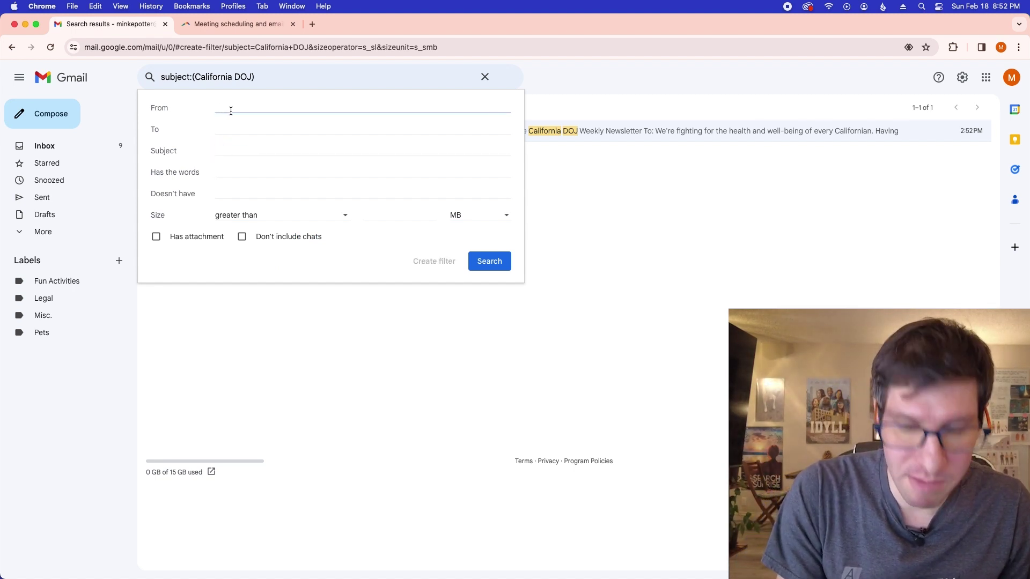
{"action": "type", "text": "email@"}
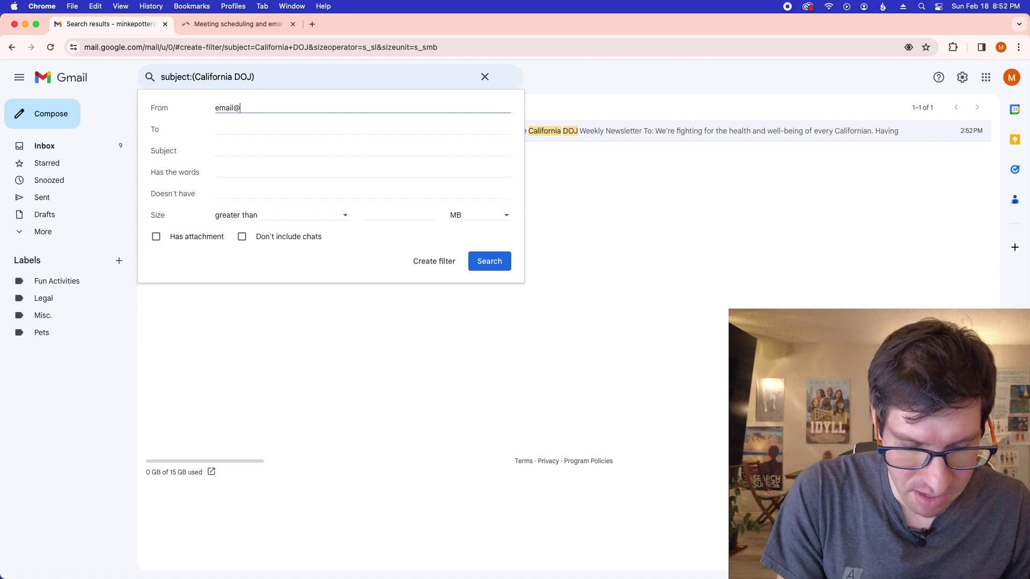
{"action": "type", "text": "email.com"}
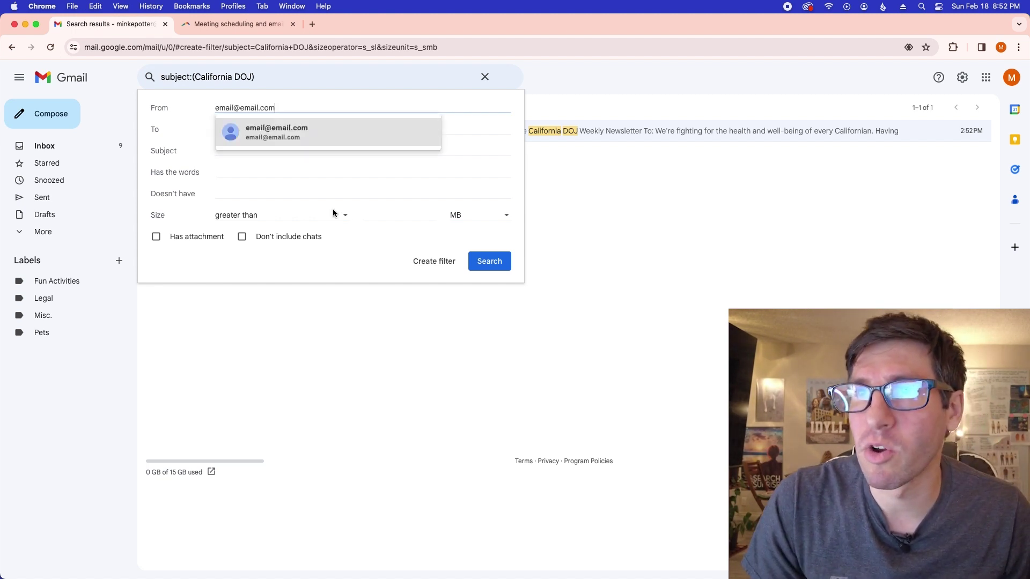
- Continue to the actions for the sample sender and replace Delete it with Never send it to Spam
{"action": "left_click", "coordinate": [425, 257]}
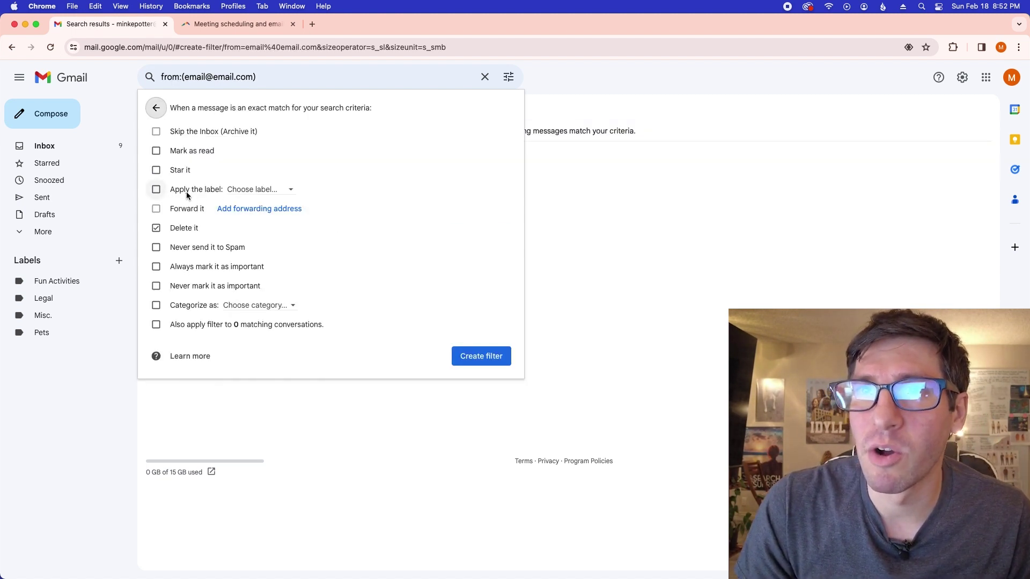
{"action": "left_click", "coordinate": [156, 228]}
{"action": "left_click", "coordinate": [156, 250]}
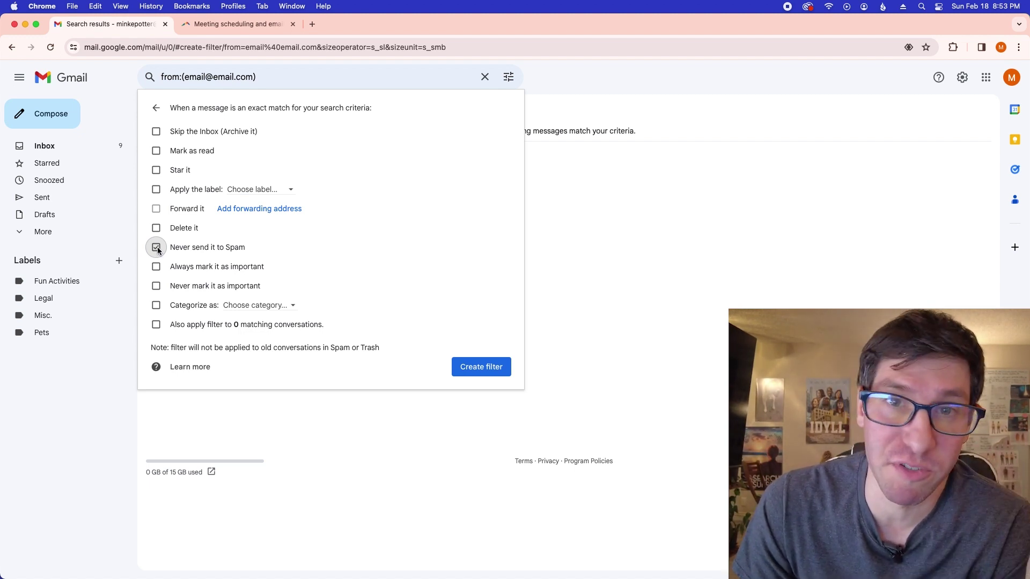
- Go back to the filter criteria, enter "California DOJ" as the subject again and clear the sender address
{"action": "left_click", "coordinate": [156, 107]}
{"action": "left_click", "coordinate": [219, 151]}
{"action": "type", "text": "California DOJ"}
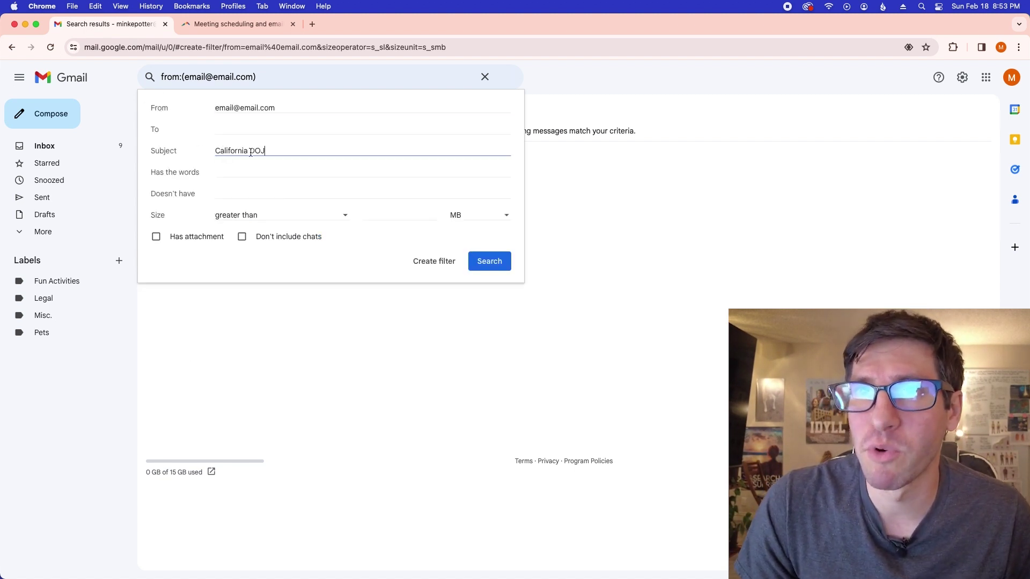
{"action": "left_click_drag", "start_coordinate": [285, 109], "coordinate": [212, 109]}
{"action": "key", "text": "BackSpace"}
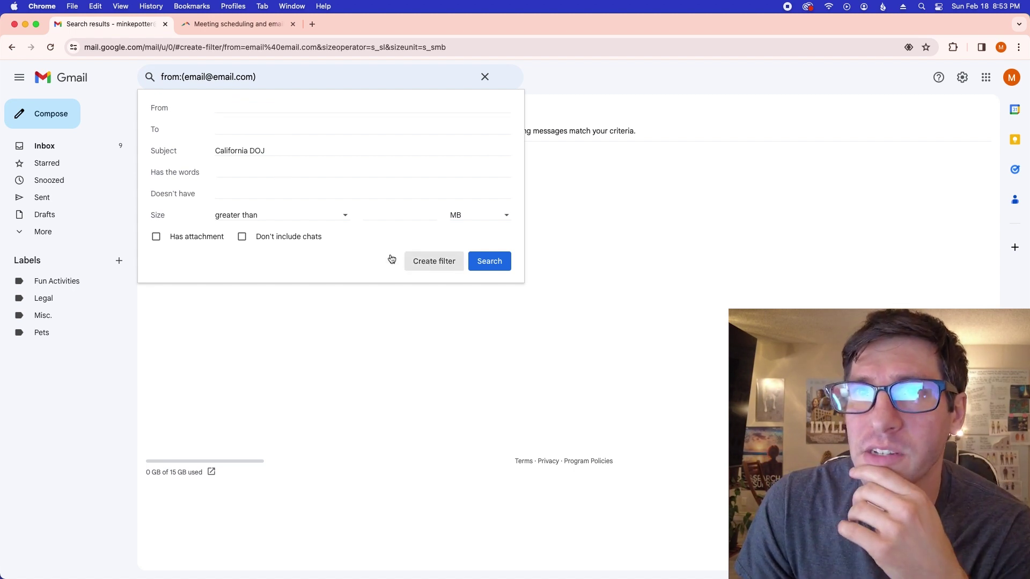
- Create the filter for the subject "California DOJ" with the Delete it action and check its criteria in the filter list
{"action": "left_click", "coordinate": [432, 261]}
{"action": "left_click", "coordinate": [156, 229]}
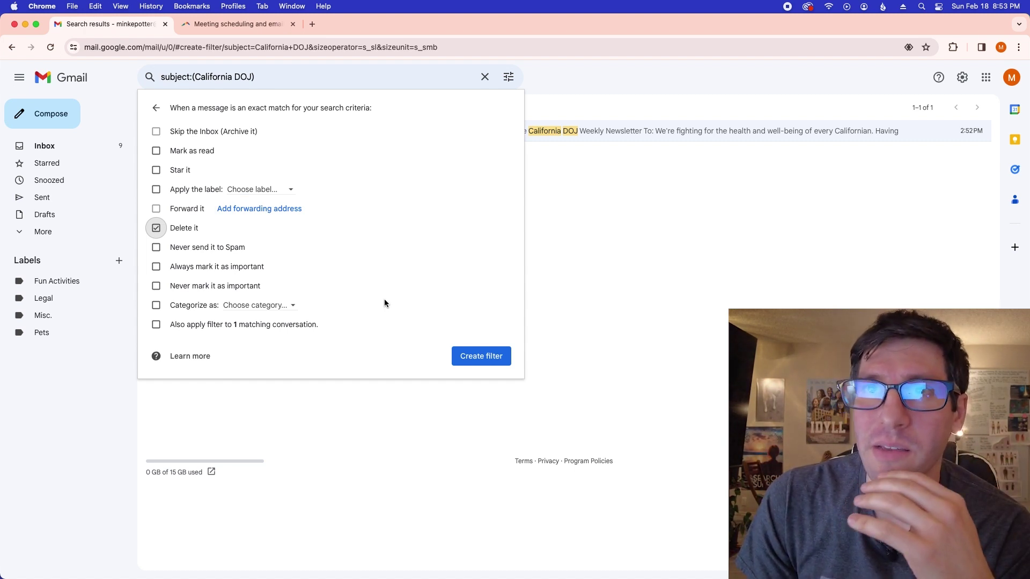
{"action": "left_click", "coordinate": [470, 362]}
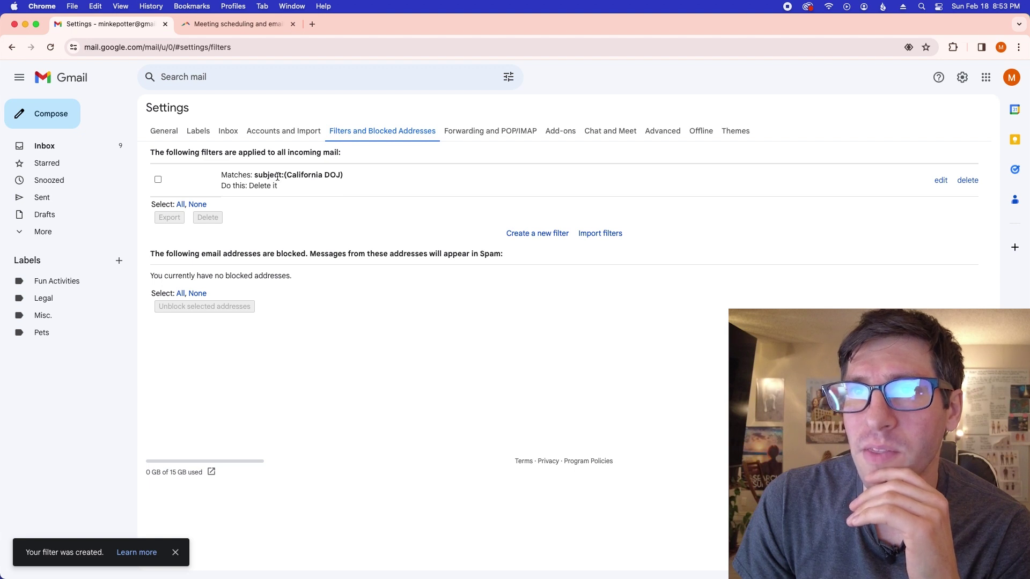
{"action": "left_click_drag", "start_coordinate": [286, 175], "coordinate": [341, 175]}
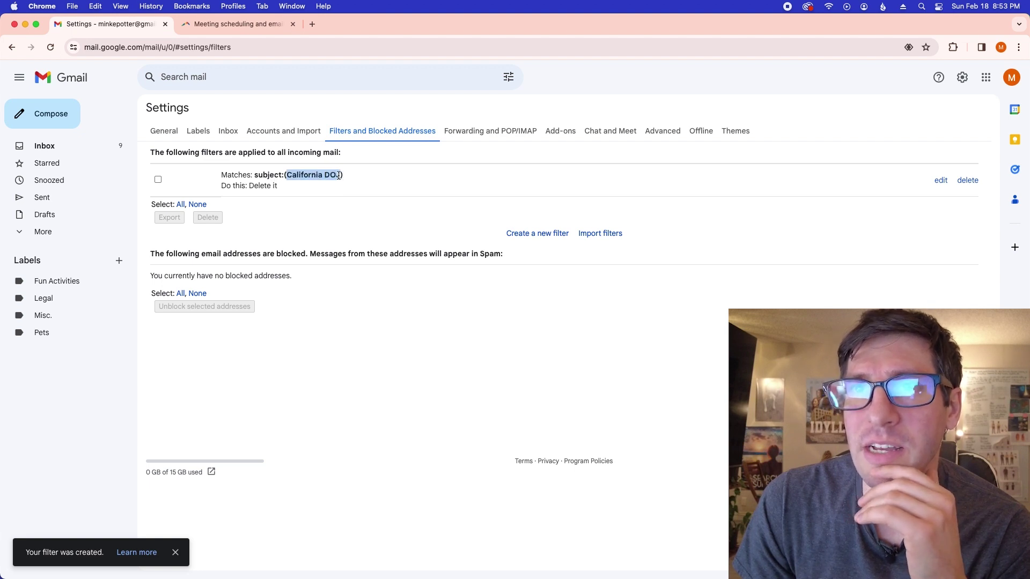
- View the inbox and return to the Filters and Blocked Addresses settings
{"action": "left_click", "coordinate": [114, 148]}
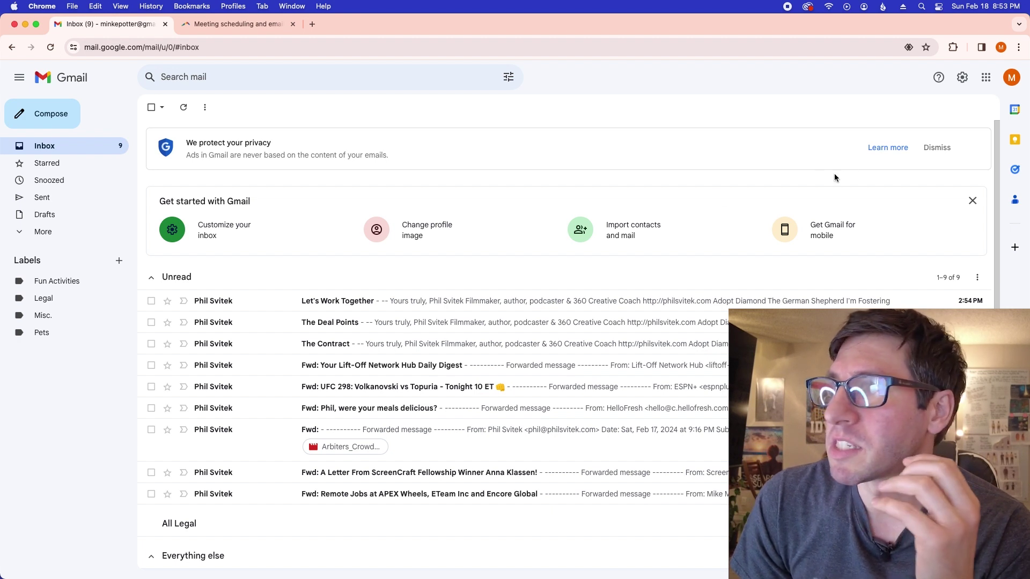
{"action": "left_click", "coordinate": [964, 78]}
{"action": "left_click", "coordinate": [917, 131]}
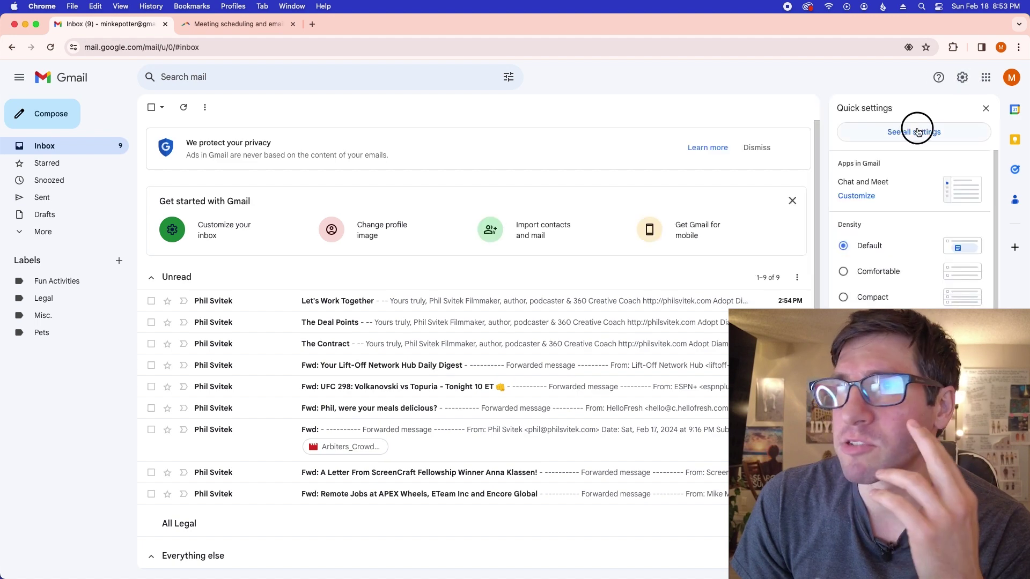
{"action": "left_click", "coordinate": [349, 134]}
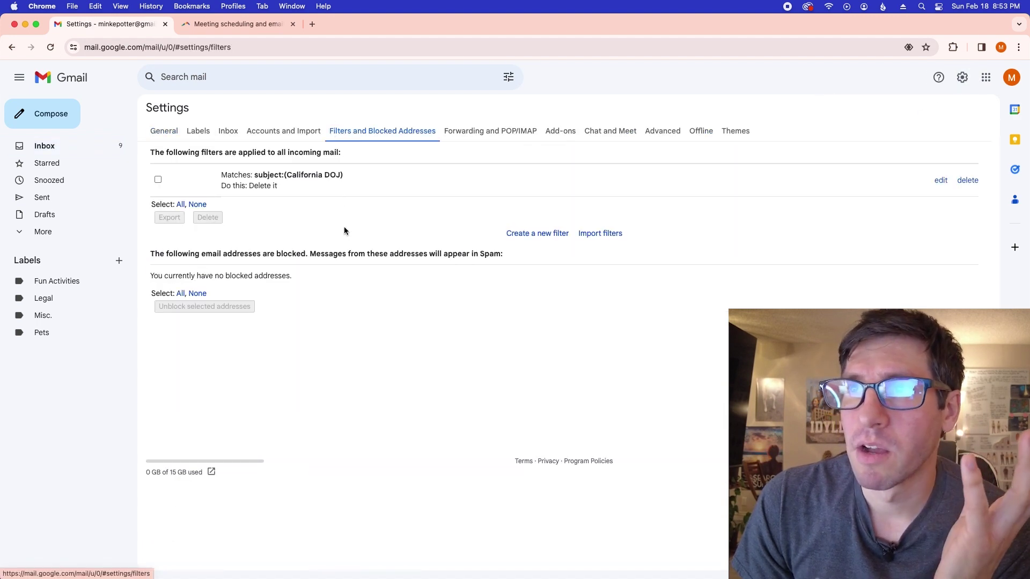
- Start another new filter and enter "The Arbiters" as its subject
{"action": "left_click", "coordinate": [514, 234]}
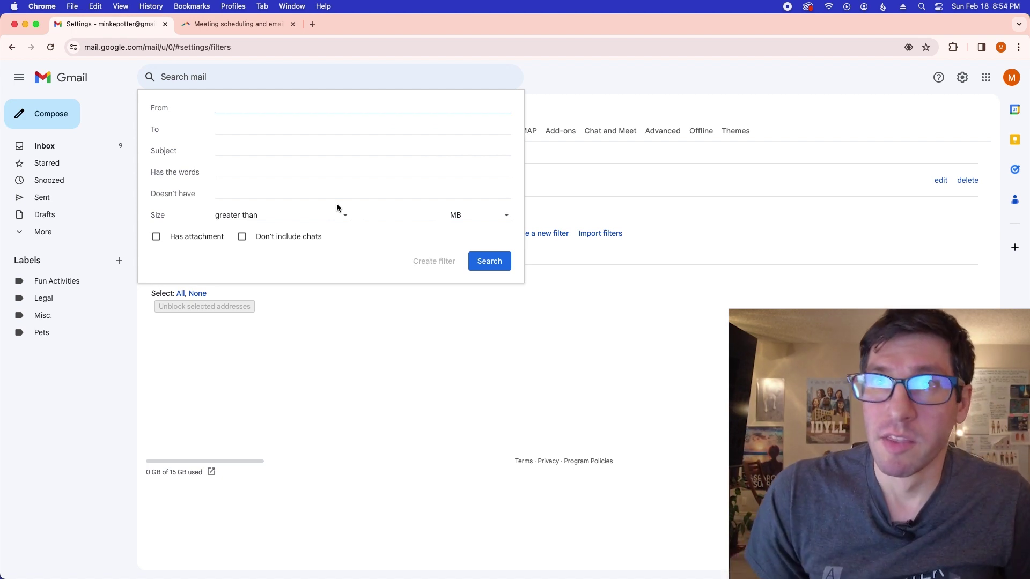
{"action": "left_click", "coordinate": [230, 149]}
{"action": "type", "text": "The Arbiters"}
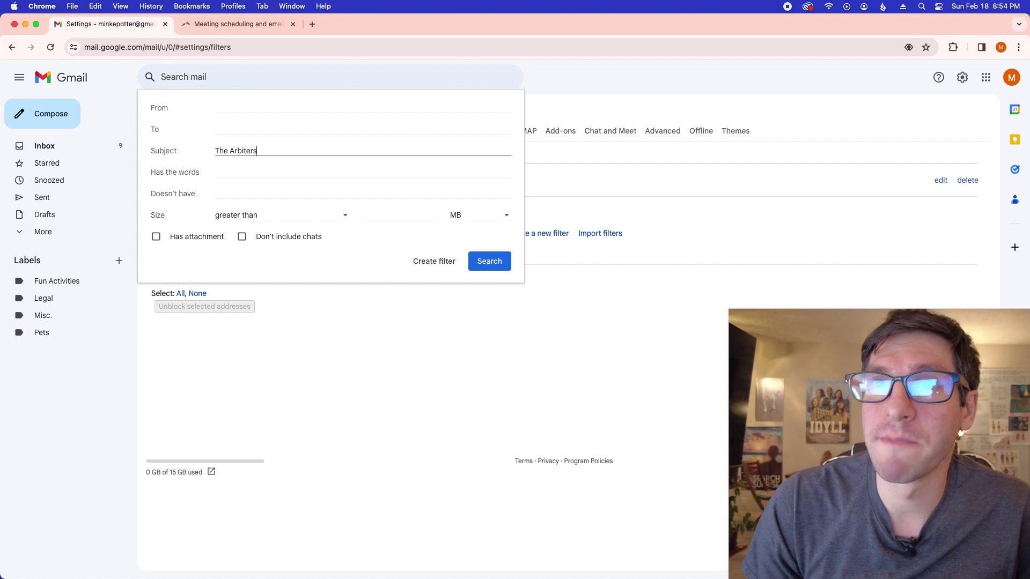
{"action": "left_click", "coordinate": [230, 109]}
{"action": "left_click", "coordinate": [251, 148]}
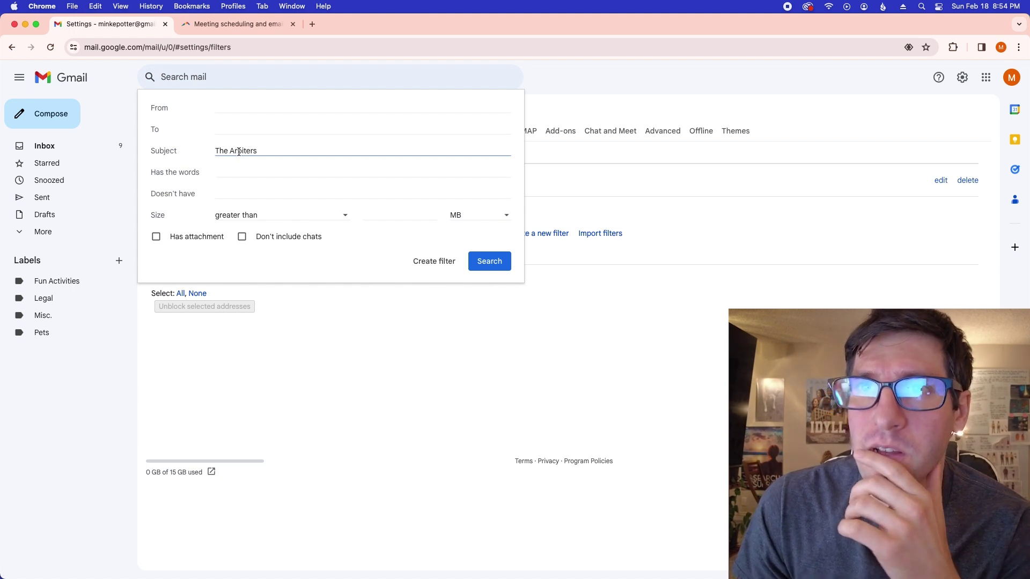
- Move "The Arbiters" from the filter's Subject criterion to Has the words
{"action": "left_click_drag", "start_coordinate": [258, 152], "coordinate": [198, 142]}
{"action": "key", "text": "cmd+c"}
{"action": "key", "text": "BackSpace"}
{"action": "left_click", "coordinate": [220, 172]}
{"action": "key", "text": "cmd+v"}
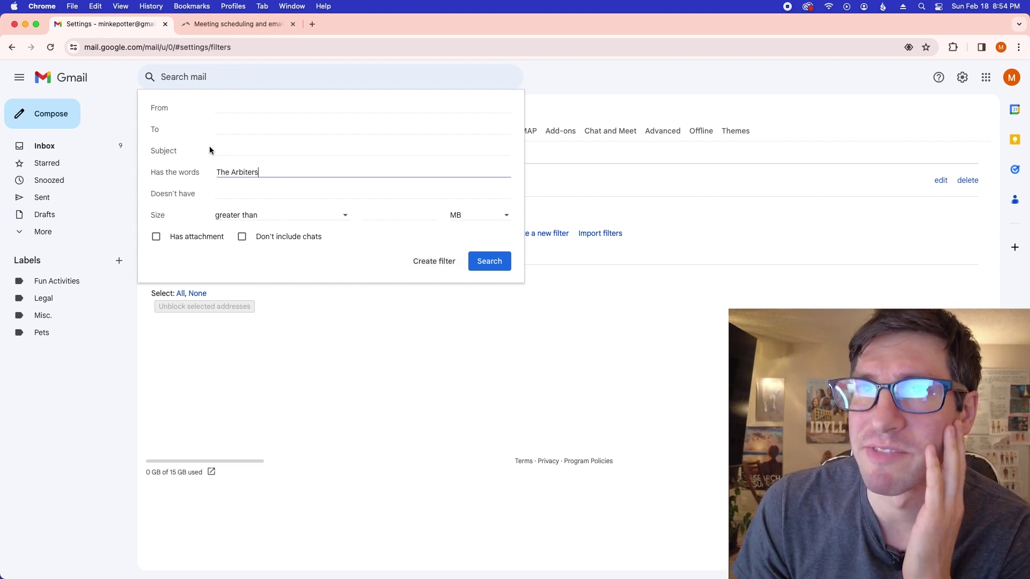
- Create the filter for messages containing "The Arbiters" so that it applies a new label named "Arbiters"
{"action": "left_click", "coordinate": [433, 262]}
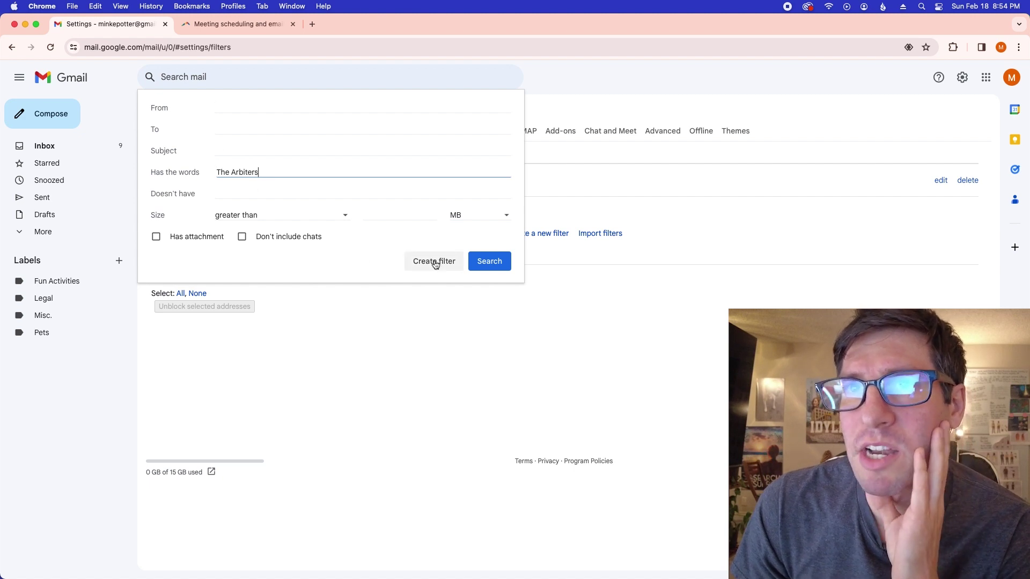
{"action": "left_click", "coordinate": [156, 190]}
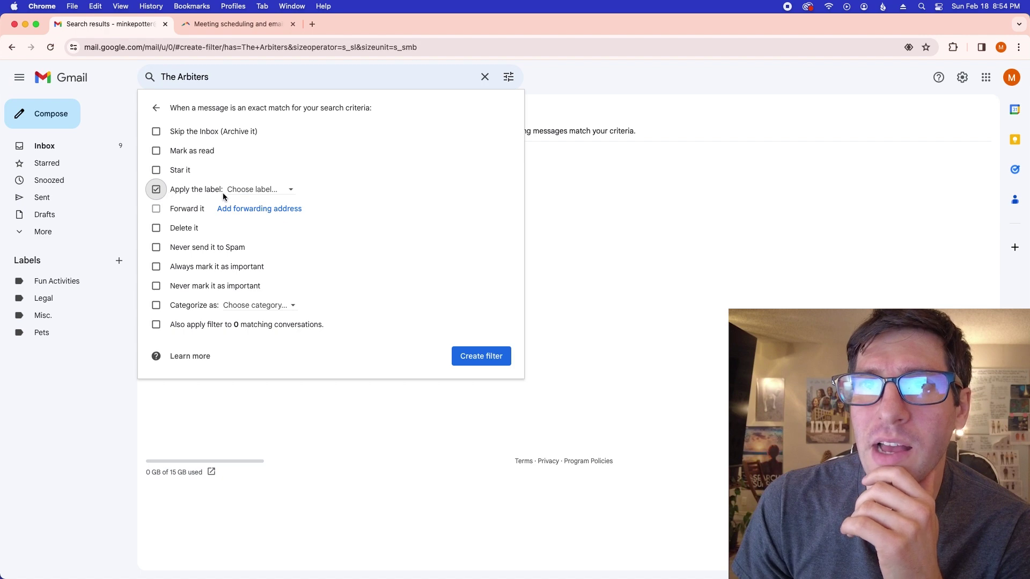
{"action": "left_click", "coordinate": [257, 190]}
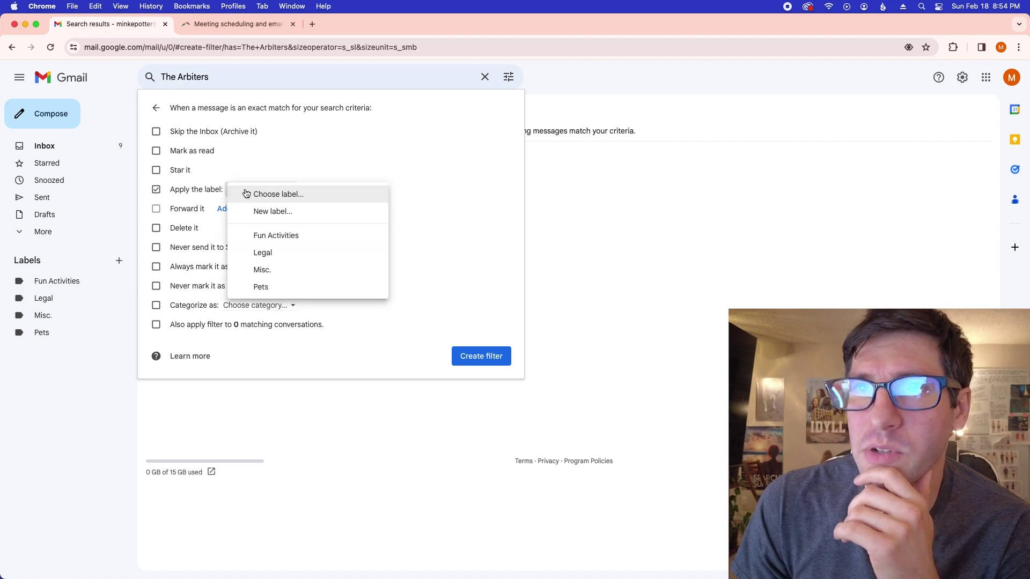
{"action": "left_click", "coordinate": [263, 212]}
{"action": "type", "text": "Ar"}
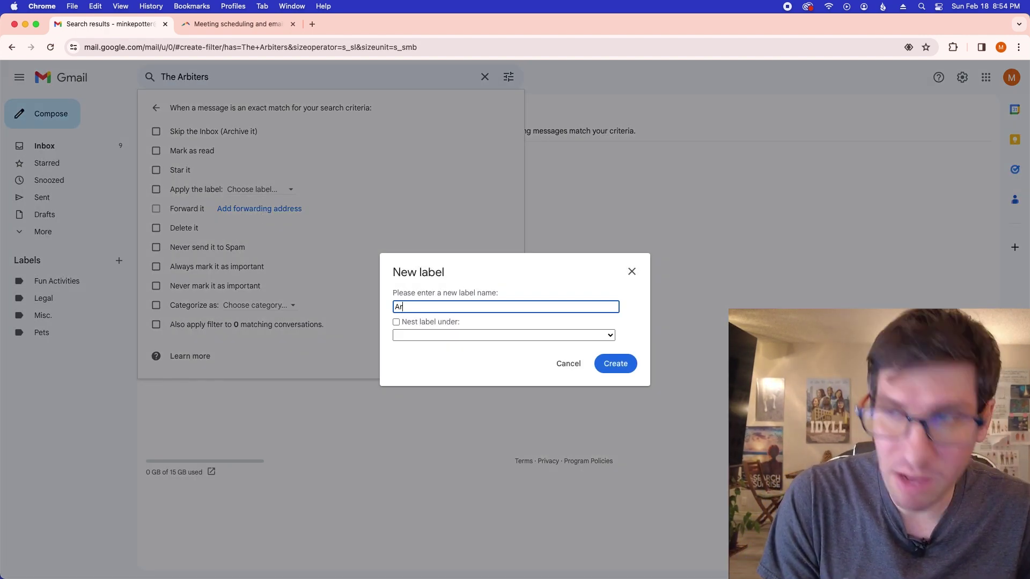
{"action": "type", "text": "biters"}
{"action": "key", "text": "Return"}
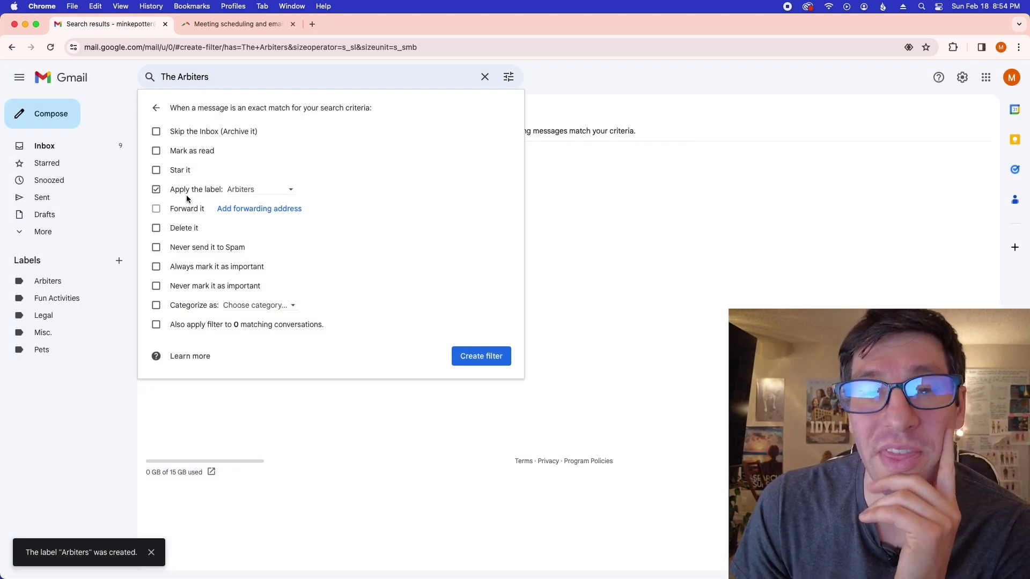
{"action": "left_click", "coordinate": [490, 356]}
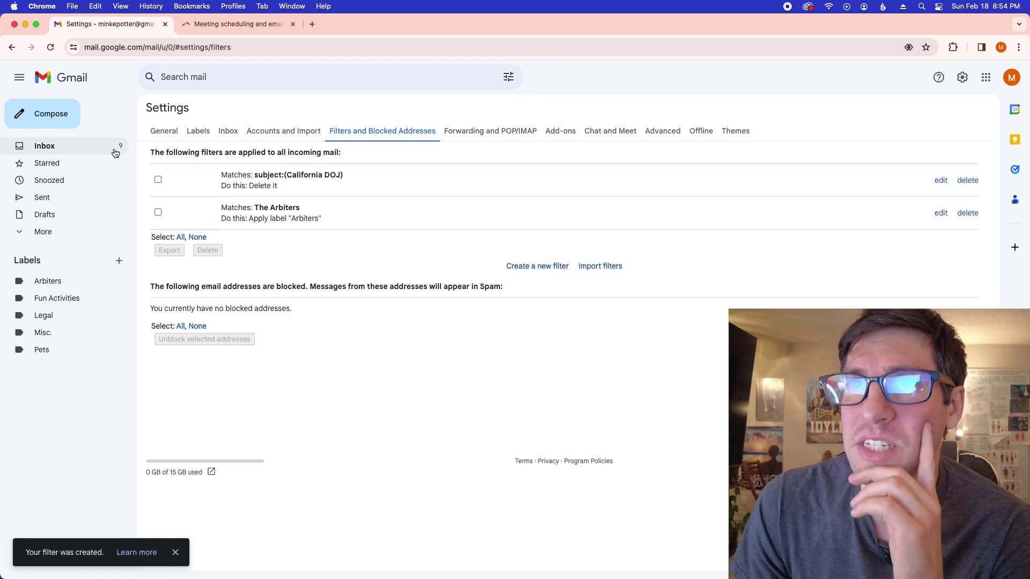
- Open the inbox and refresh it until the newly sent Arbiters test message arrives
{"action": "left_click", "coordinate": [115, 149]}
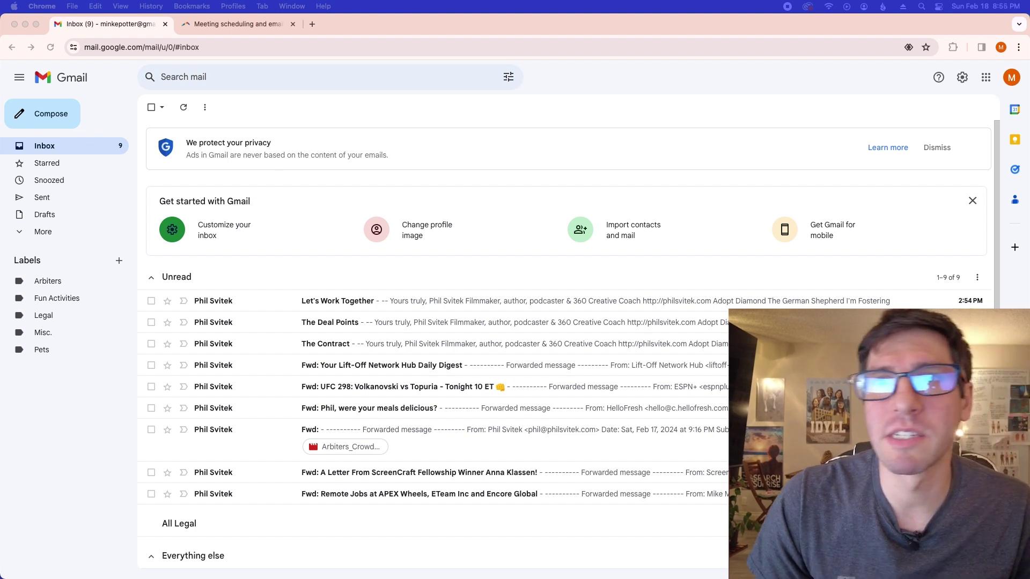
{"action": "left_click", "coordinate": [49, 47]}
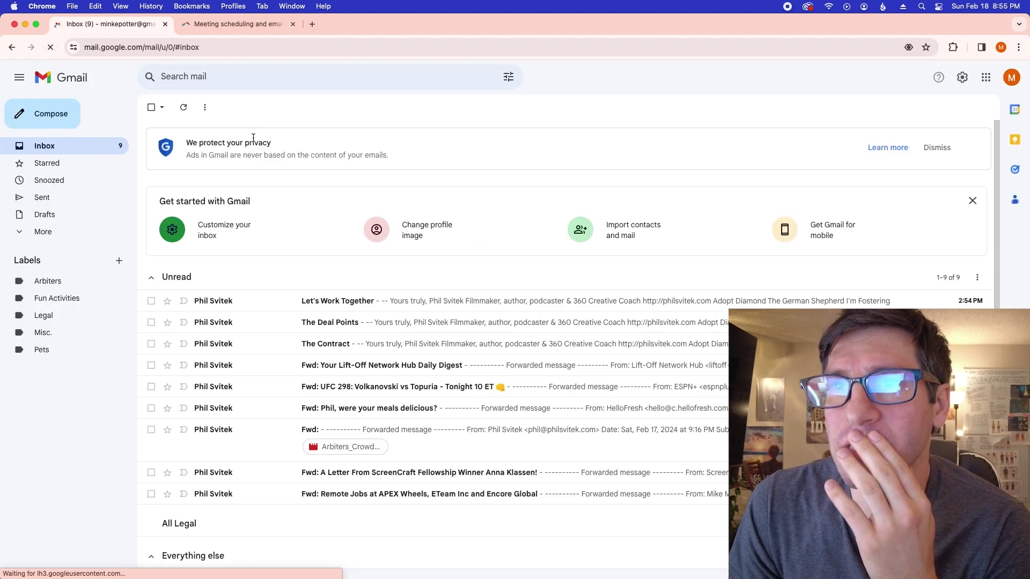
{"action": "left_click", "coordinate": [190, 109]}
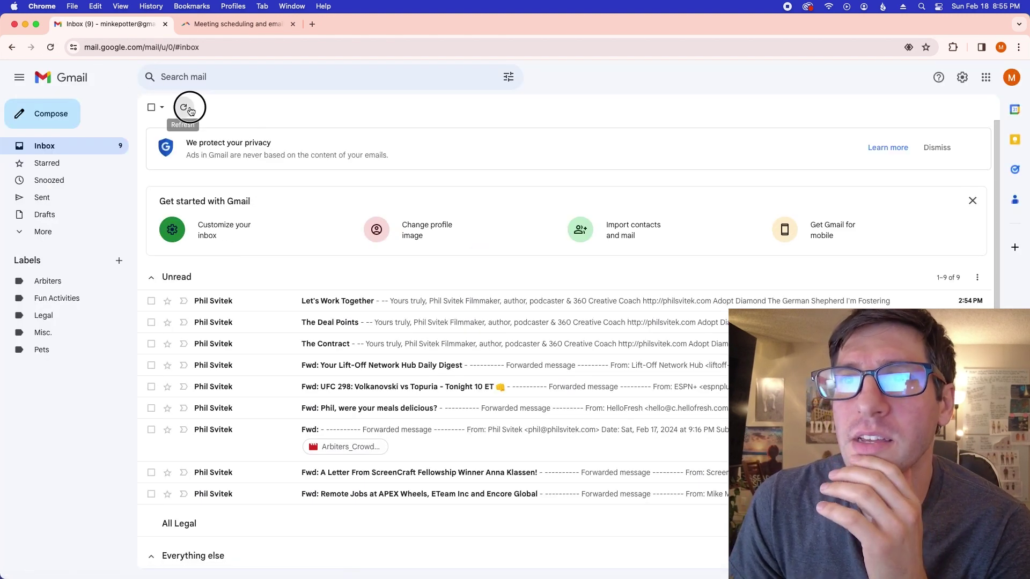
{"action": "left_click", "coordinate": [49, 46]}
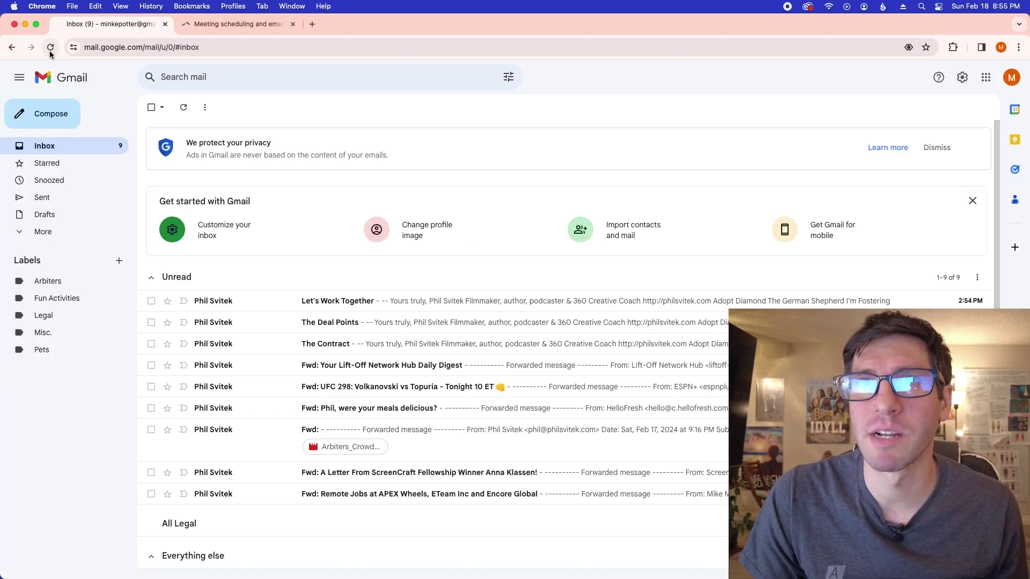
{"action": "left_click", "coordinate": [50, 48]}
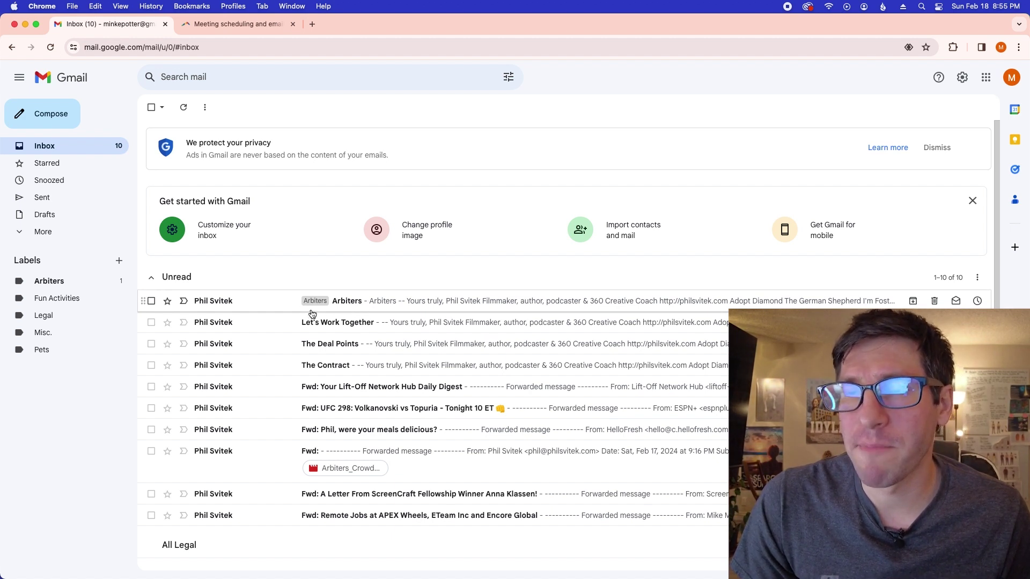
- Remove the Inbox label from the "Arbiters" message, keeping its Arbiters label, and return to the inbox
{"action": "left_click", "coordinate": [263, 303]}
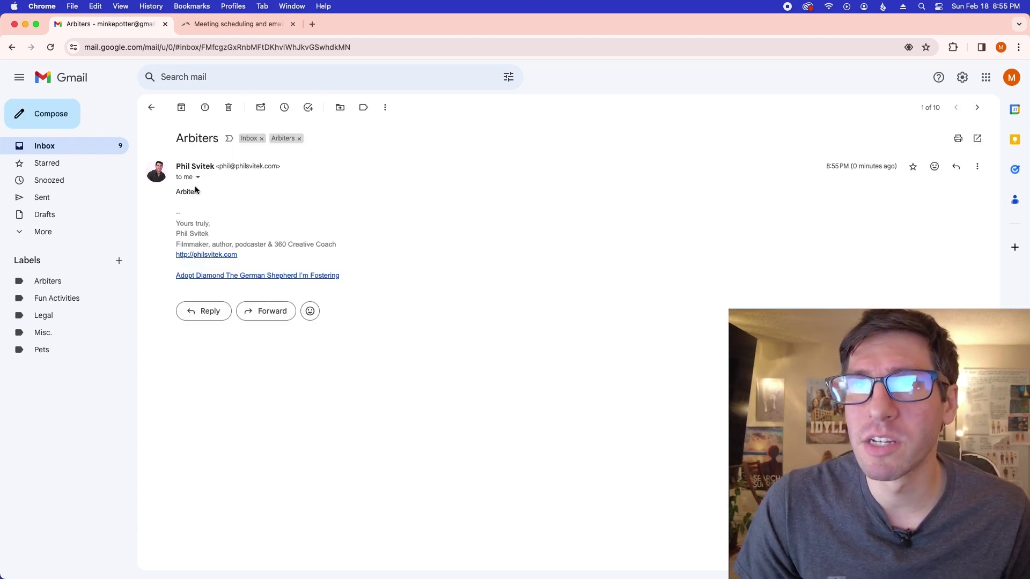
{"action": "left_click", "coordinate": [262, 139]}
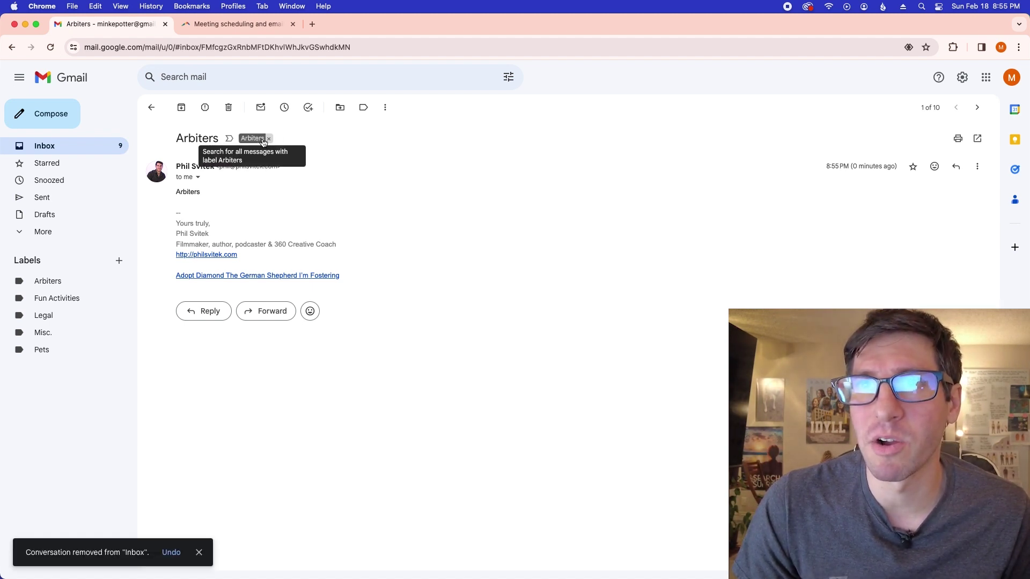
{"action": "left_click", "coordinate": [159, 106]}
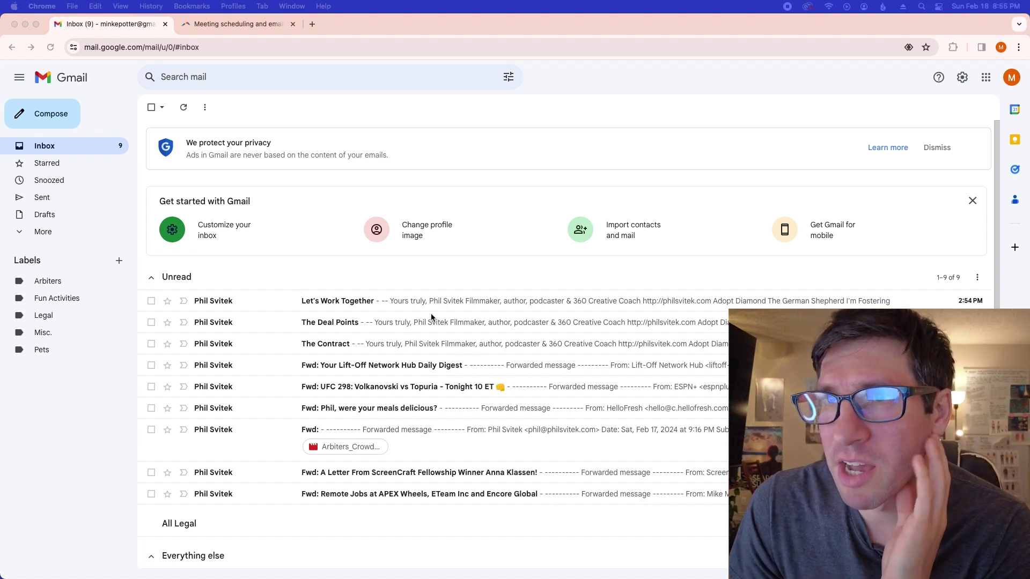
- Report the forwarded "Remote Jobs at APEX Wheels, ETeam Inc and Encore Global" and ScreenCraft Fellowship winner letter messages as spam
{"action": "left_click", "coordinate": [431, 281]}
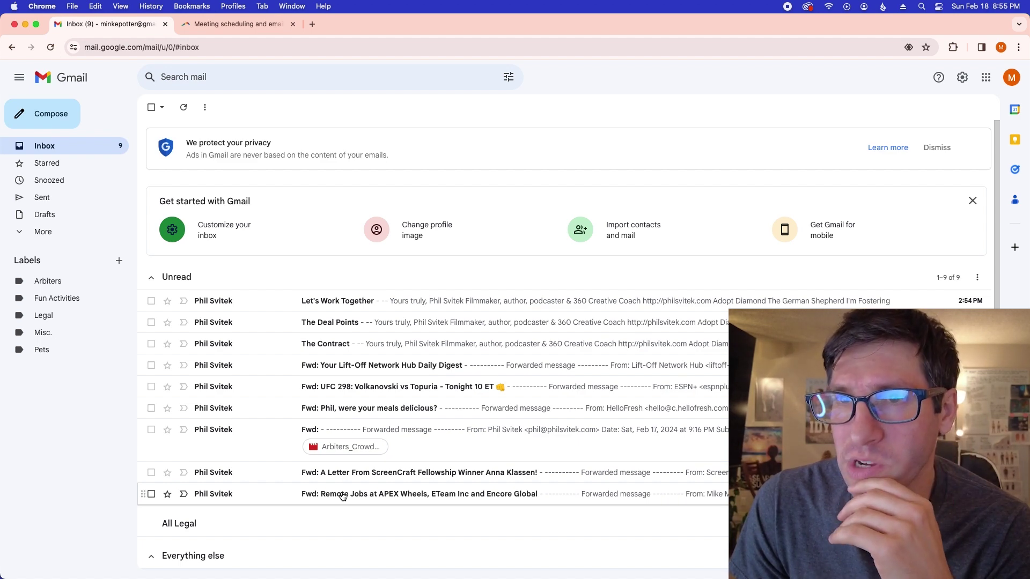
{"action": "left_click", "coordinate": [309, 495]}
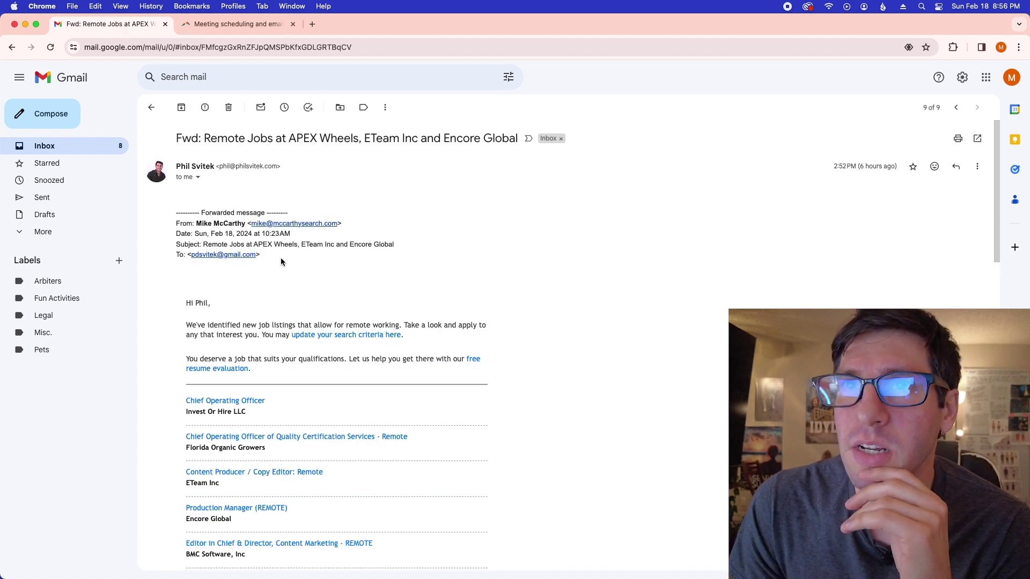
{"action": "left_click", "coordinate": [214, 117]}
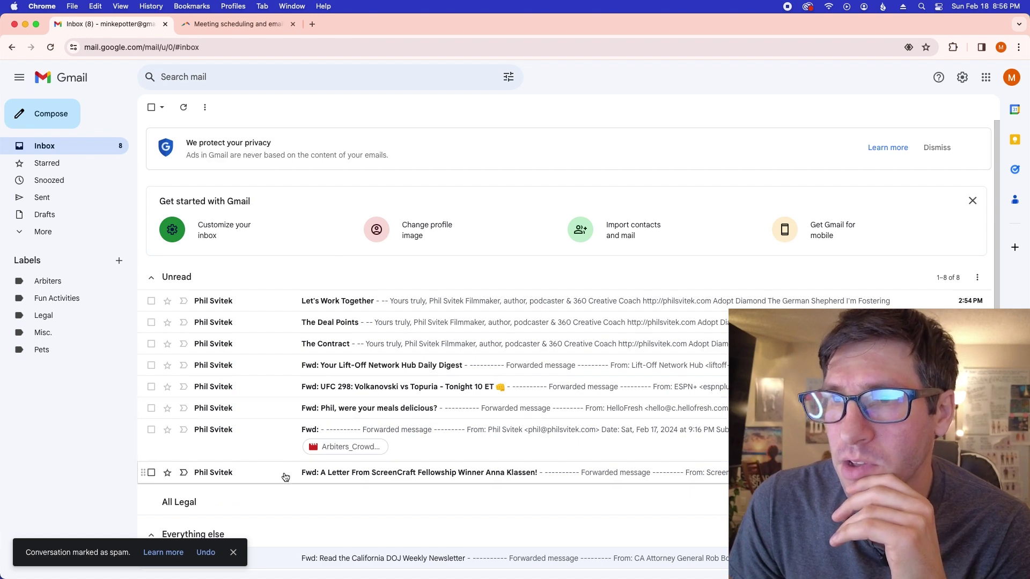
{"action": "left_click", "coordinate": [283, 473]}
{"action": "left_click", "coordinate": [205, 107]}
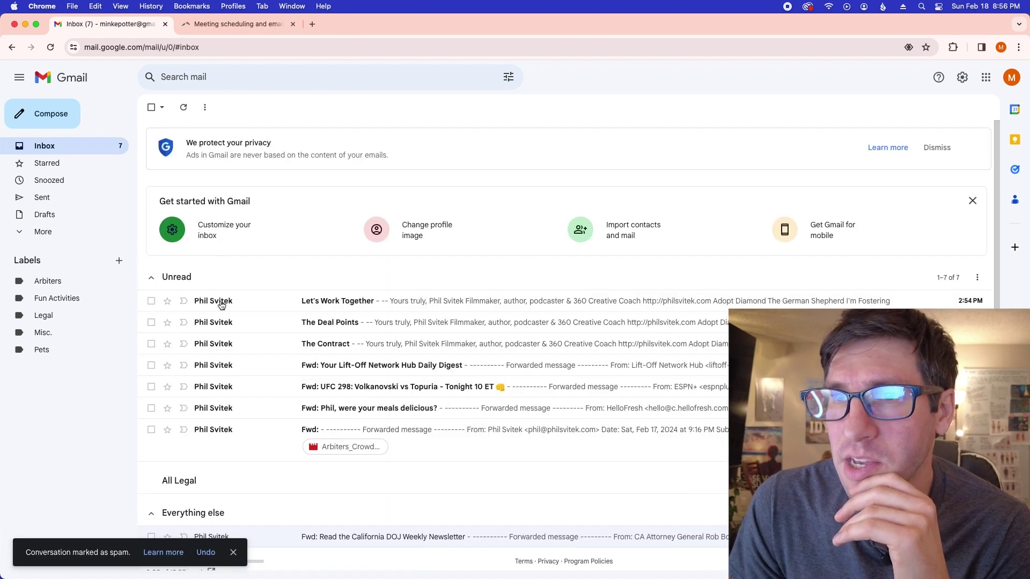
- Move the subjectless forwarded message with the Arbiters video attachment to the Misc. label
{"action": "left_click", "coordinate": [222, 432]}
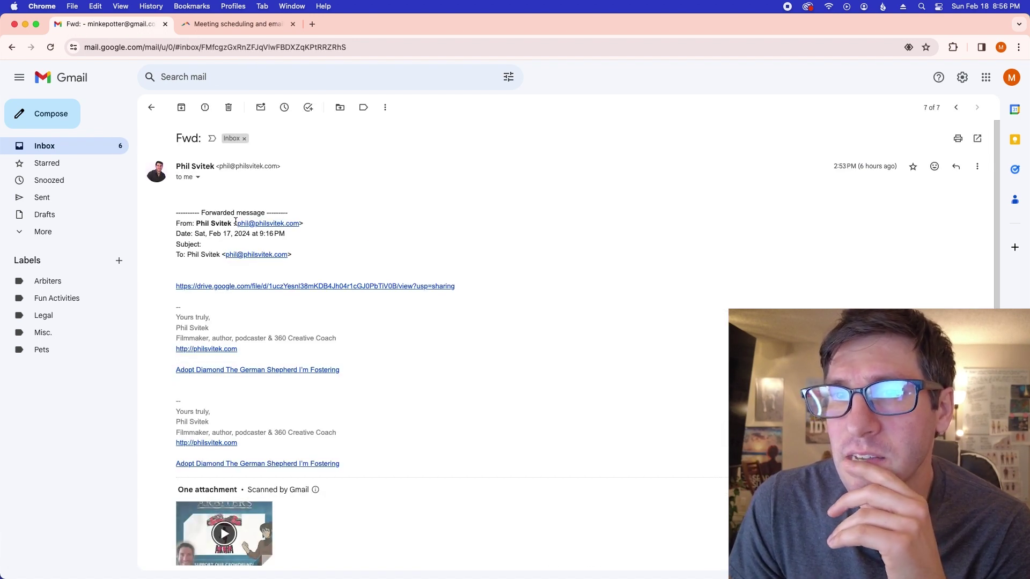
{"action": "left_click", "coordinate": [340, 110]}
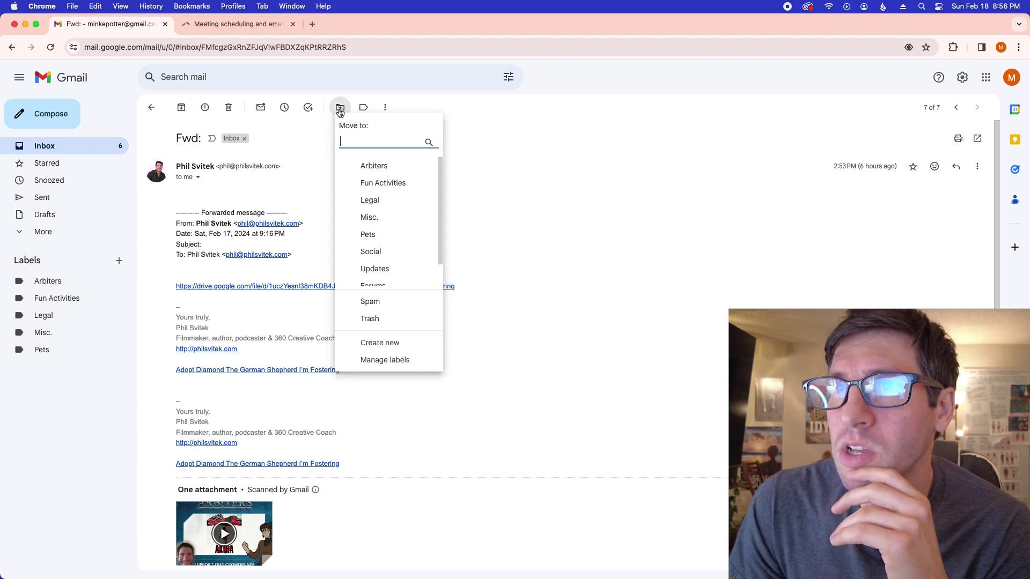
{"action": "left_click", "coordinate": [378, 219]}
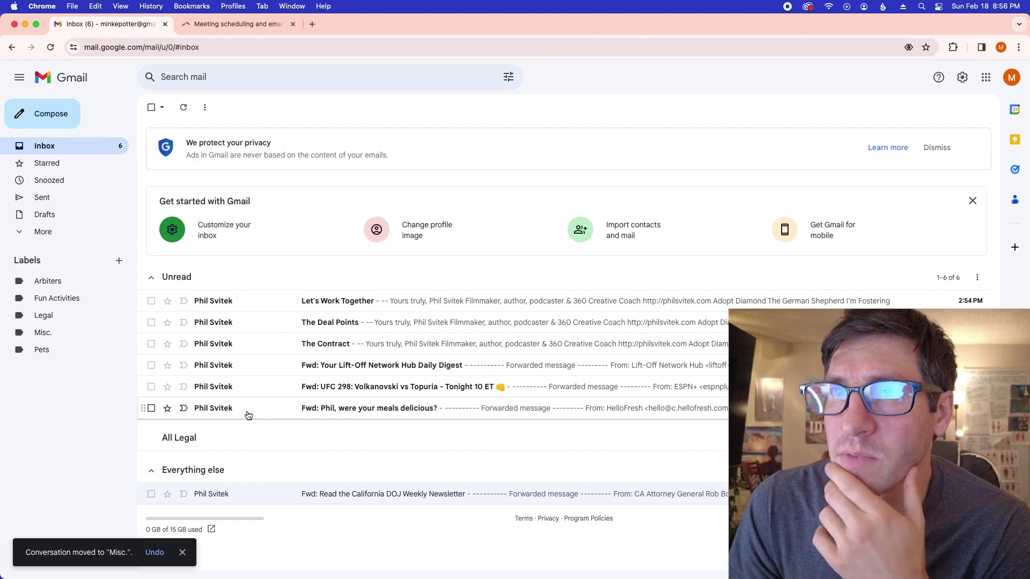
- Report the forwarded HelloFresh meals, UFC 298 and Lift-Off Network Hub Daily Digest messages as spam
{"action": "left_click", "coordinate": [248, 416]}
{"action": "left_click", "coordinate": [209, 110]}
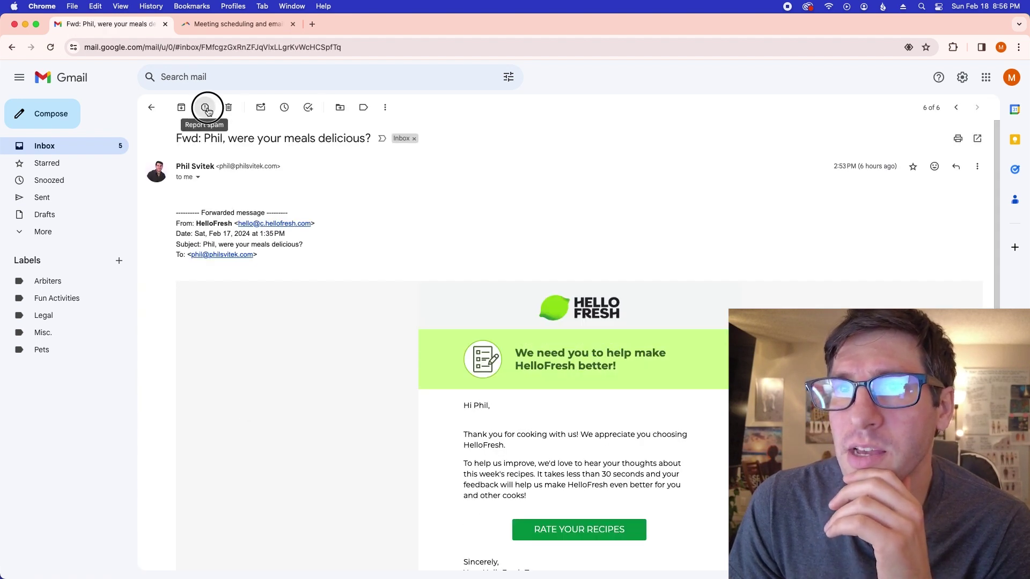
{"action": "left_click", "coordinate": [268, 382]}
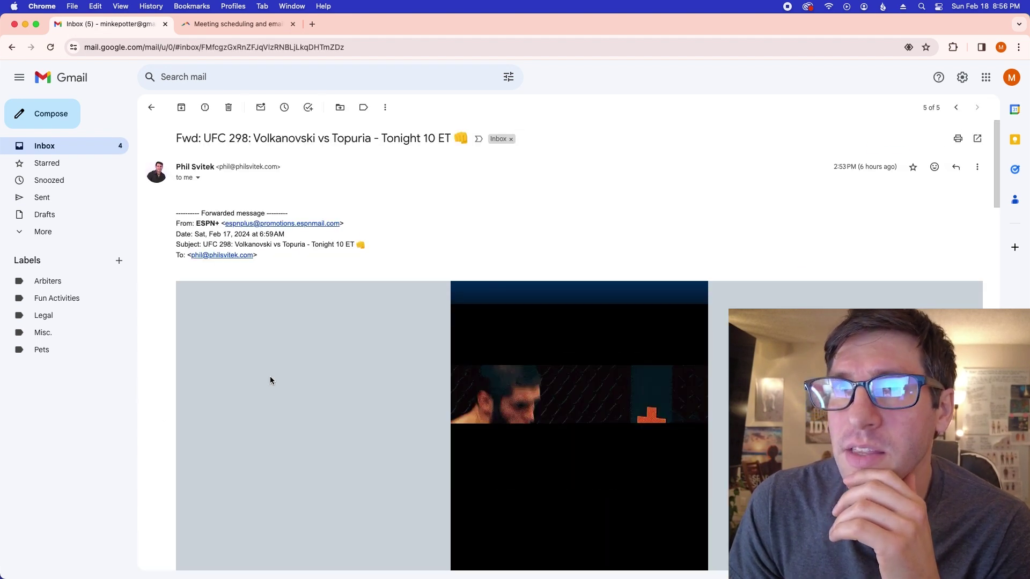
{"action": "left_click", "coordinate": [205, 110]}
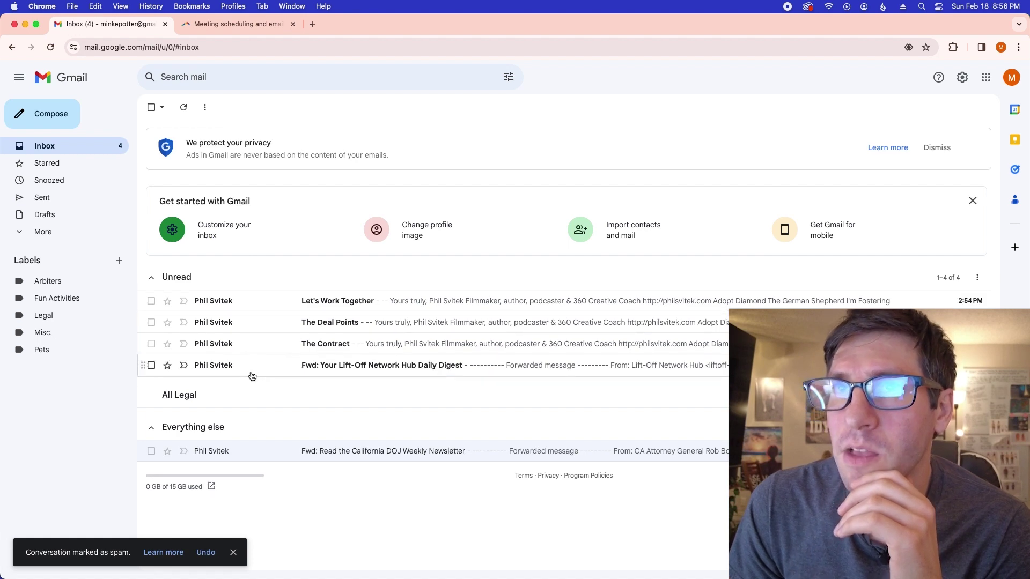
{"action": "left_click", "coordinate": [252, 376]}
{"action": "left_click", "coordinate": [205, 110]}
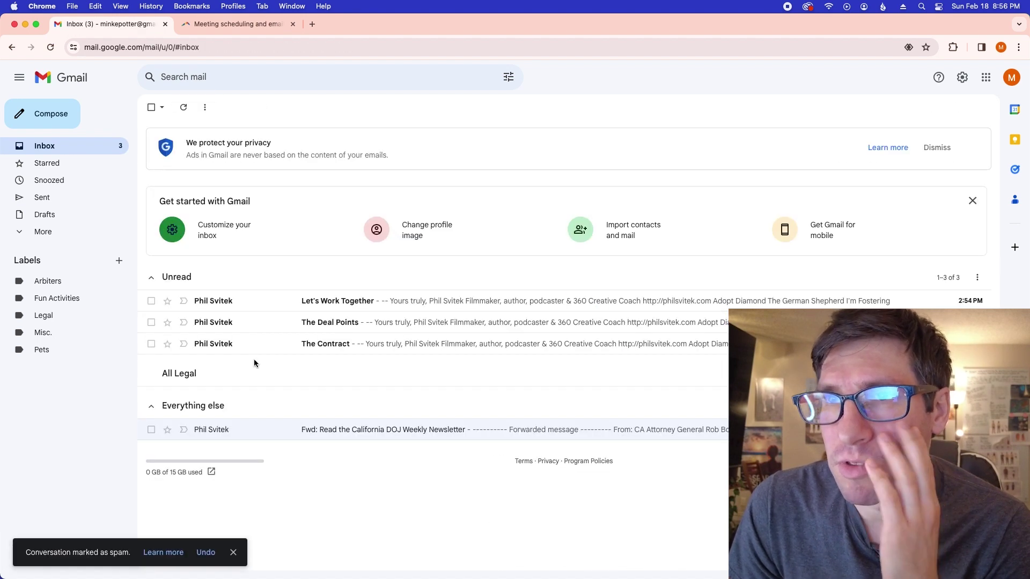
- Apply the Legal label to the "Let's Work Together" message and return to the inbox
{"action": "left_click", "coordinate": [295, 304]}
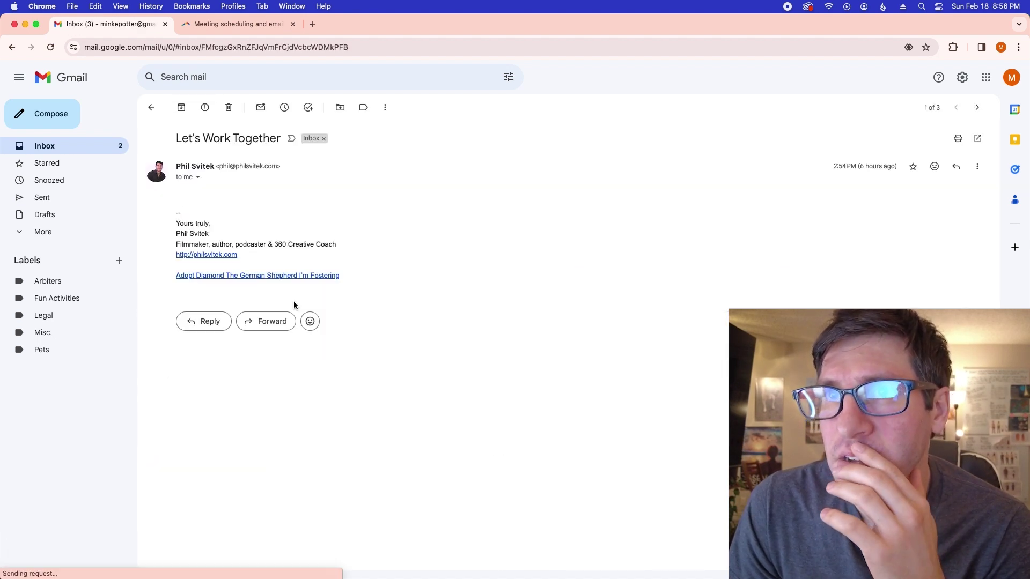
{"action": "left_click", "coordinate": [363, 107]}
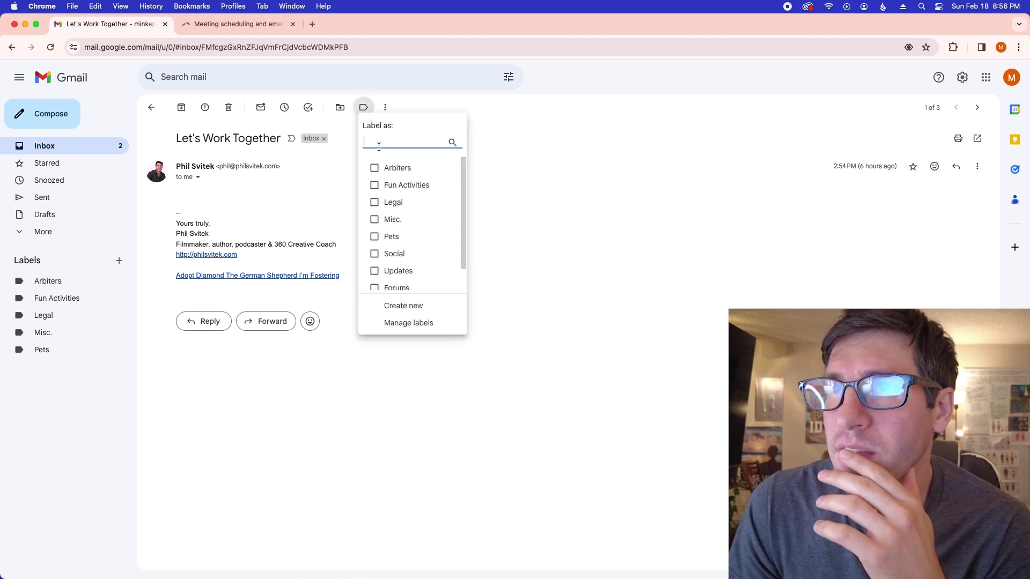
{"action": "left_click", "coordinate": [374, 203]}
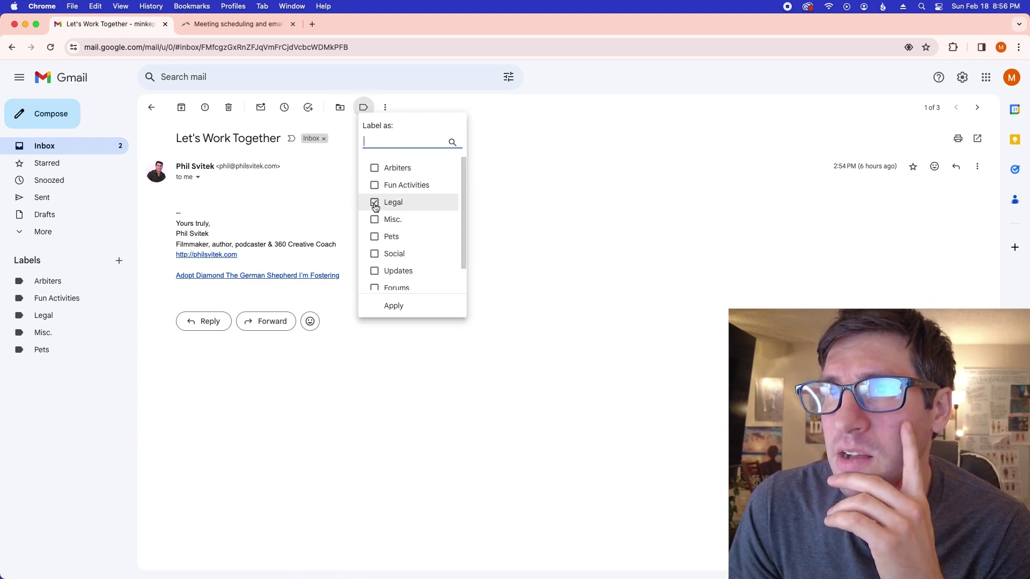
{"action": "left_click", "coordinate": [385, 305]}
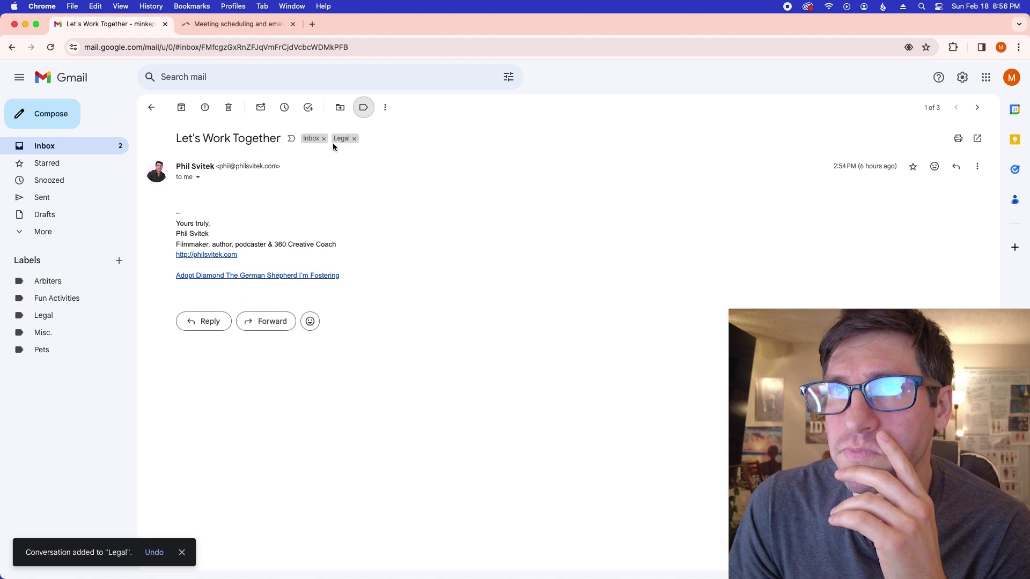
{"action": "left_click", "coordinate": [154, 109]}
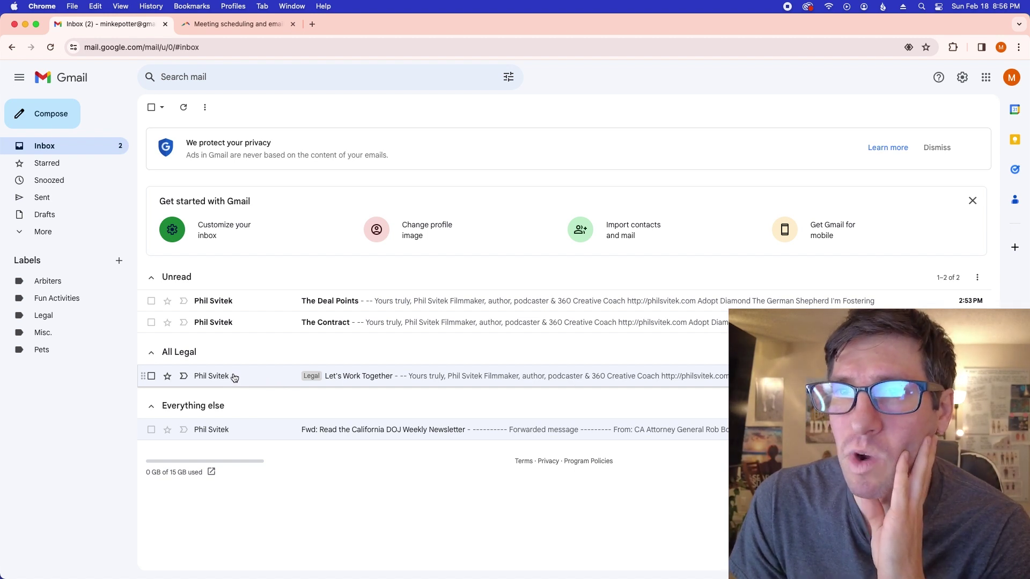
- Apply the Legal label to "The Deal Points" message and return to the inbox
{"action": "left_click", "coordinate": [280, 301]}
{"action": "left_click", "coordinate": [364, 107]}
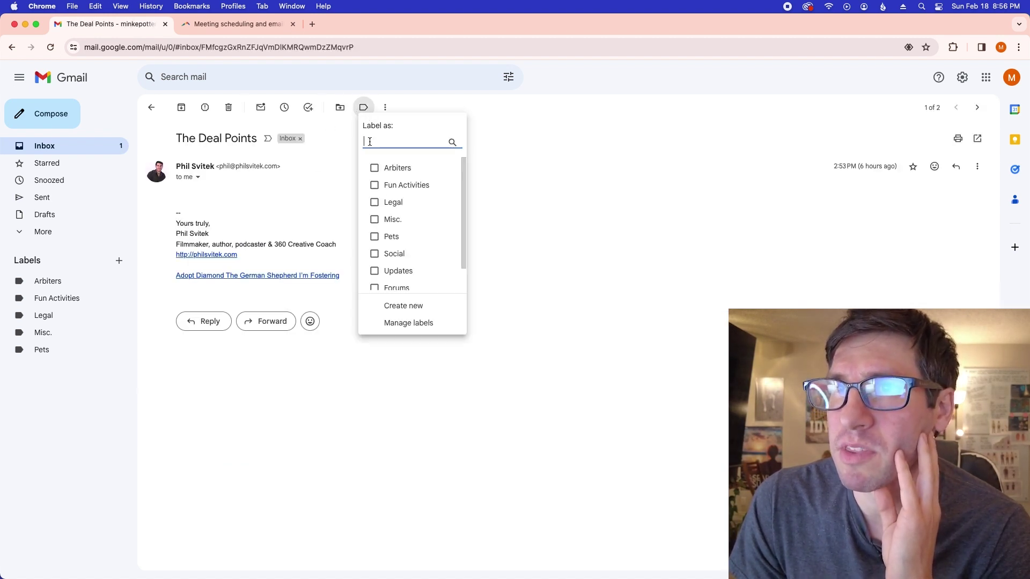
{"action": "left_click", "coordinate": [375, 204]}
{"action": "left_click", "coordinate": [393, 305]}
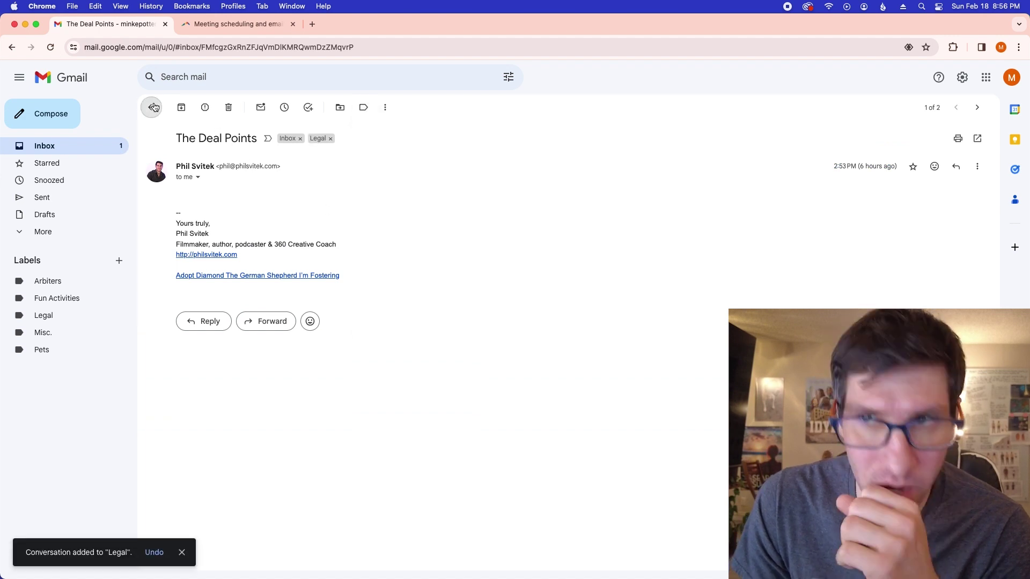
{"action": "left_click", "coordinate": [151, 108]}
- Apply the Legal label to "The Contract" message and return to the inbox
{"action": "left_click", "coordinate": [248, 302]}
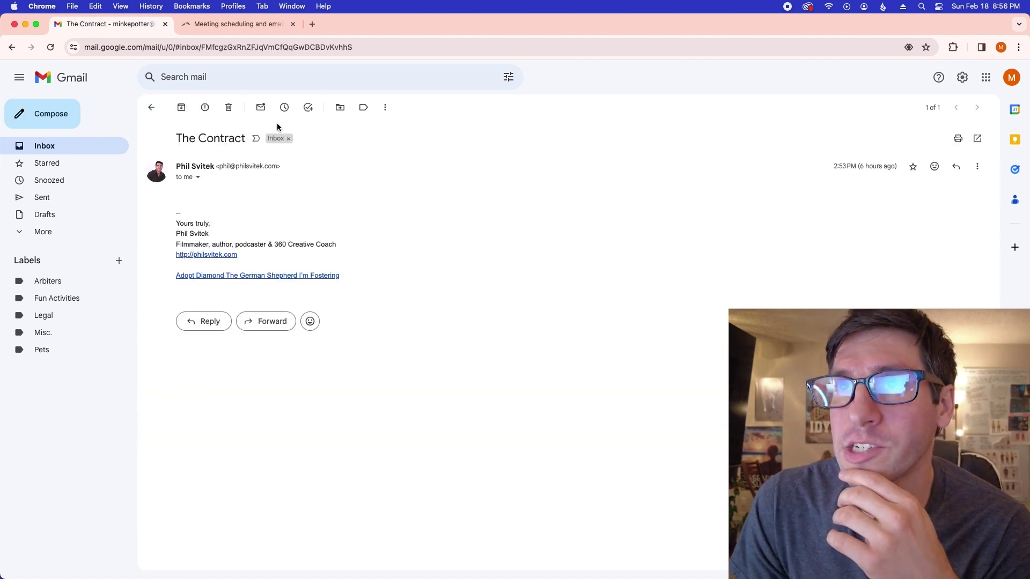
{"action": "left_click", "coordinate": [363, 107]}
{"action": "left_click", "coordinate": [375, 202]}
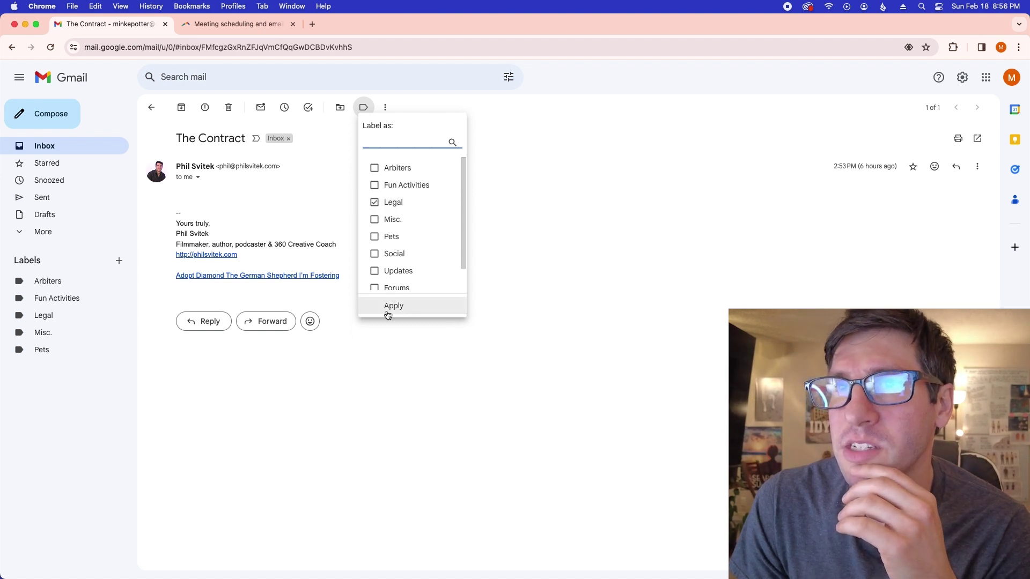
{"action": "left_click", "coordinate": [391, 306]}
{"action": "left_click", "coordinate": [151, 108]}
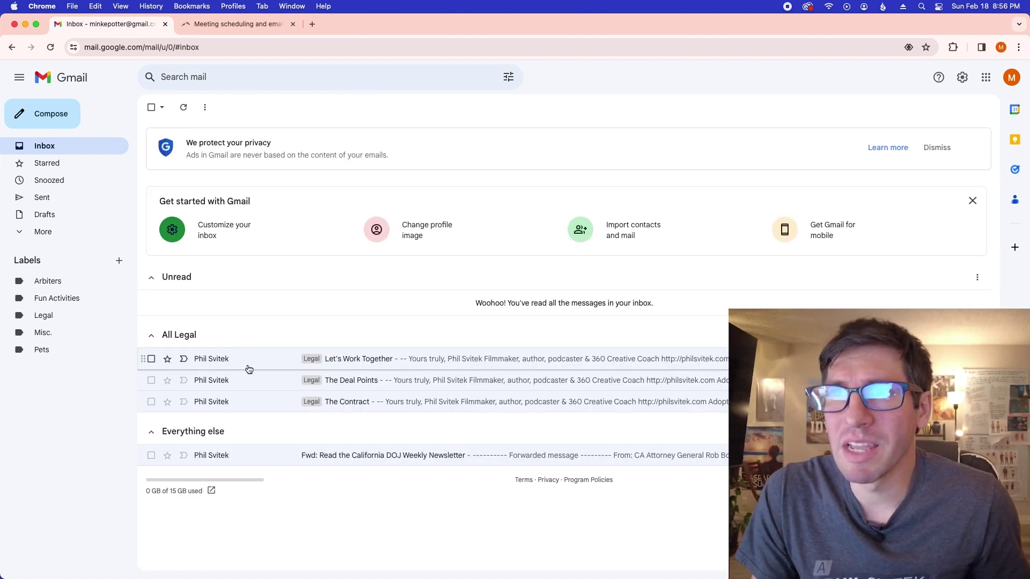
- Reply to "The Contract" message with "Here's the signed contract." and send it
{"action": "left_click", "coordinate": [266, 407]}
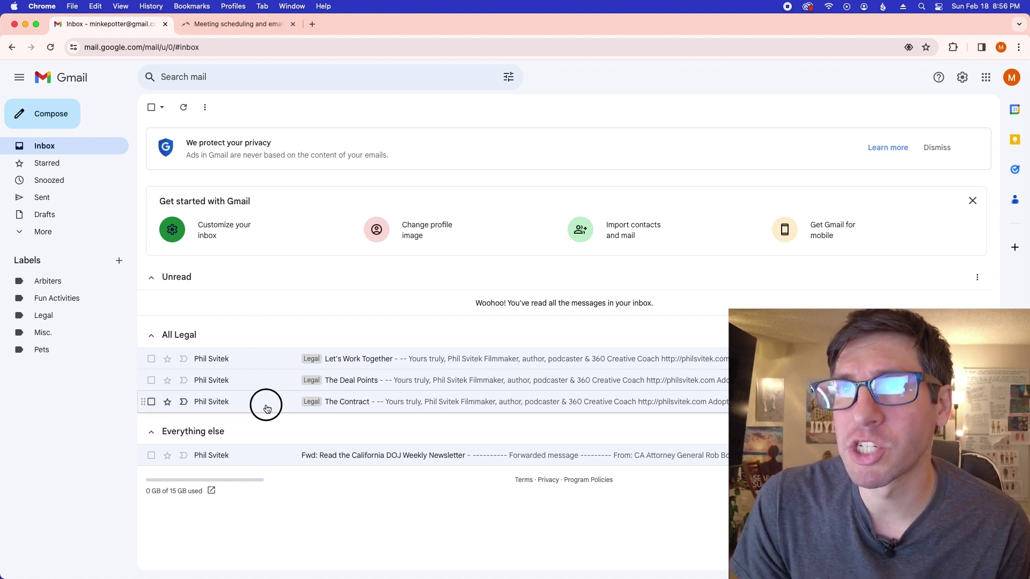
{"action": "left_click", "coordinate": [212, 321]}
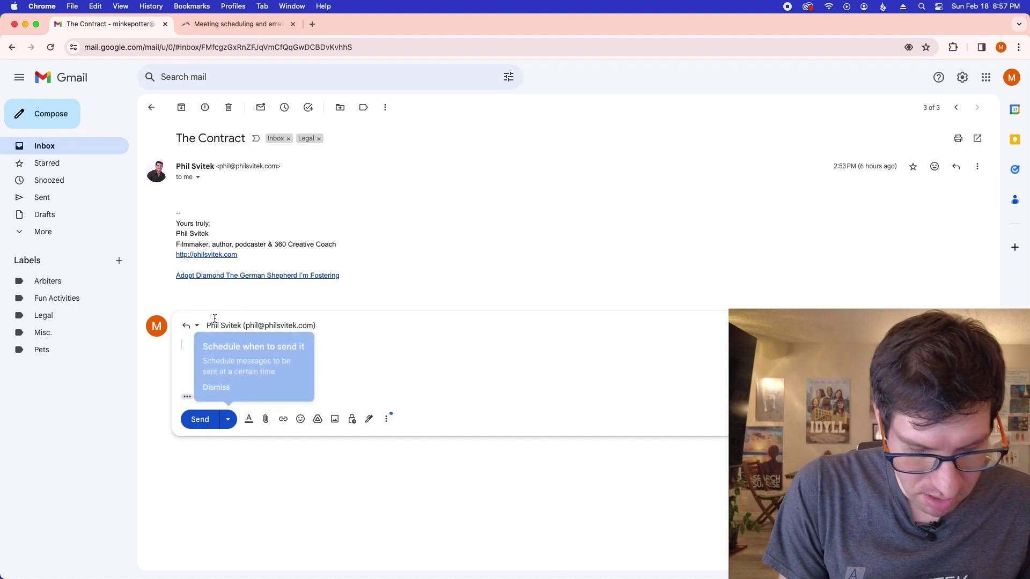
{"action": "type", "text": "Here"}
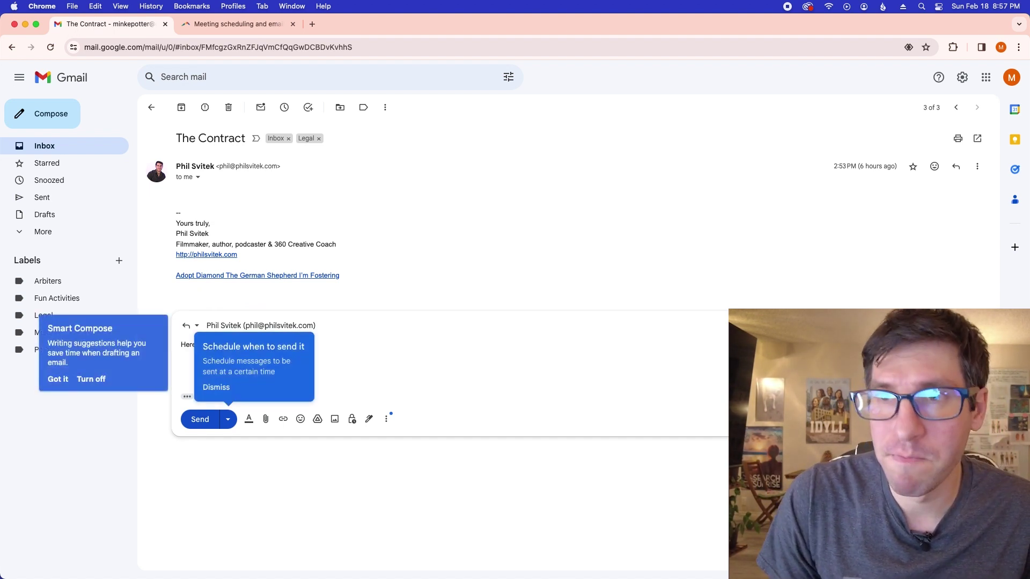
{"action": "left_click", "coordinate": [216, 387]}
{"action": "type", "text": "'s the signed contrack"}
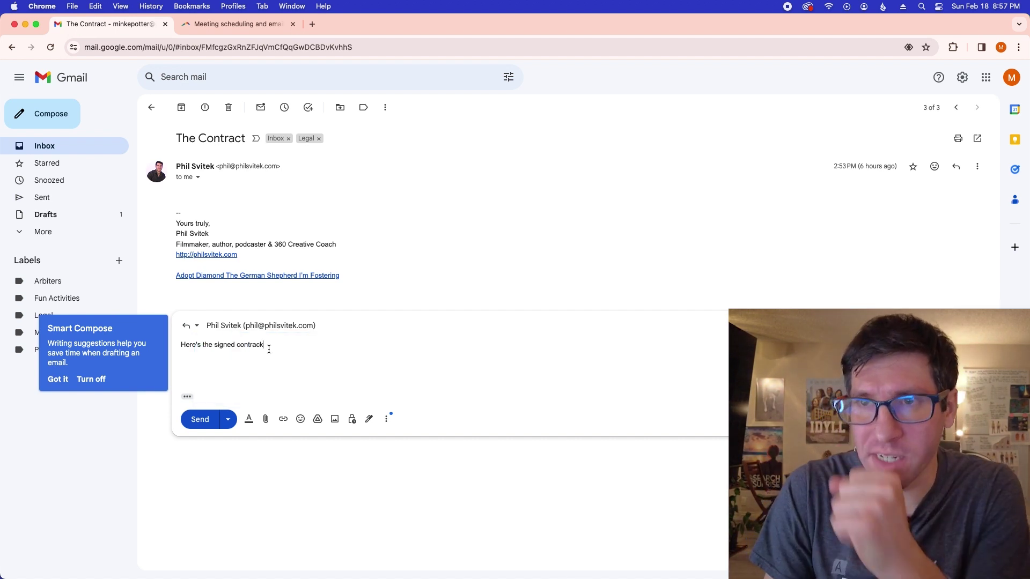
{"action": "key", "text": "BackSpace"}
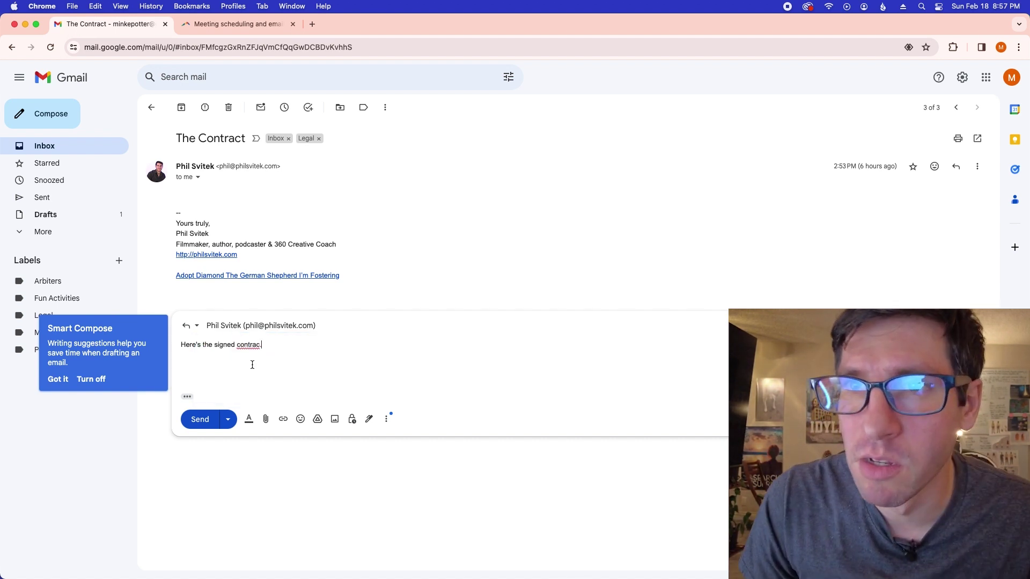
{"action": "type", "text": "t."}
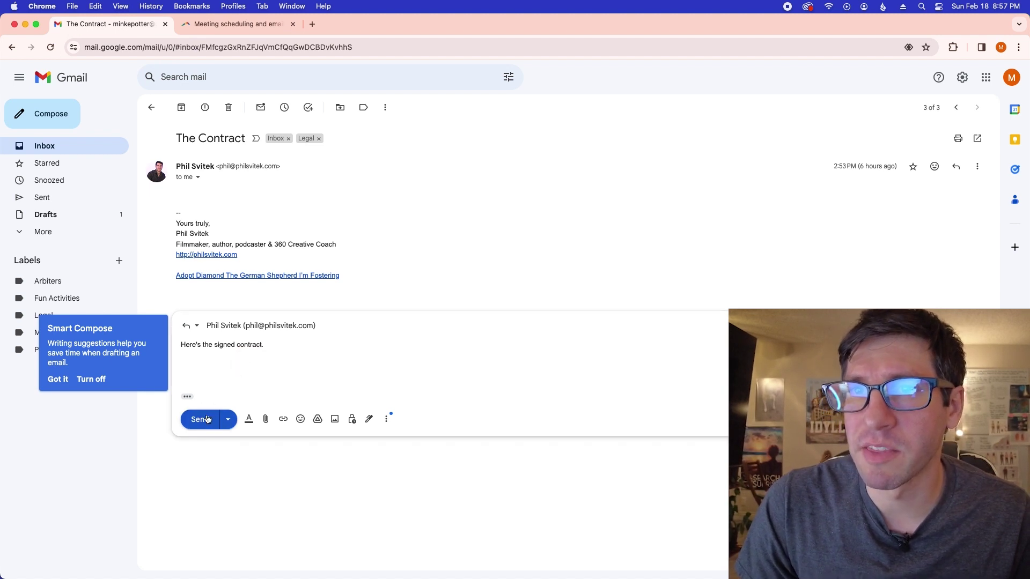
{"action": "left_click", "coordinate": [207, 419]}
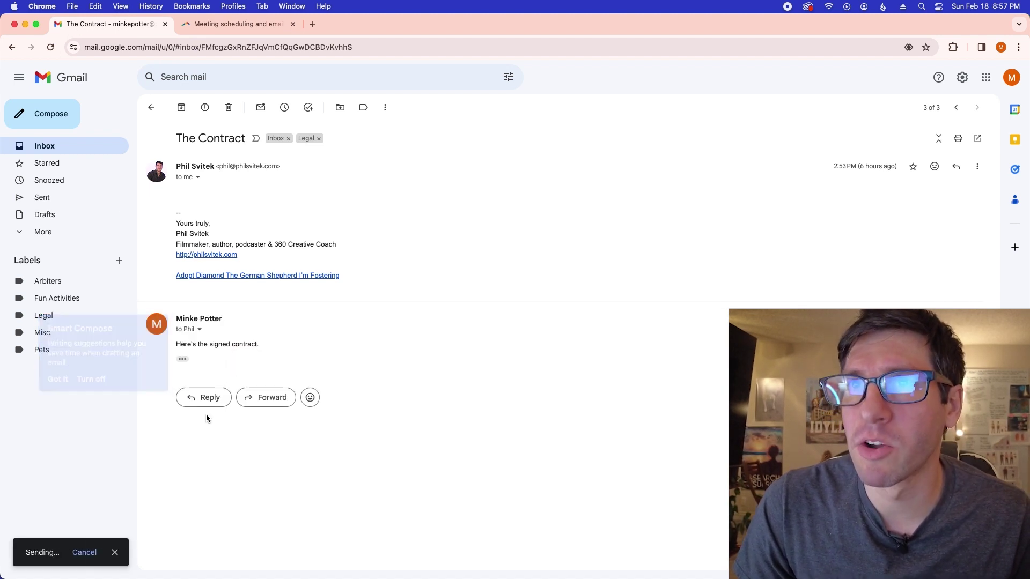
- Remove the Inbox label from "The Contract" conversation, then refresh the inbox and reopen the conversation to check its labels
{"action": "left_click", "coordinate": [289, 139]}
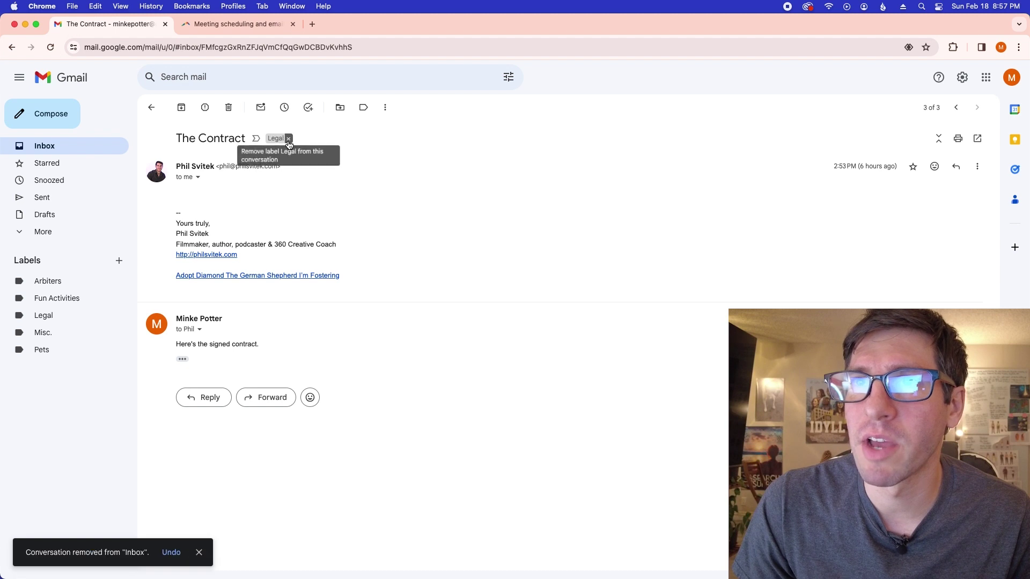
{"action": "left_click", "coordinate": [152, 107]}
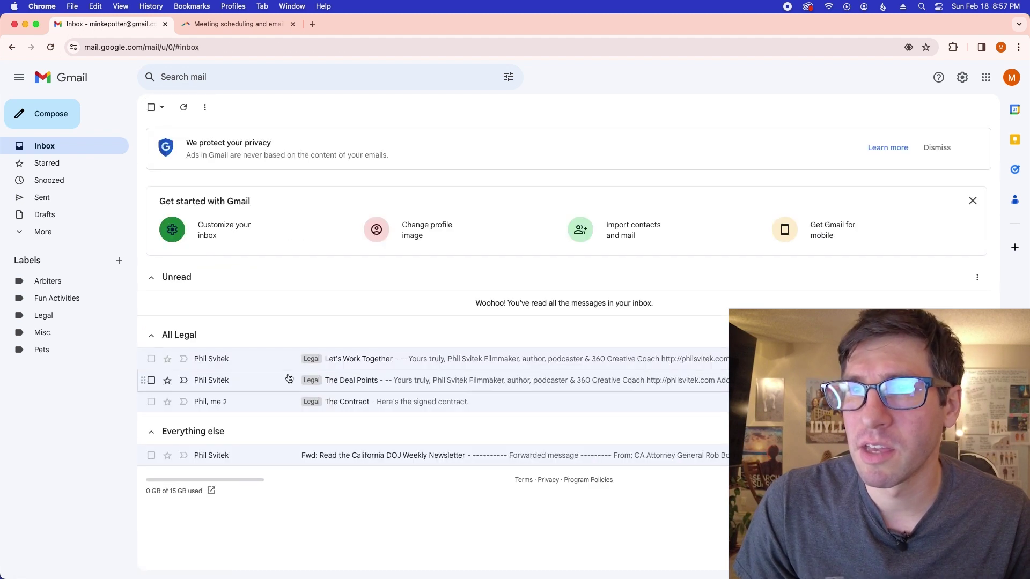
{"action": "left_click", "coordinate": [183, 110]}
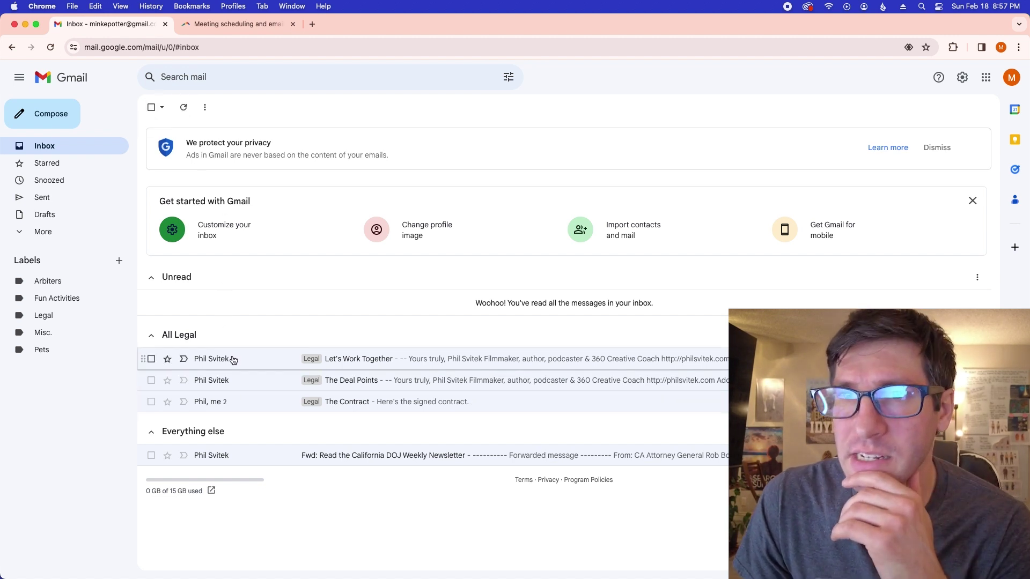
{"action": "left_click", "coordinate": [244, 406]}
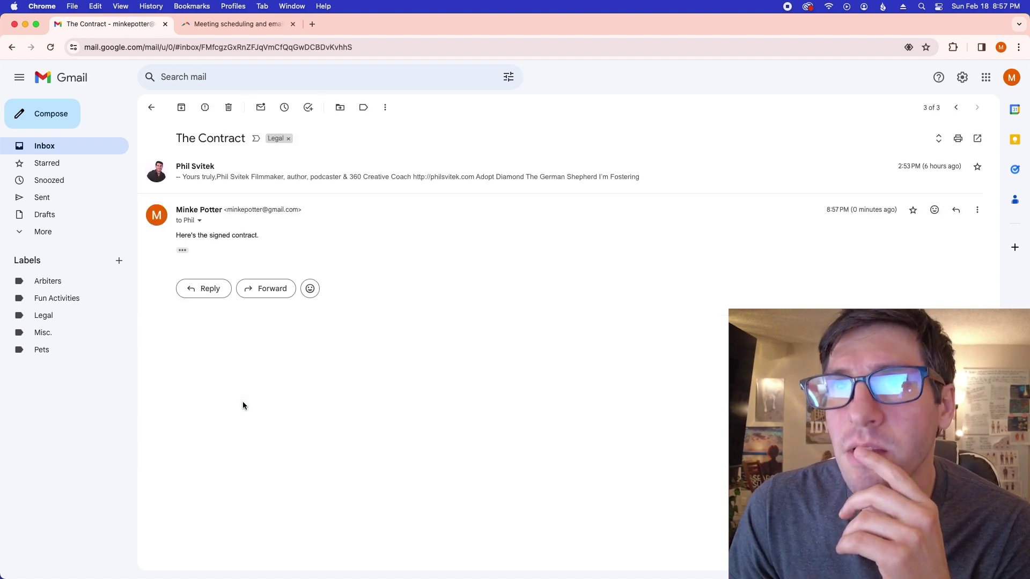
{"action": "left_click", "coordinate": [152, 109]}
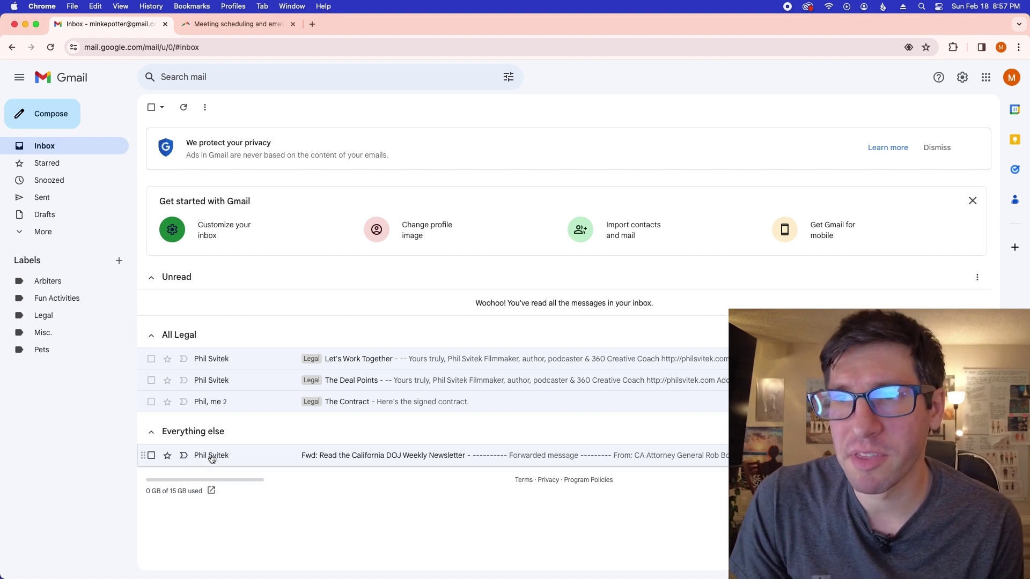
- Switch to the Boomerang for Gmail website and install its Chrome extension from the Chrome Web Store
{"action": "mouse_move", "coordinate": [212, 457]}
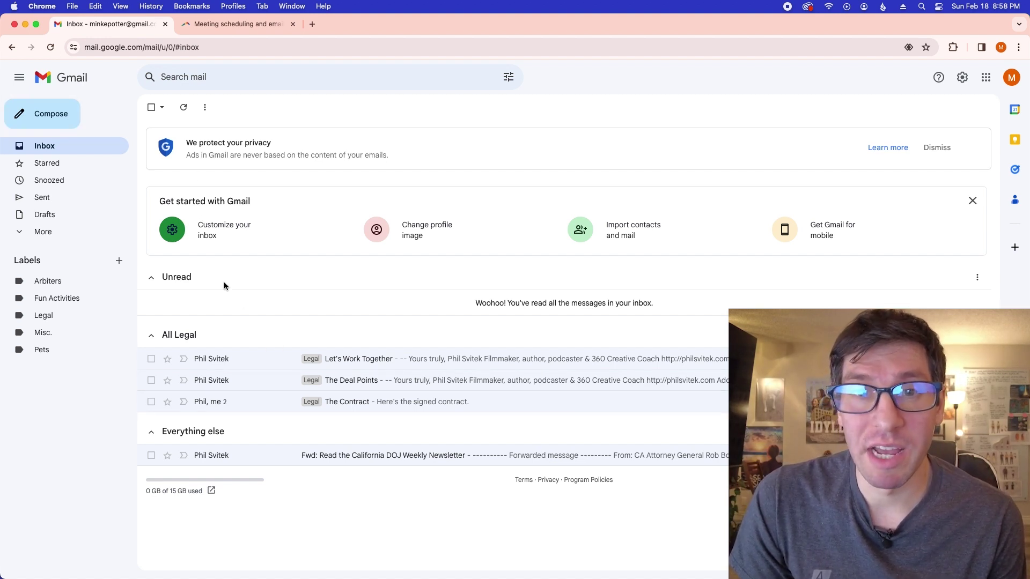
{"action": "left_click", "coordinate": [222, 33]}
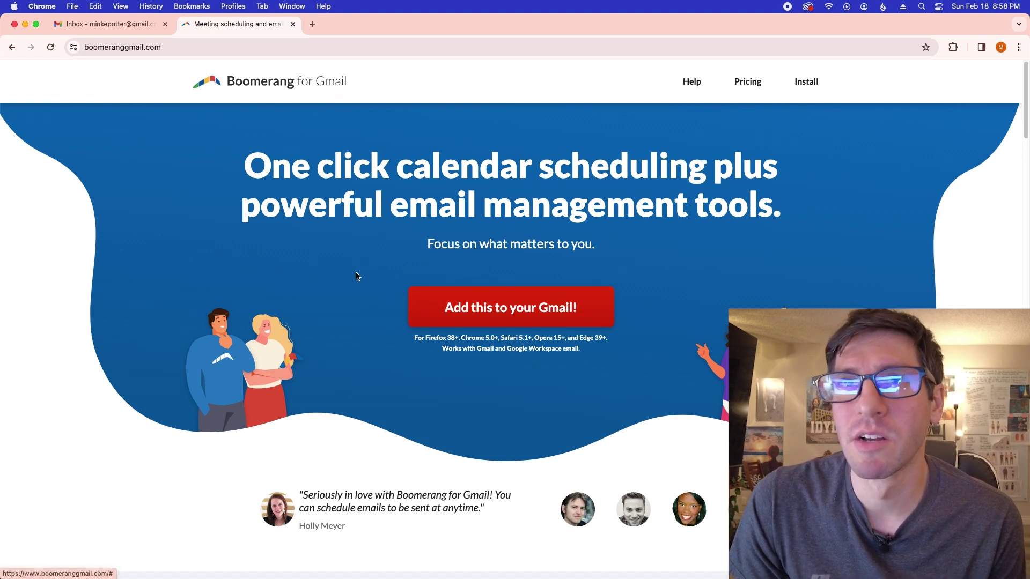
{"action": "left_click", "coordinate": [463, 317]}
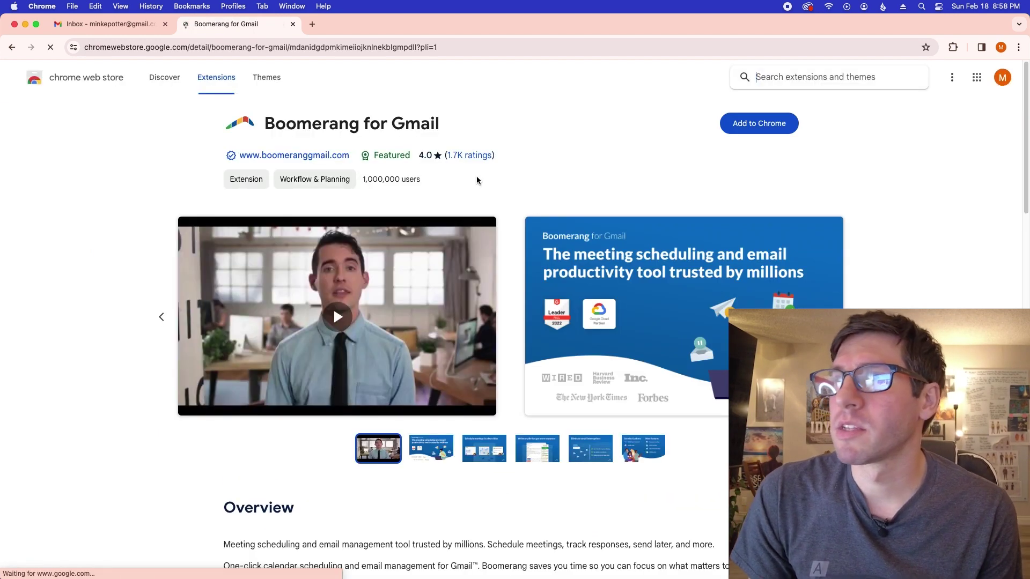
{"action": "left_click", "coordinate": [744, 131]}
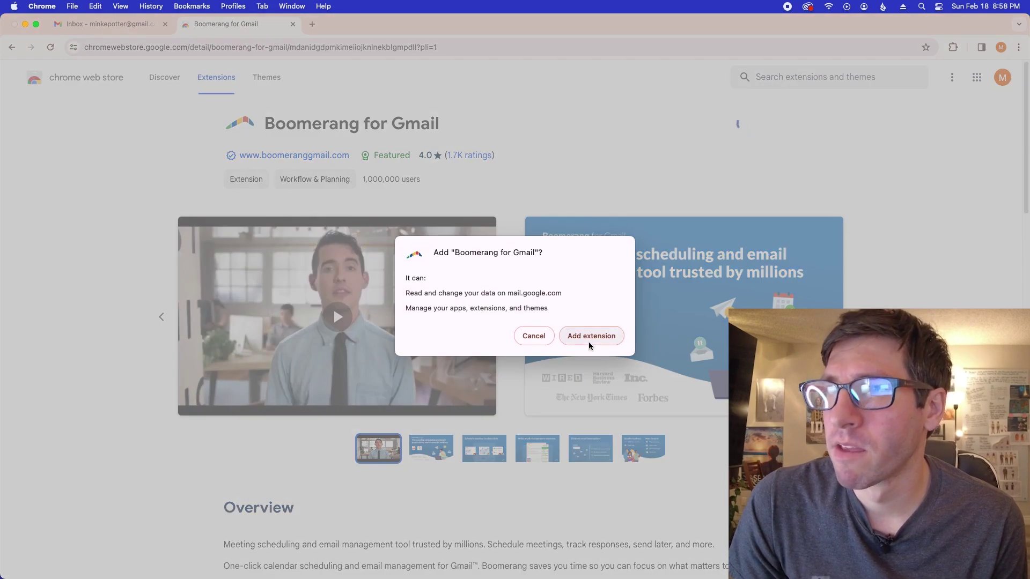
{"action": "left_click", "coordinate": [590, 338]}
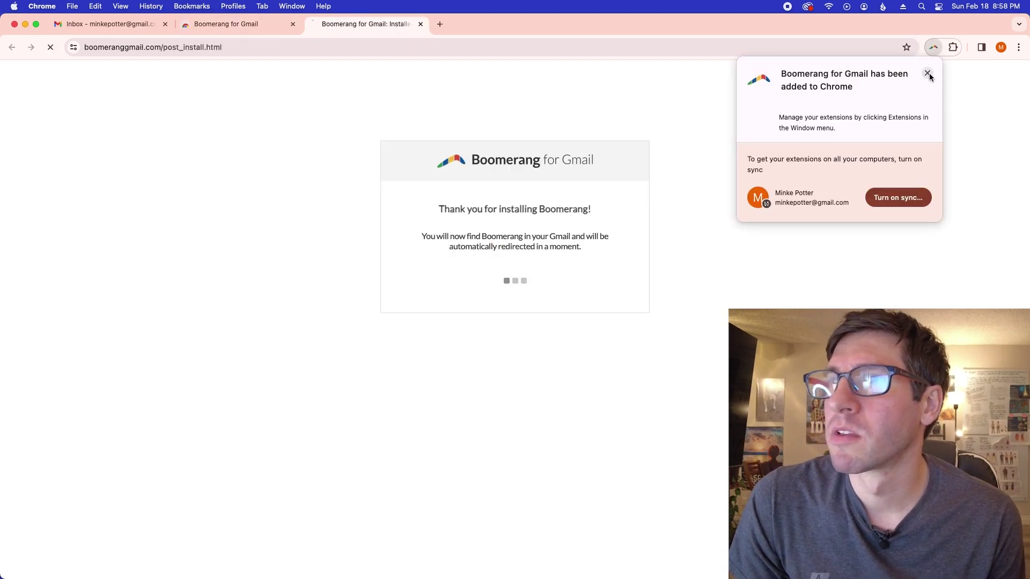
{"action": "left_click", "coordinate": [928, 75]}
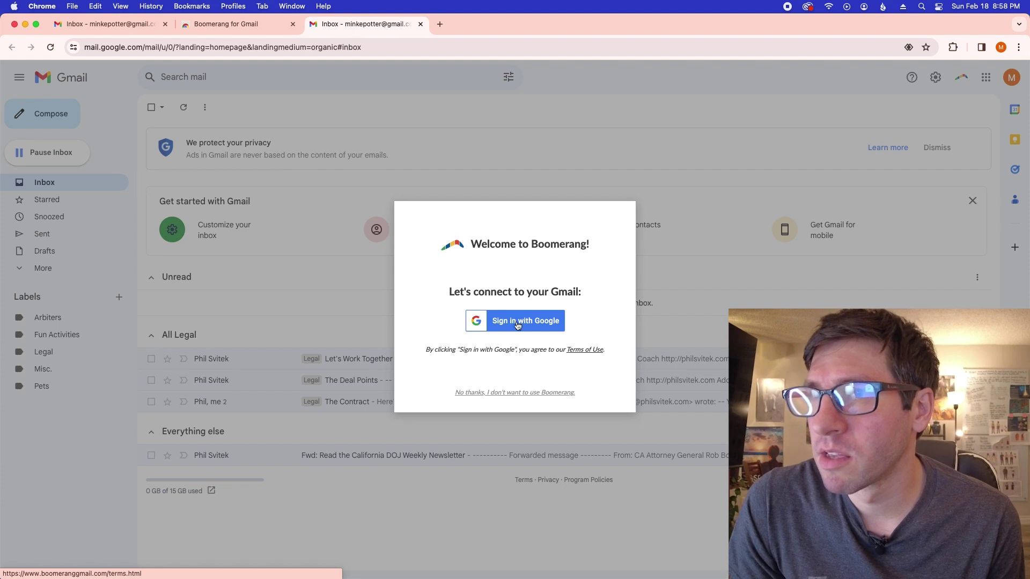
- Connect Boomerang to the Gmail account by signing in with Google and allowing the requested access
{"action": "left_click", "coordinate": [518, 322]}
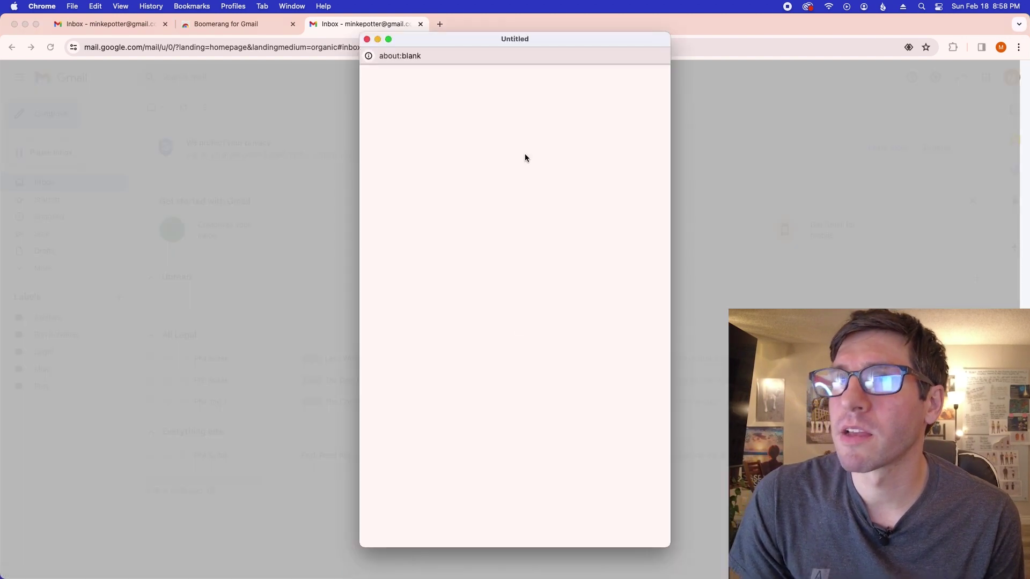
{"action": "left_click", "coordinate": [412, 277]}
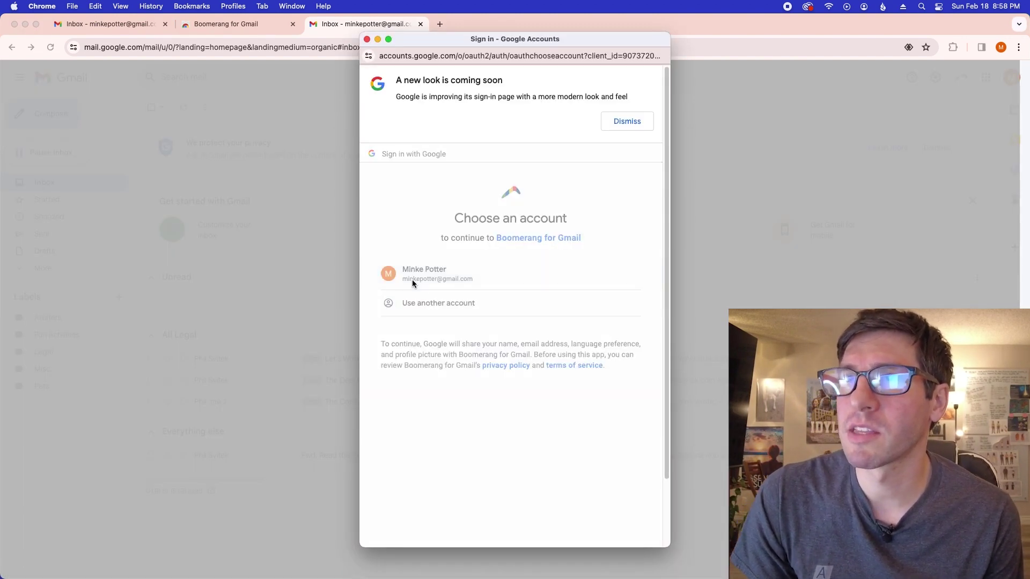
{"action": "left_click", "coordinate": [553, 256]}
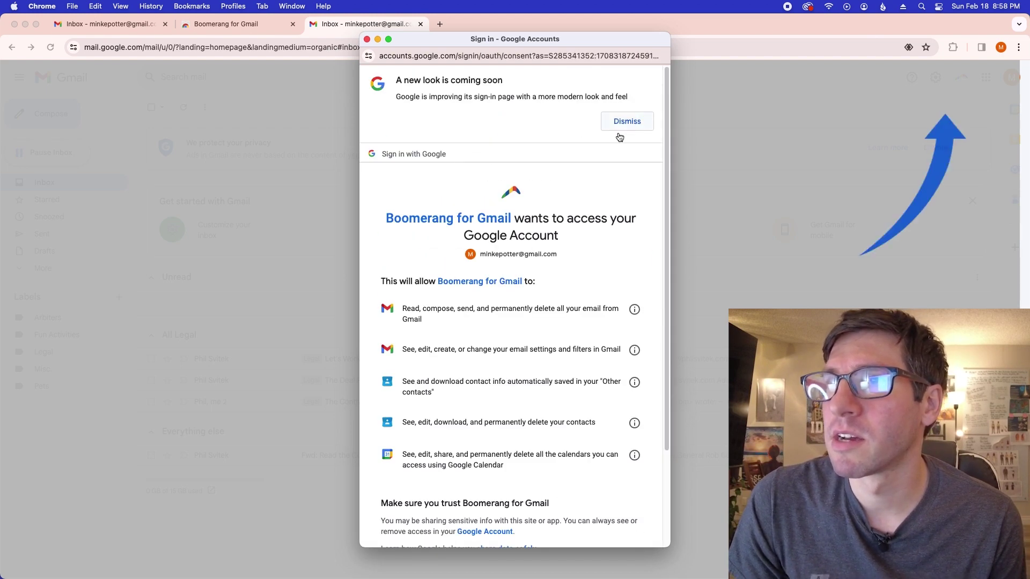
{"action": "scroll", "coordinate": [658, 276], "scroll_direction": "down", "scroll_amount": 5}
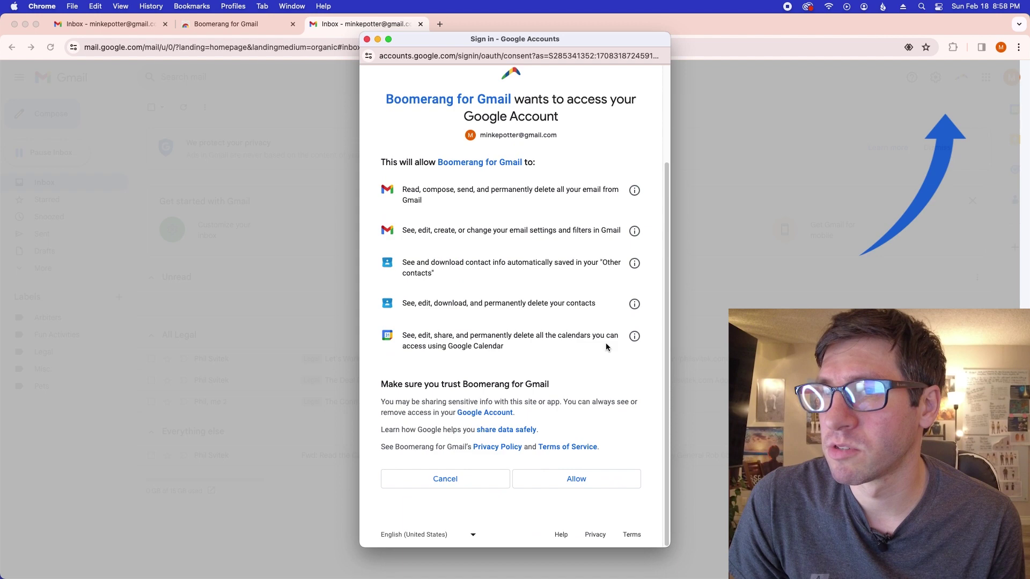
{"action": "left_click", "coordinate": [572, 479]}
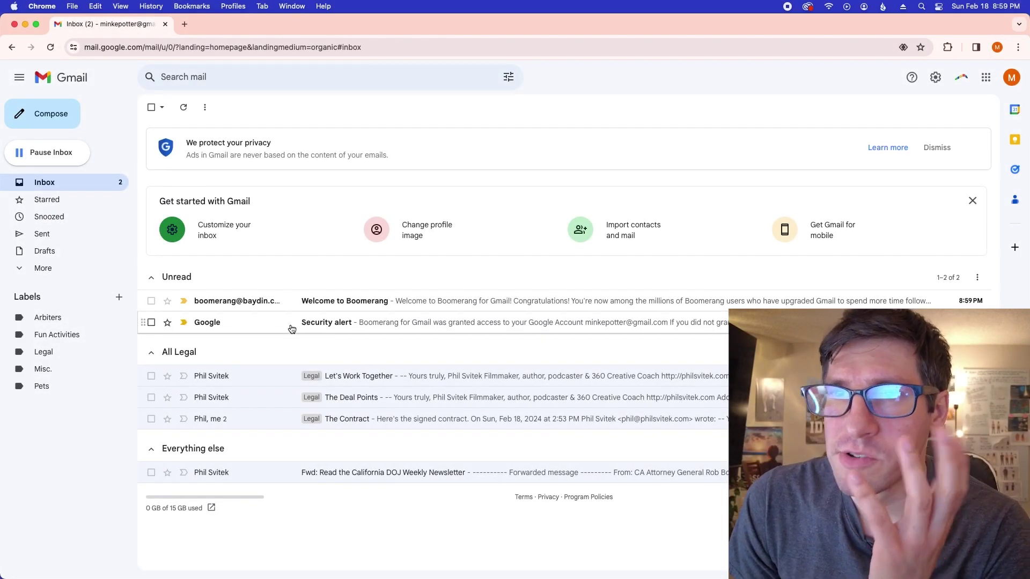
- Move Google's "Security alert" message to the Misc. label
{"action": "left_click", "coordinate": [291, 326]}
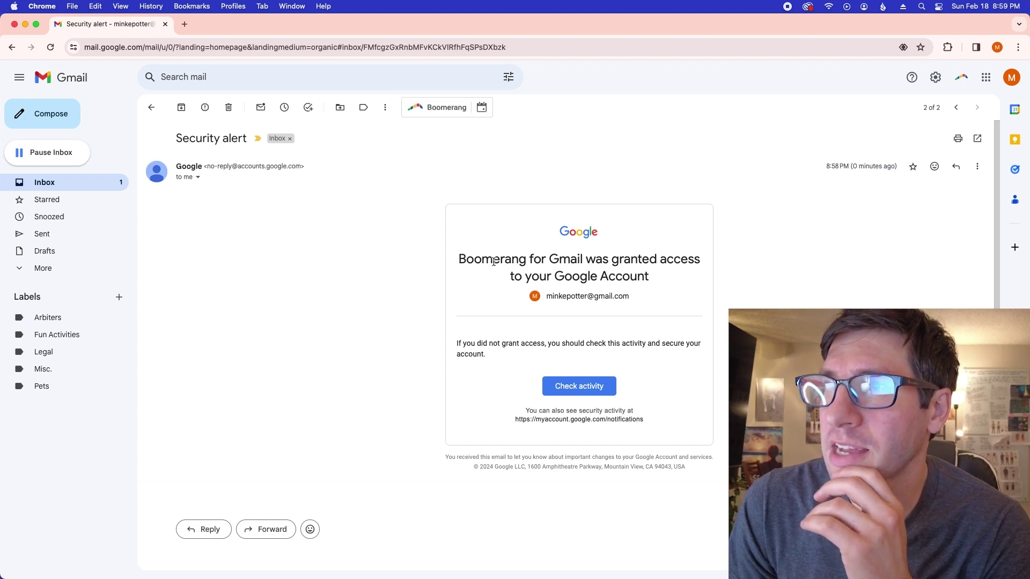
{"action": "left_click", "coordinate": [340, 107]}
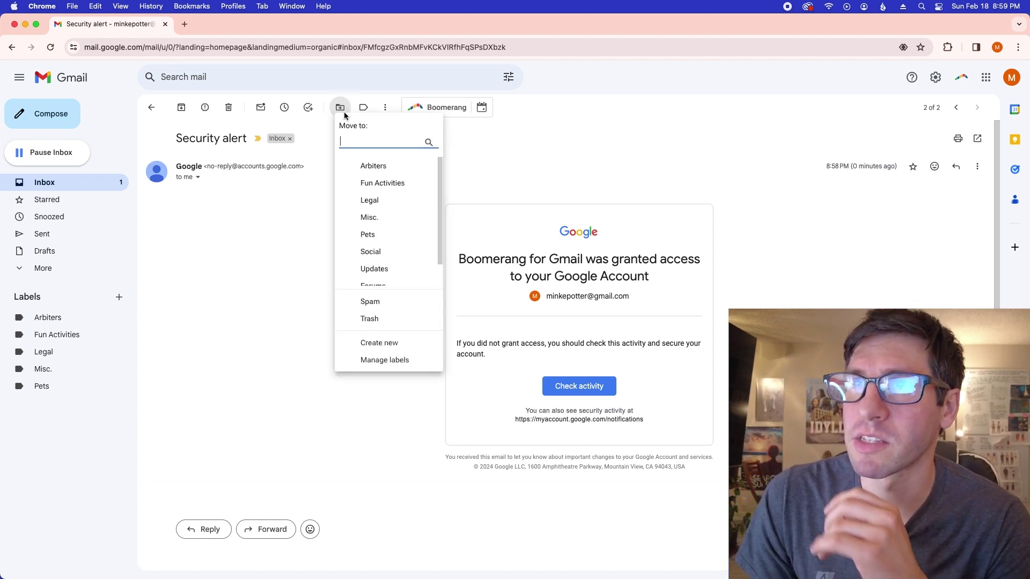
{"action": "left_click", "coordinate": [370, 220]}
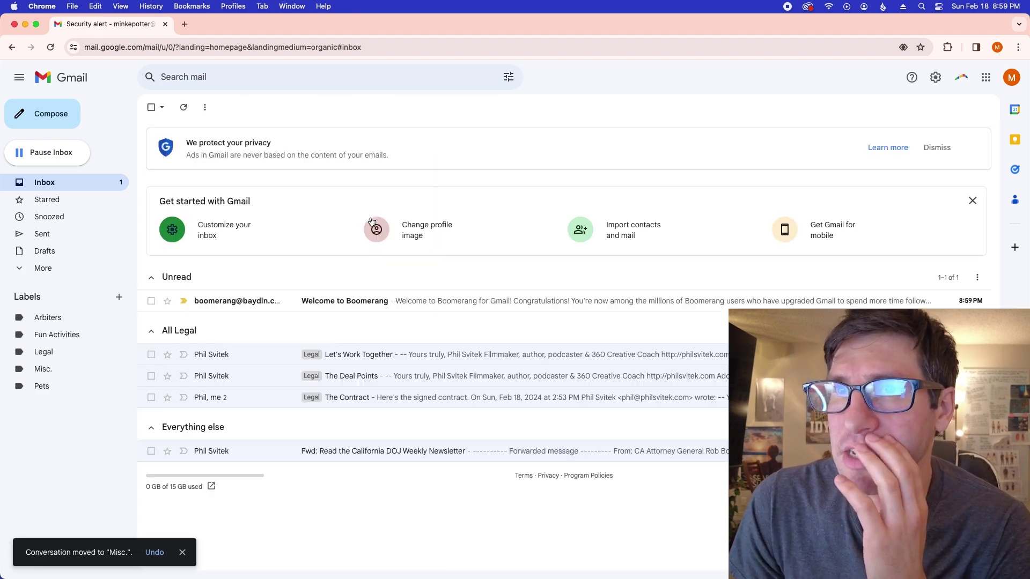
- Move the "Welcome to Boomerang" message to the Misc. label
{"action": "left_click", "coordinate": [332, 301]}
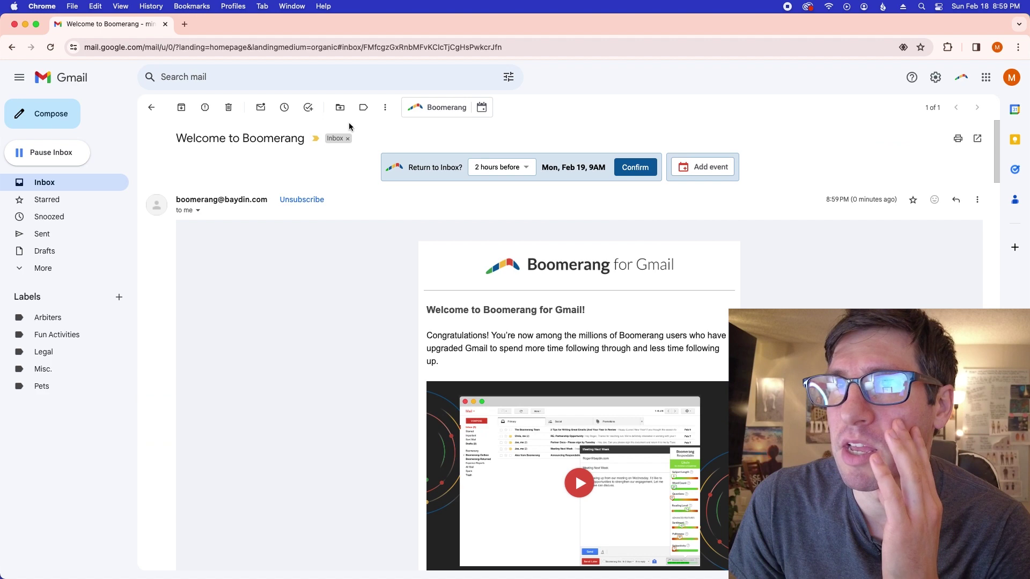
{"action": "left_click", "coordinate": [340, 107]}
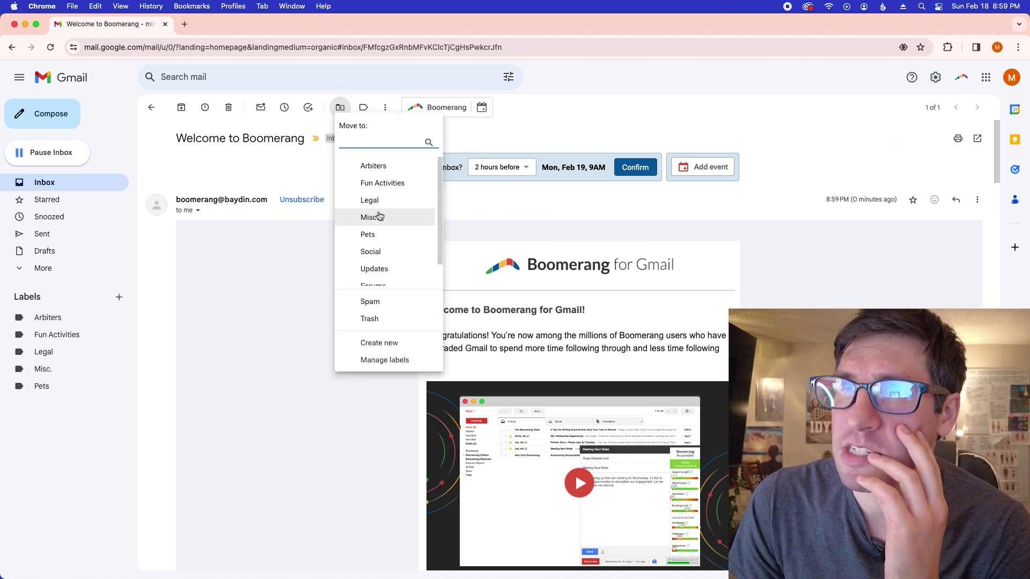
{"action": "left_click", "coordinate": [382, 218]}
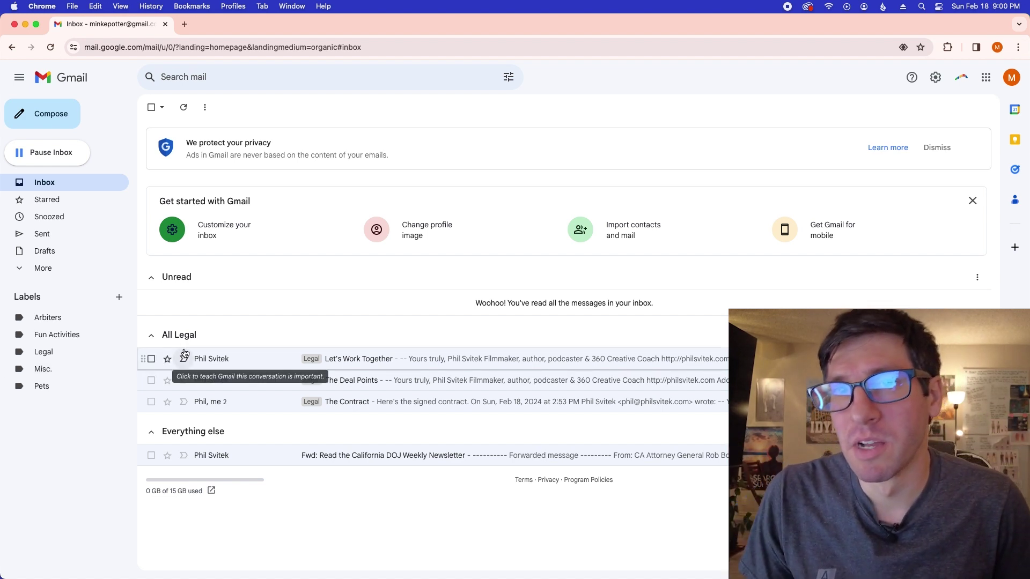
- Open the "Welcome to Boomerang" message from the Misc. label
{"action": "left_click", "coordinate": [277, 334]}
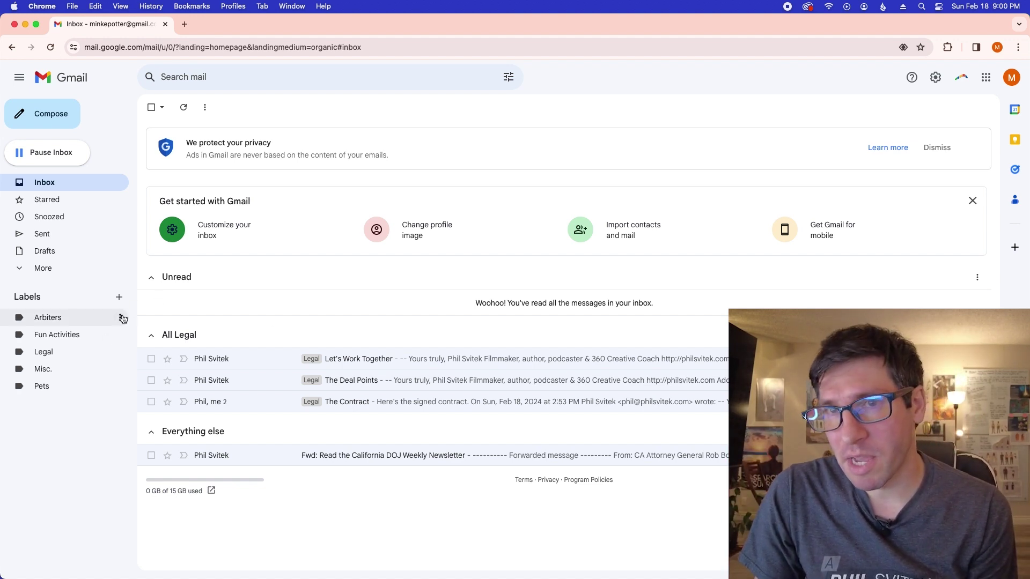
{"action": "left_click", "coordinate": [56, 370]}
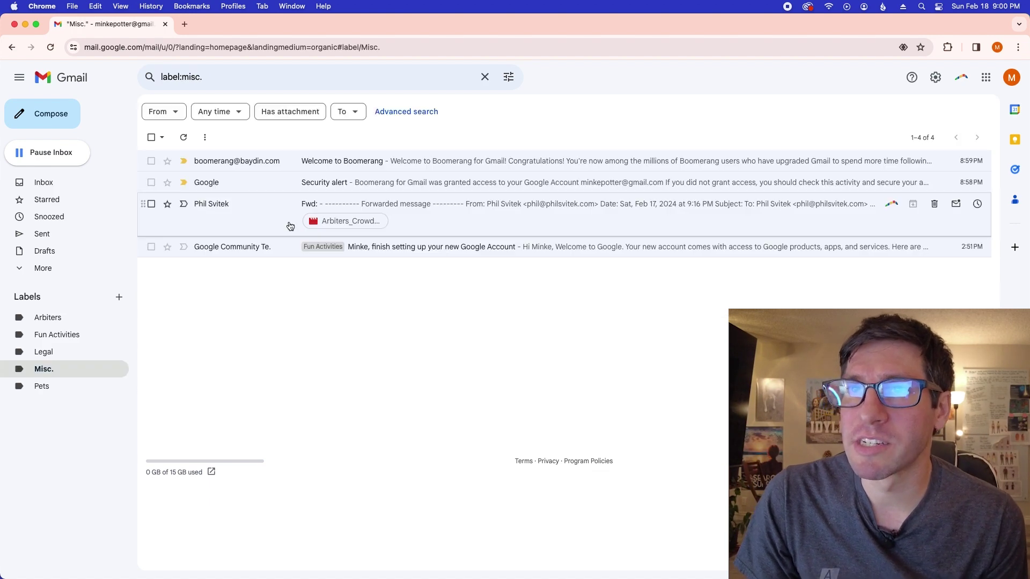
{"action": "left_click", "coordinate": [231, 162]}
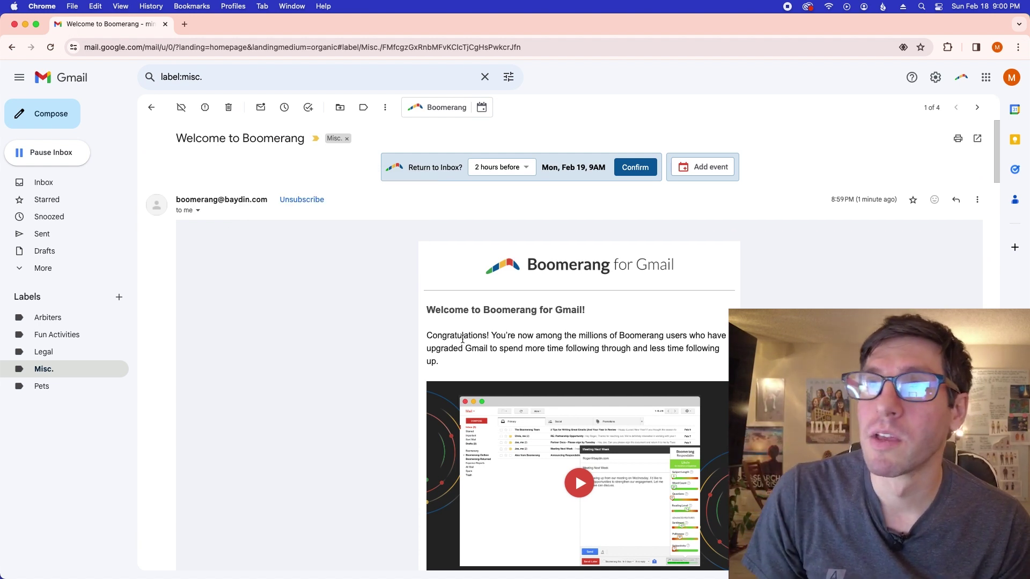
- Choose June 1, 2024 as the Boomerang return date for the "Welcome to Boomerang" message
{"action": "left_click", "coordinate": [439, 109]}
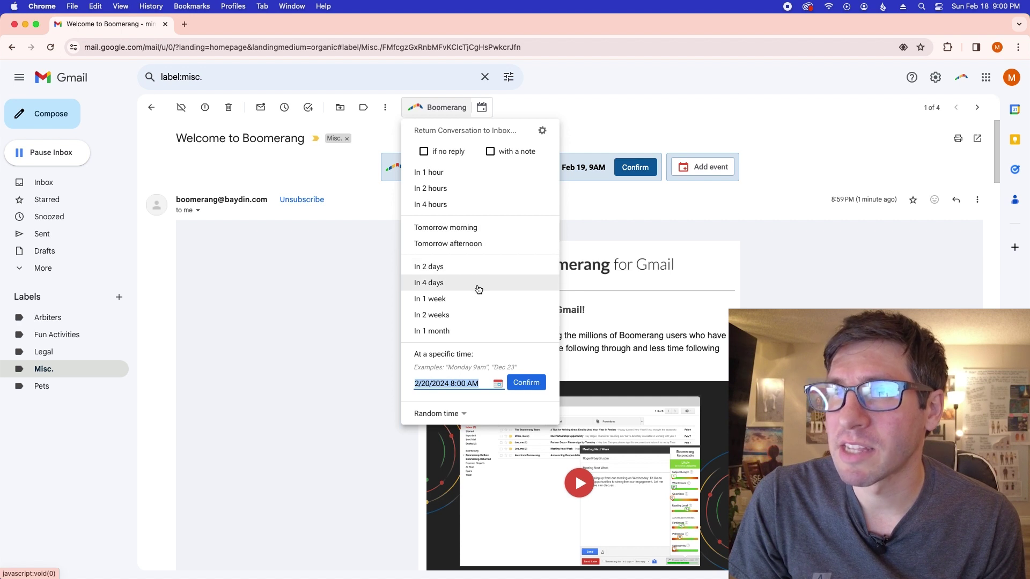
{"action": "left_click", "coordinate": [498, 383]}
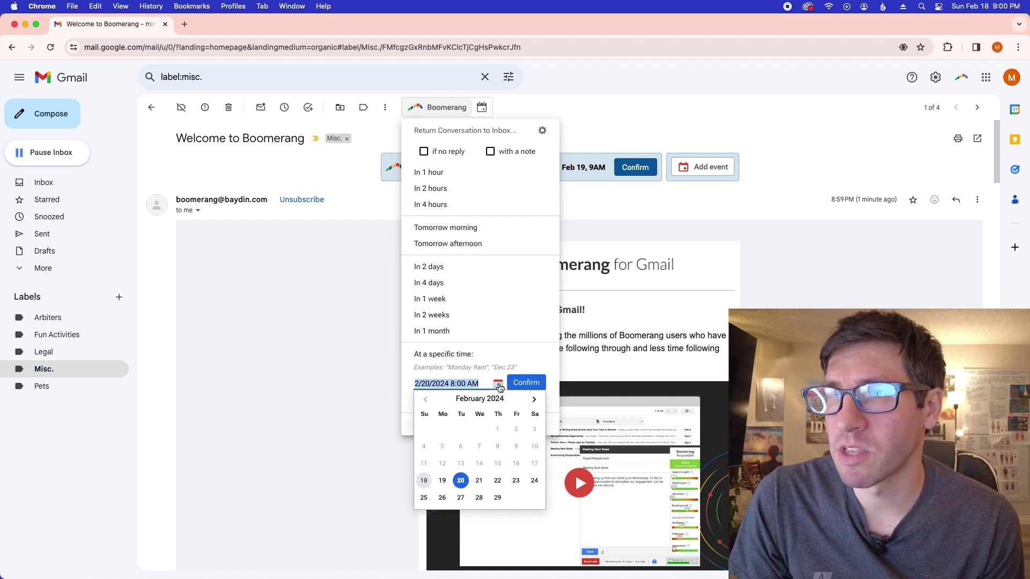
{"action": "left_click", "coordinate": [534, 399]}
{"action": "left_click", "coordinate": [534, 400]}
{"action": "left_click", "coordinate": [534, 400]}
{"action": "left_click", "coordinate": [534, 400]}
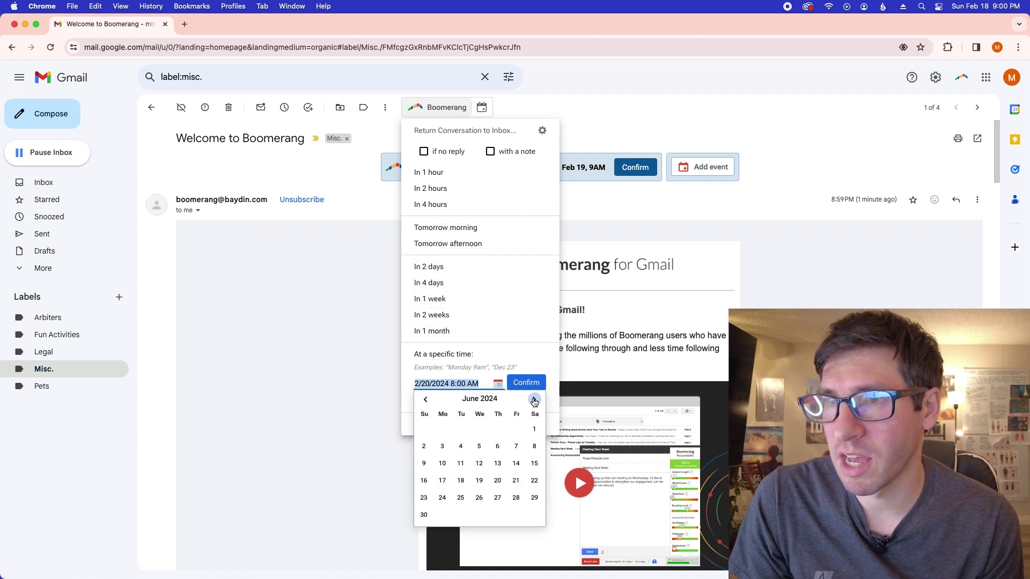
{"action": "left_click", "coordinate": [534, 429]}
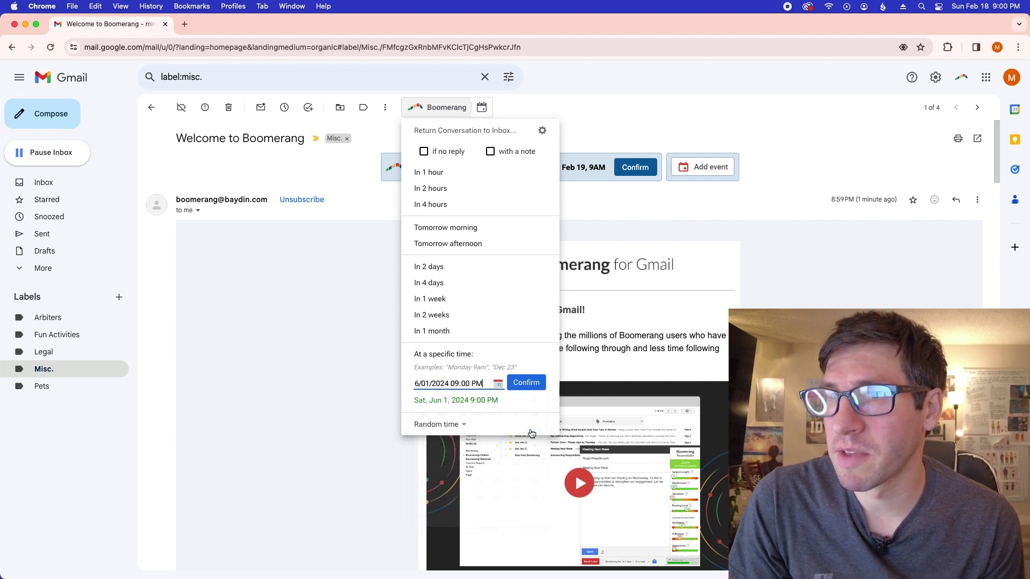
- Set the Boomerang return time to 06:00 AM and confirm the scheduled return
{"action": "double_click", "coordinate": [464, 383]}
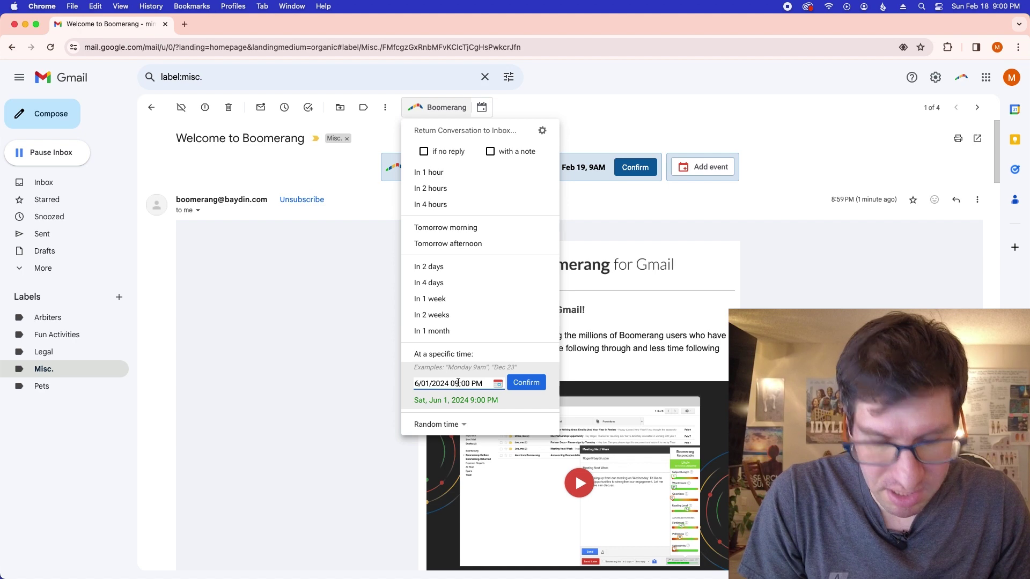
{"action": "type", "text": "06:00"}
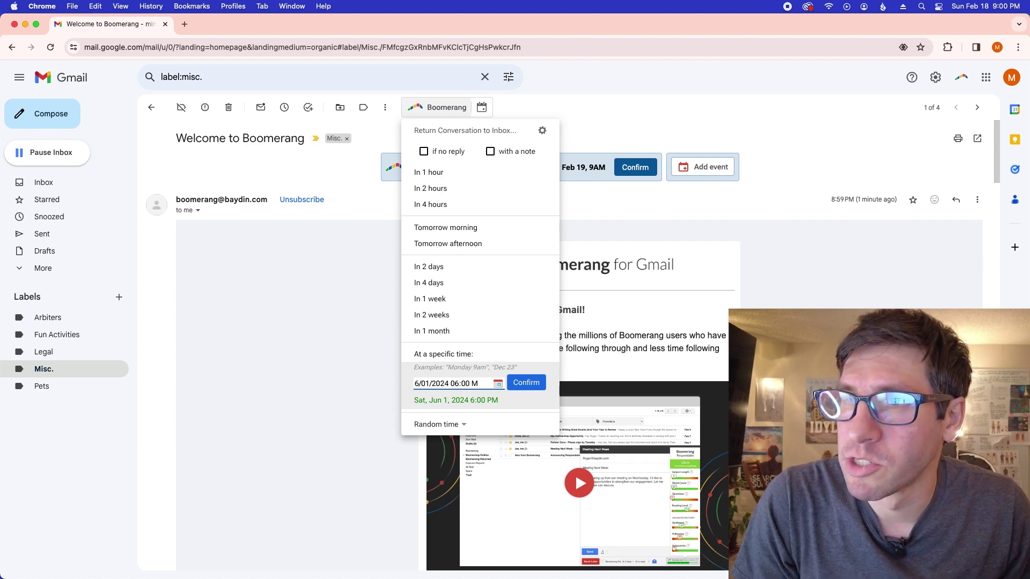
{"action": "double_click", "coordinate": [475, 383]}
{"action": "type", "text": "AM"}
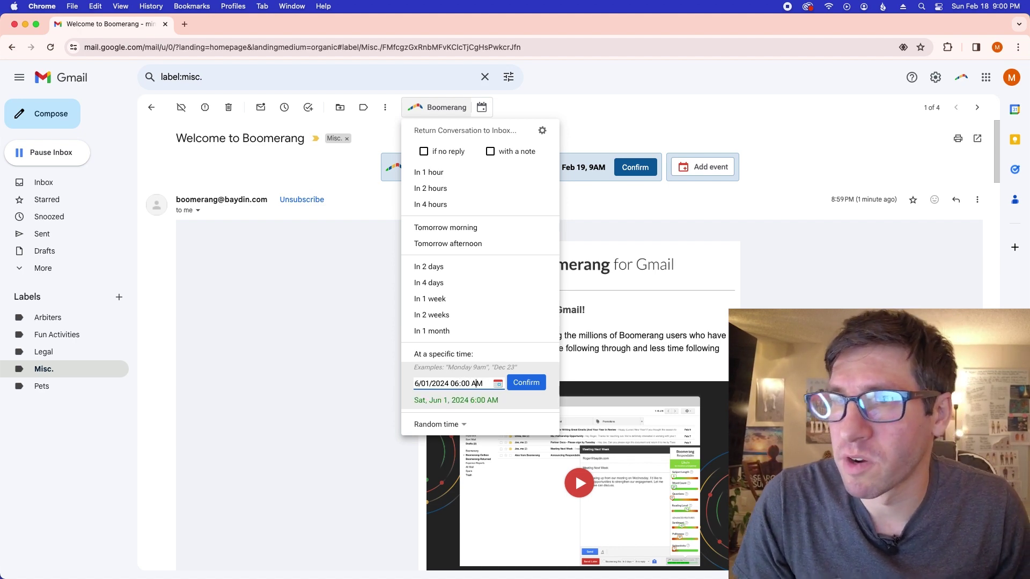
{"action": "left_click", "coordinate": [534, 384]}
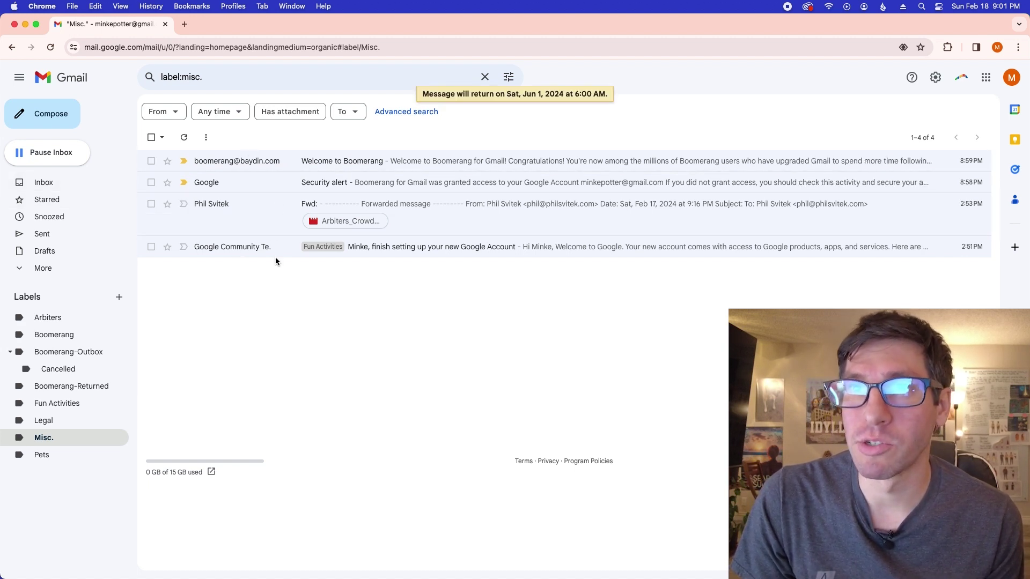
- Schedule the forwarded message with the Arbiters attachment in Misc. to return to the inbox on February 18, 2024
{"action": "left_click", "coordinate": [247, 206]}
{"action": "left_click", "coordinate": [436, 106]}
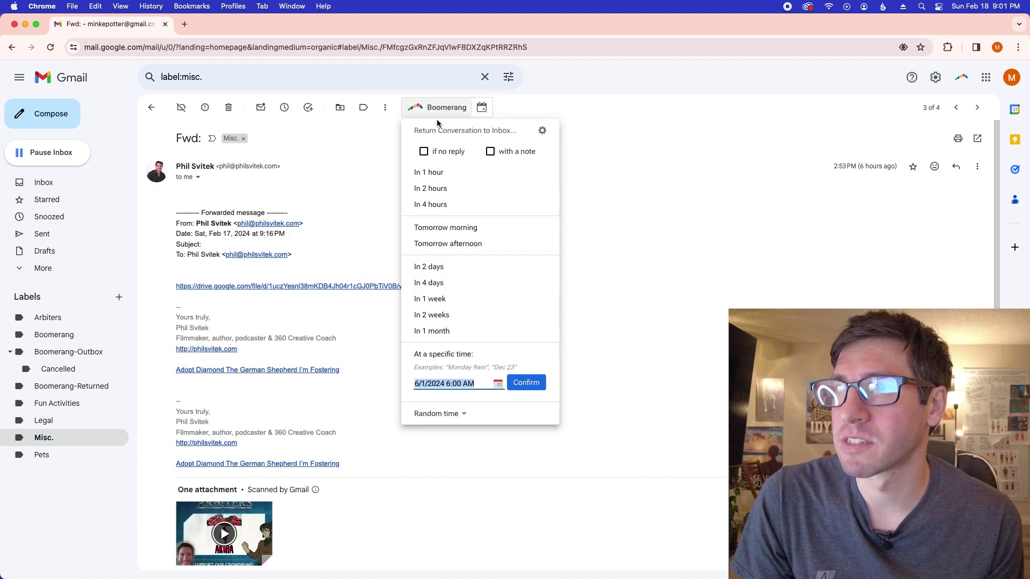
{"action": "left_click", "coordinate": [498, 384]}
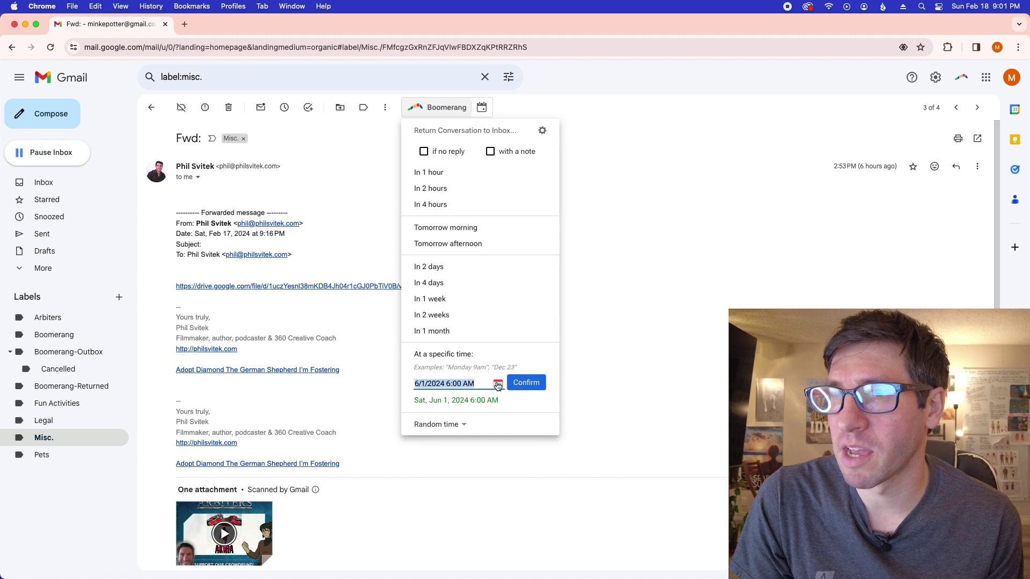
{"action": "left_click", "coordinate": [425, 400]}
{"action": "left_click", "coordinate": [426, 400]}
{"action": "left_click", "coordinate": [425, 400]}
{"action": "left_click", "coordinate": [426, 399]}
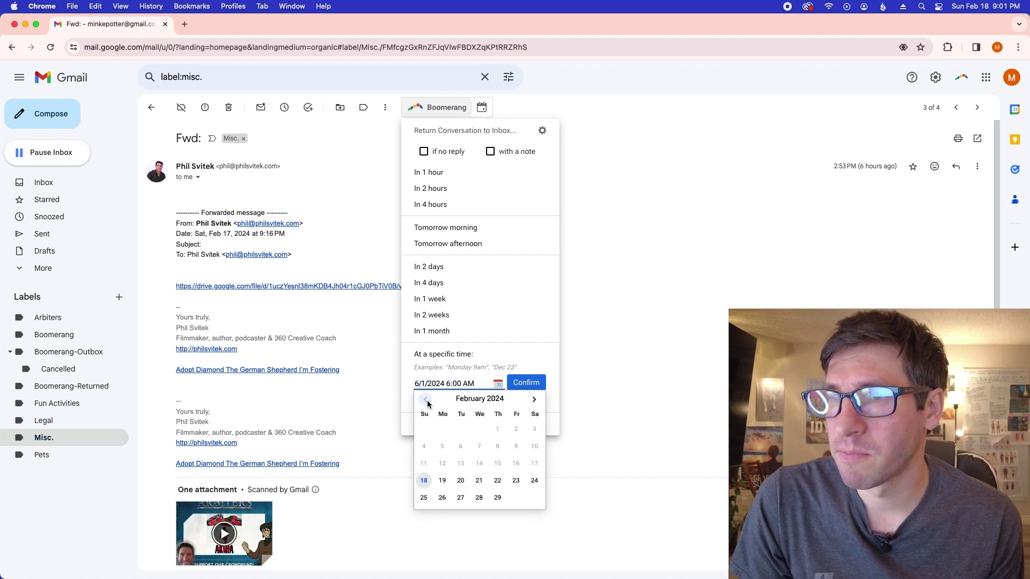
{"action": "left_click", "coordinate": [423, 481]}
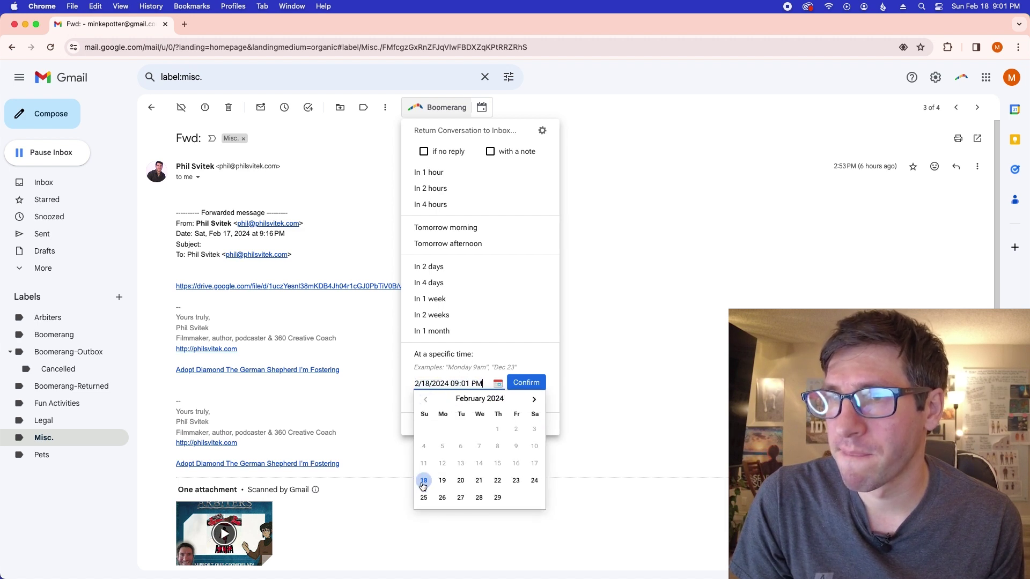
{"action": "left_click", "coordinate": [468, 384]}
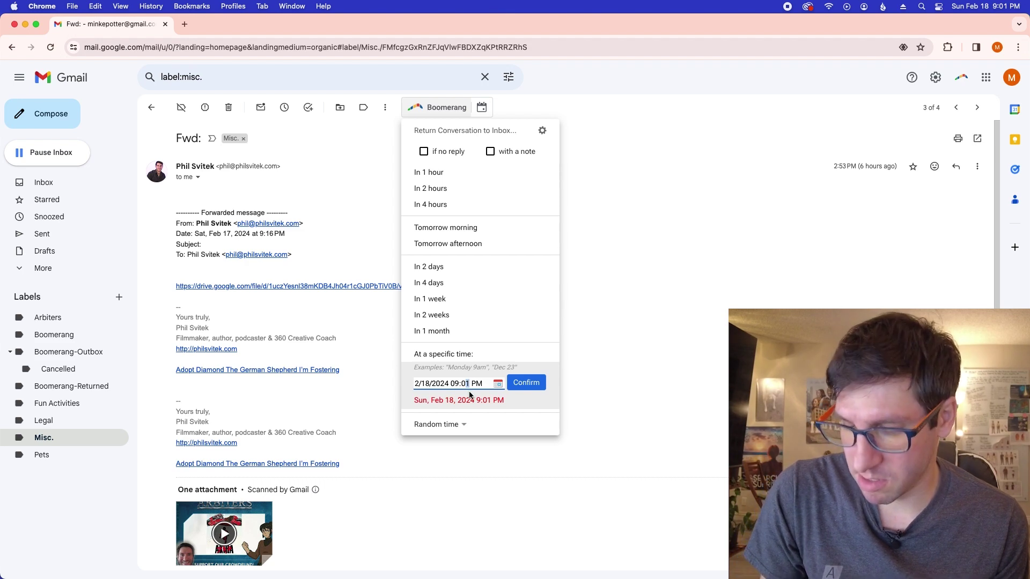
{"action": "left_click", "coordinate": [526, 382]}
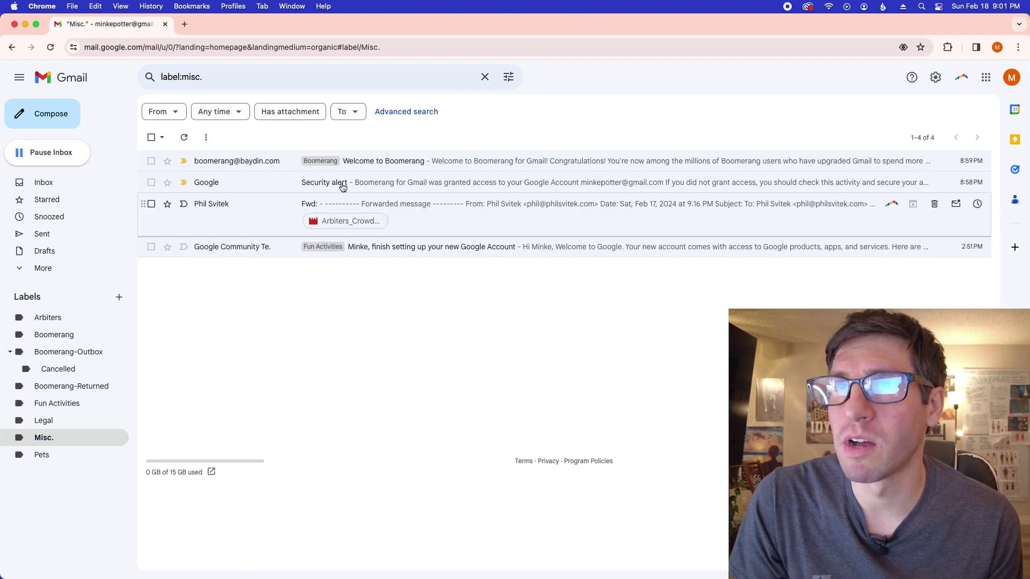
- Start a new message from the inbox and fill in the recipient's e-mail address
{"action": "left_click", "coordinate": [92, 182]}
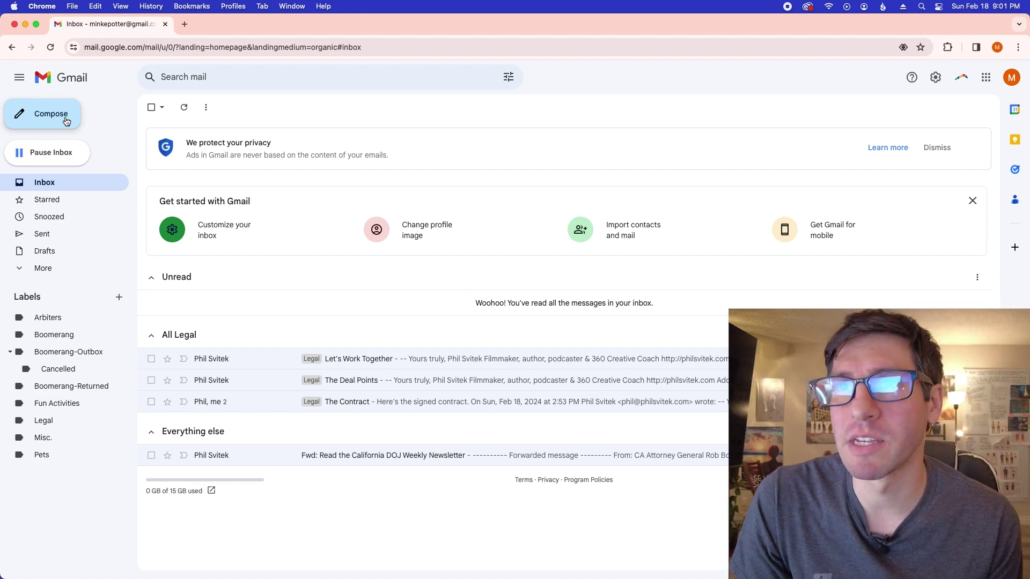
{"action": "left_click", "coordinate": [66, 120]}
{"action": "left_click", "coordinate": [515, 481]}
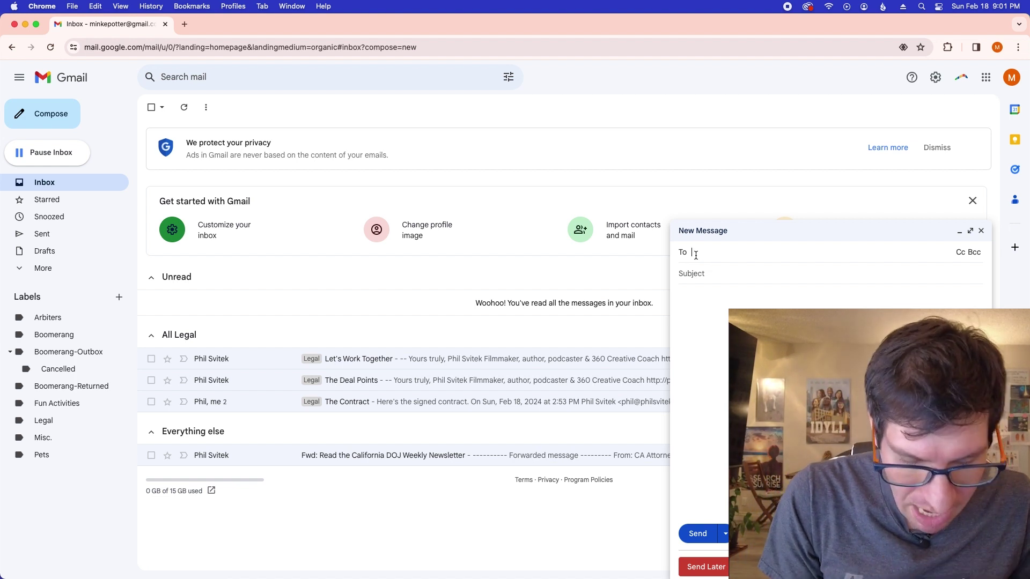
{"action": "type", "text": "em"}
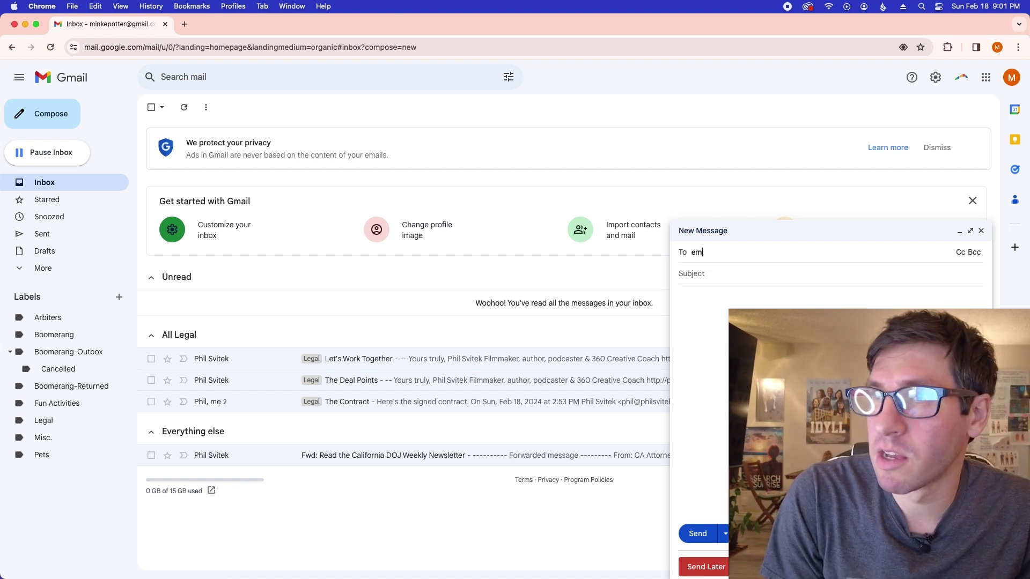
{"action": "type", "text": "ail@email.com"}
{"action": "key", "text": "Tab"}
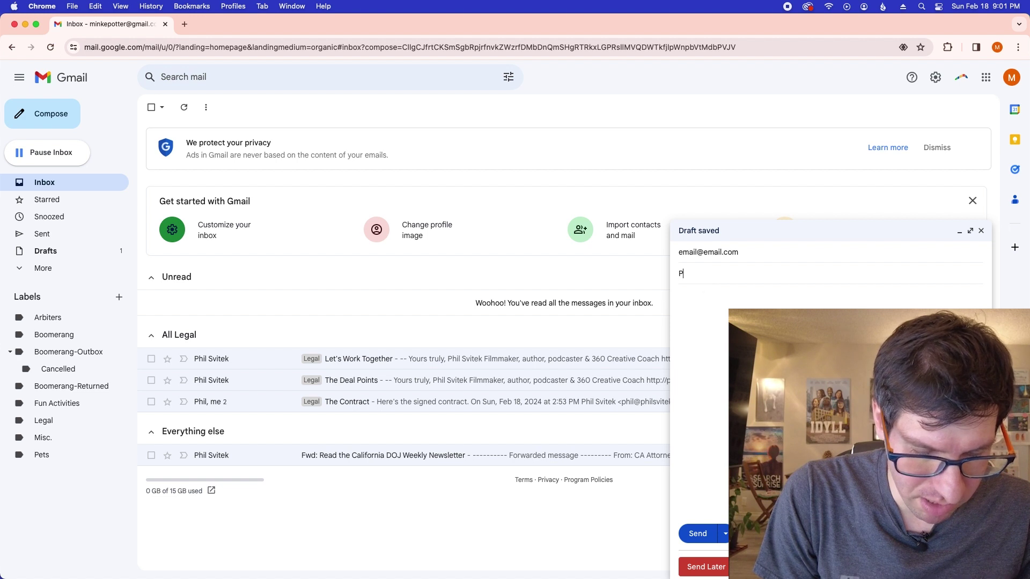
- Enter the subject "Please Send Me The Graphics" and write a body that starts with "Hi Person," and asks for the graphics
{"action": "type", "text": "Please"}
{"action": "type", "text": " Send Me The Graphics"}
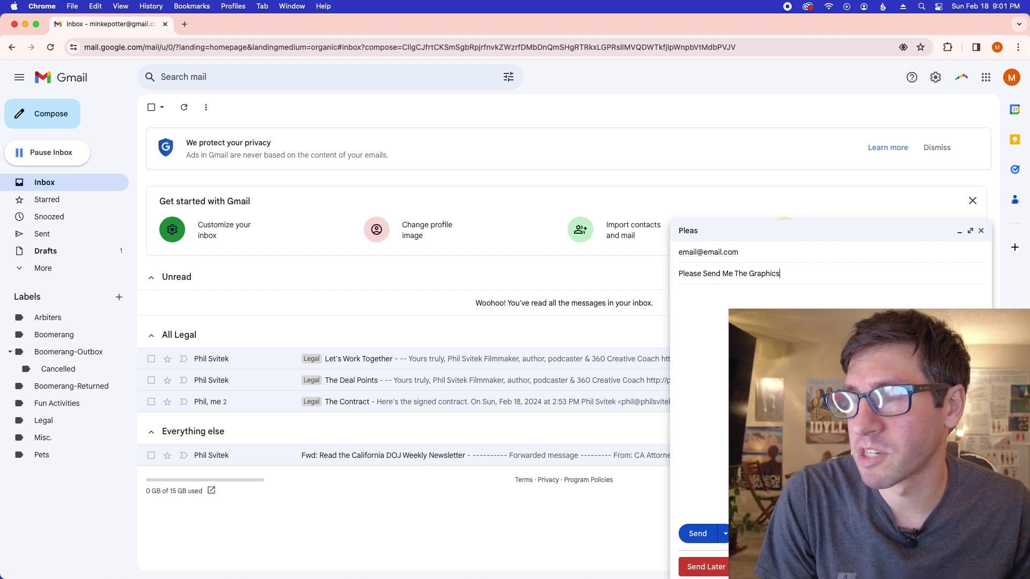
{"action": "left_click", "coordinate": [679, 295]}
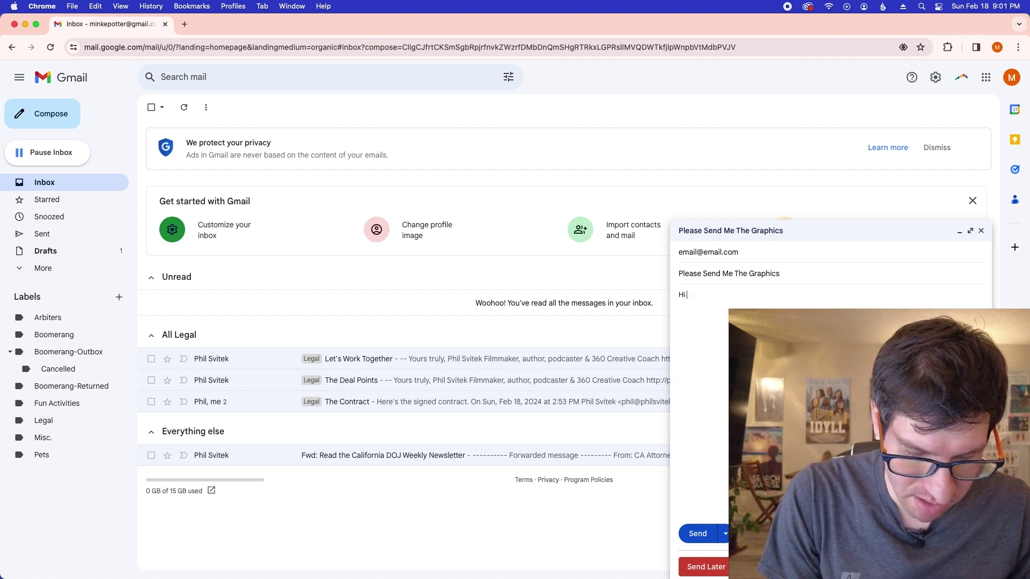
{"action": "type", "text": "Hi Person,"}
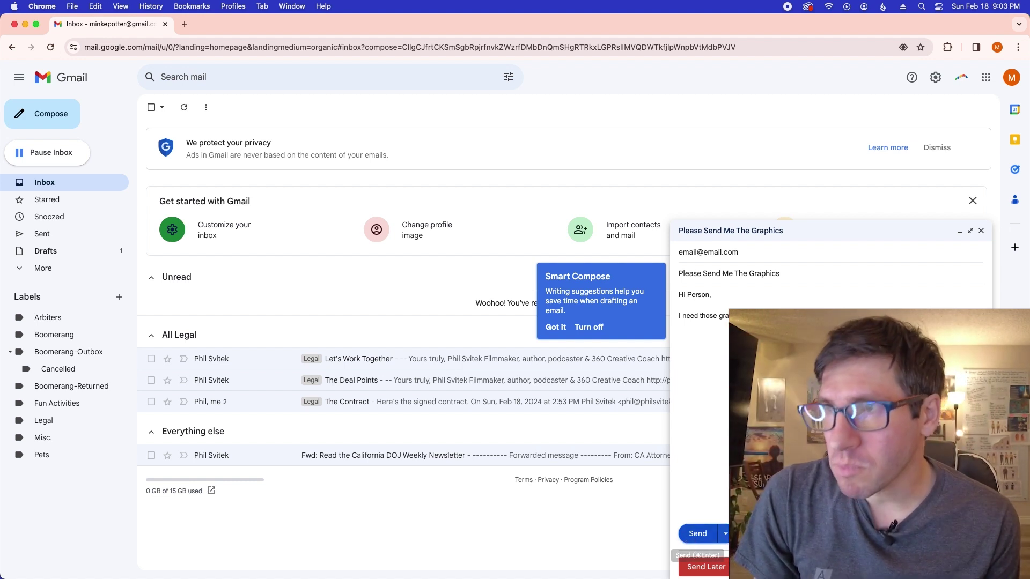
- Check Boomerang's Send Later timing options for the graphics request, close them, and send the message immediately
{"action": "left_click", "coordinate": [727, 534]}
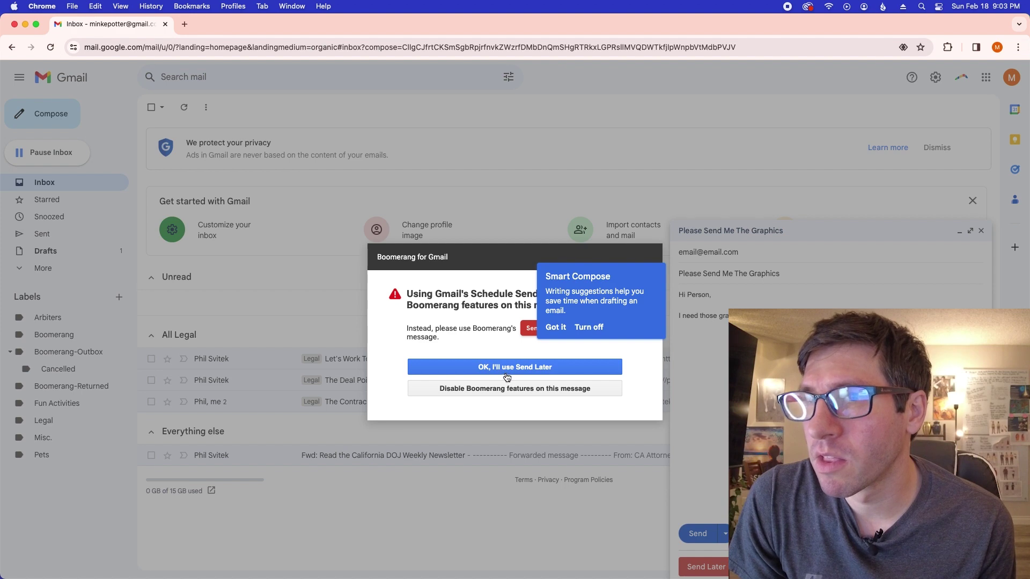
{"action": "left_click", "coordinate": [506, 368]}
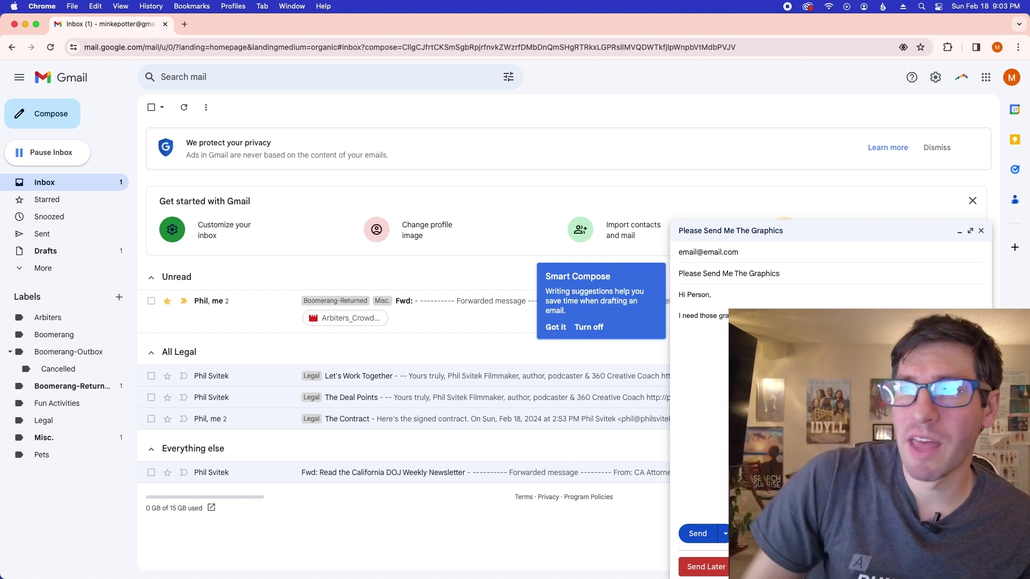
{"action": "left_click", "coordinate": [721, 536]}
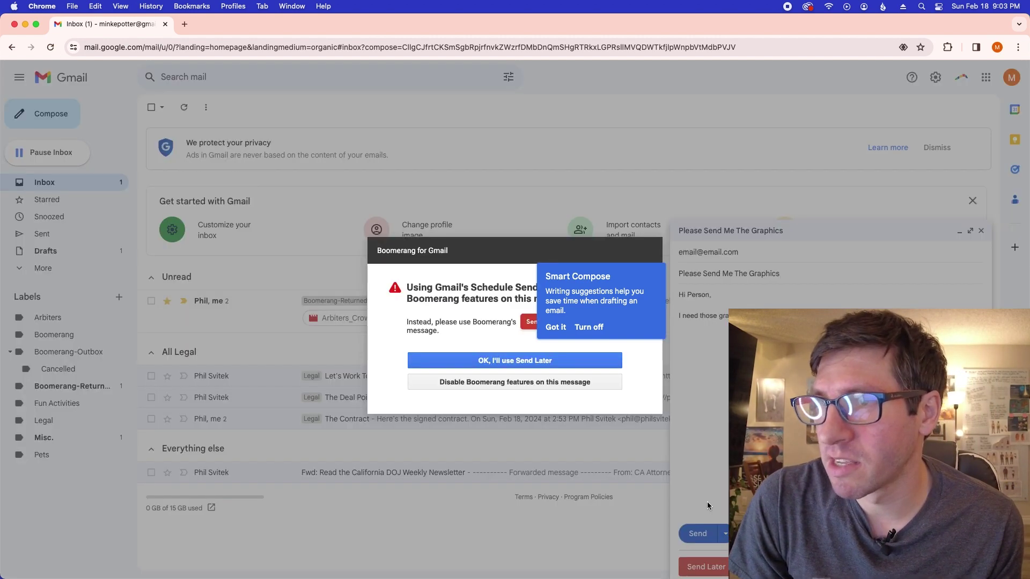
{"action": "left_click", "coordinate": [565, 365]}
{"action": "left_click", "coordinate": [716, 508]}
{"action": "left_click", "coordinate": [739, 471]}
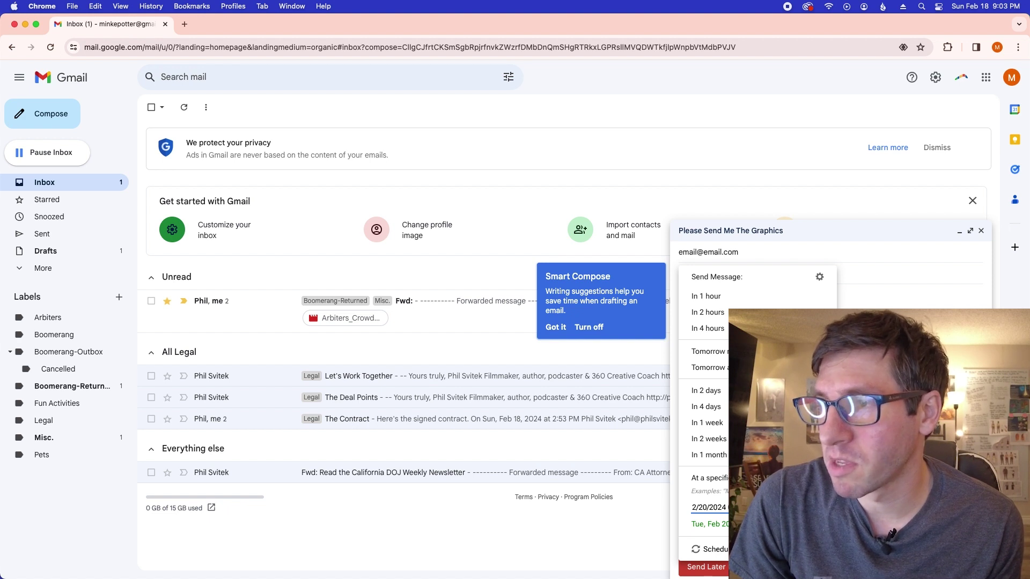
{"action": "key", "text": "Escape"}
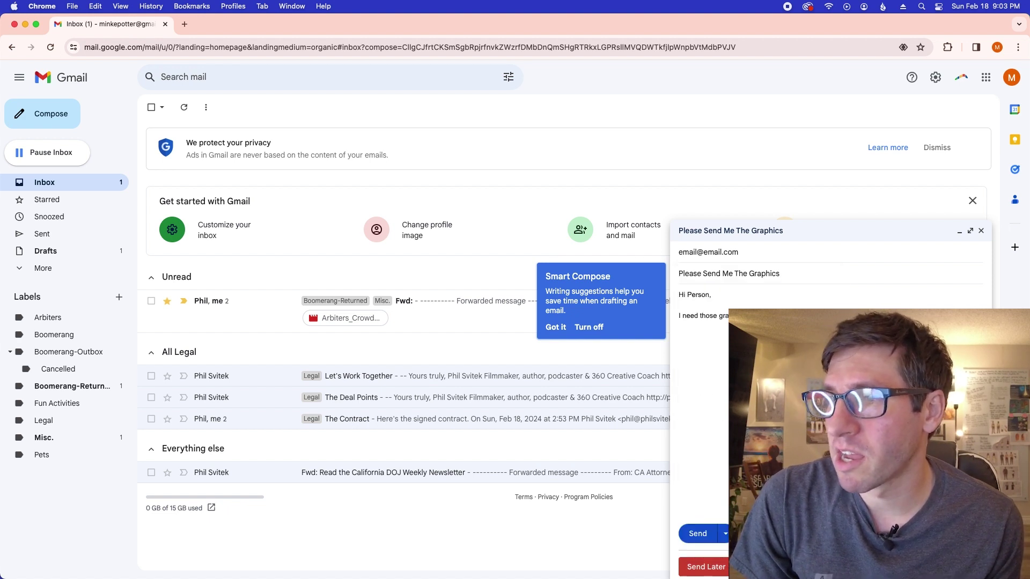
{"action": "left_click", "coordinate": [698, 535]}
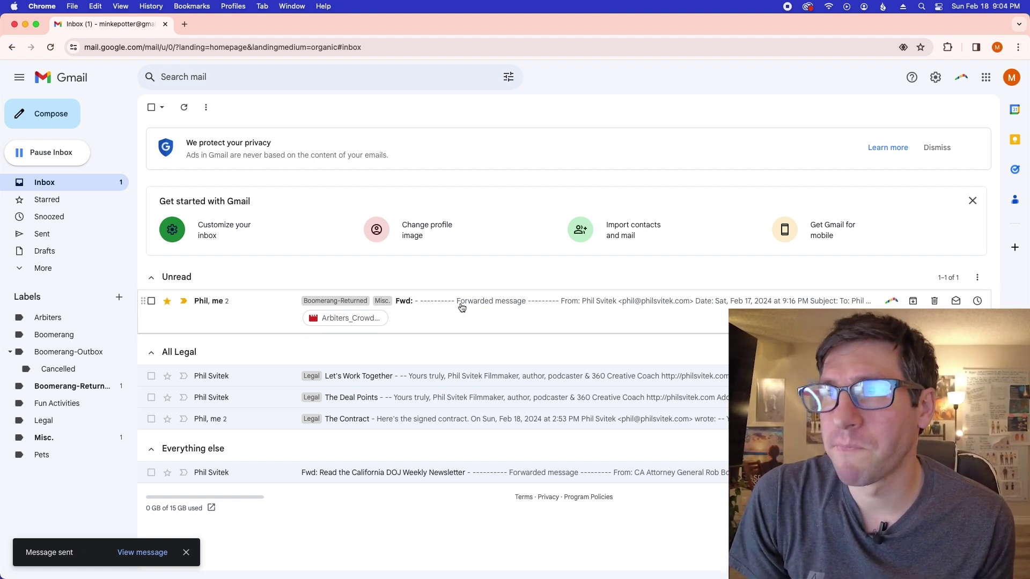
- Open the unread forwarded message labelled Boomerang-Returned from the inbox
{"action": "left_click", "coordinate": [462, 306]}
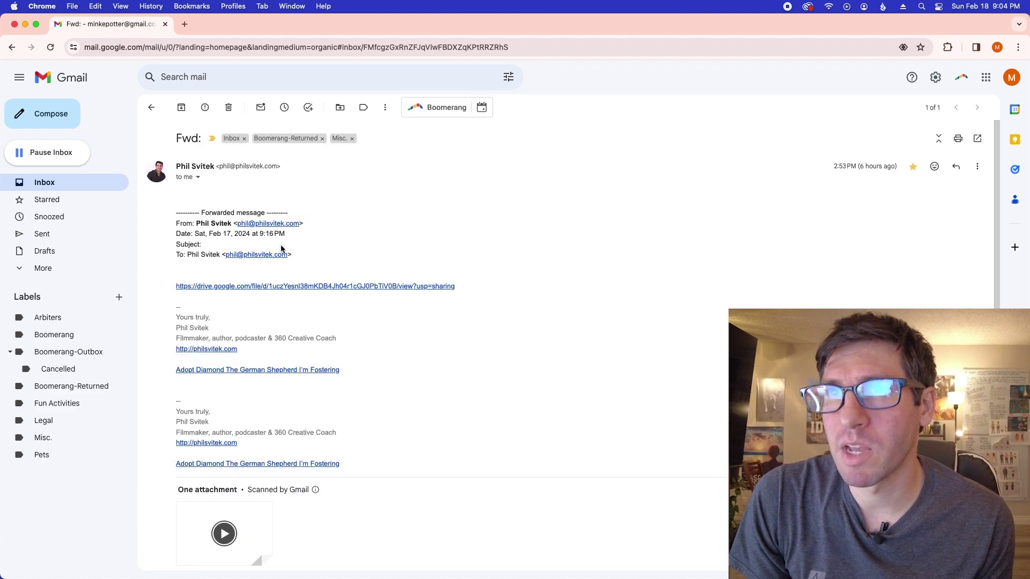
{"action": "mouse_move", "coordinate": [995, 260]}
{"action": "left_mouse_down"}
{"action": "mouse_move", "coordinate": [996, 367]}
{"action": "mouse_move", "coordinate": [991, 257]}
{"action": "left_mouse_up"}
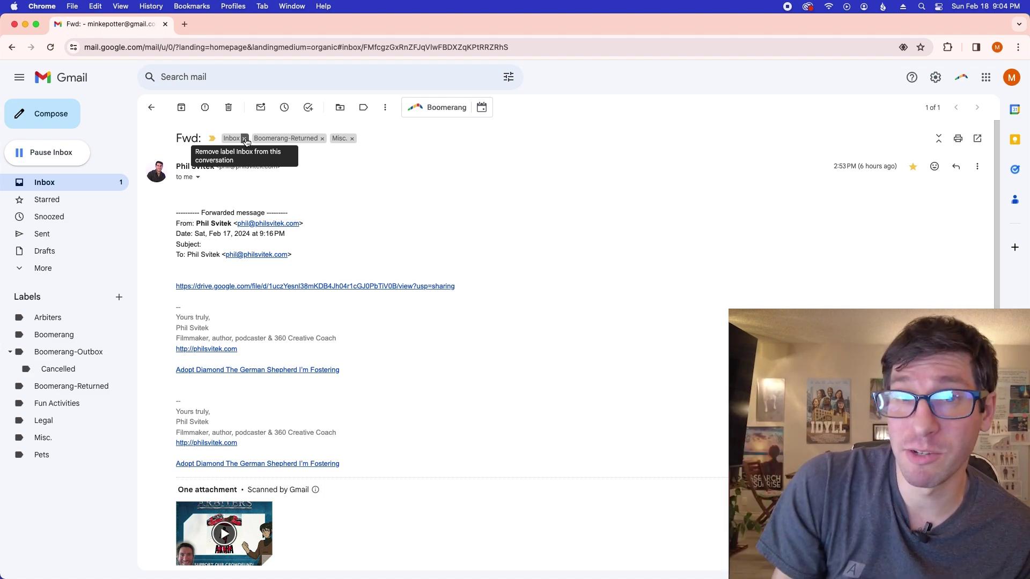
{"action": "left_click", "coordinate": [252, 177]}
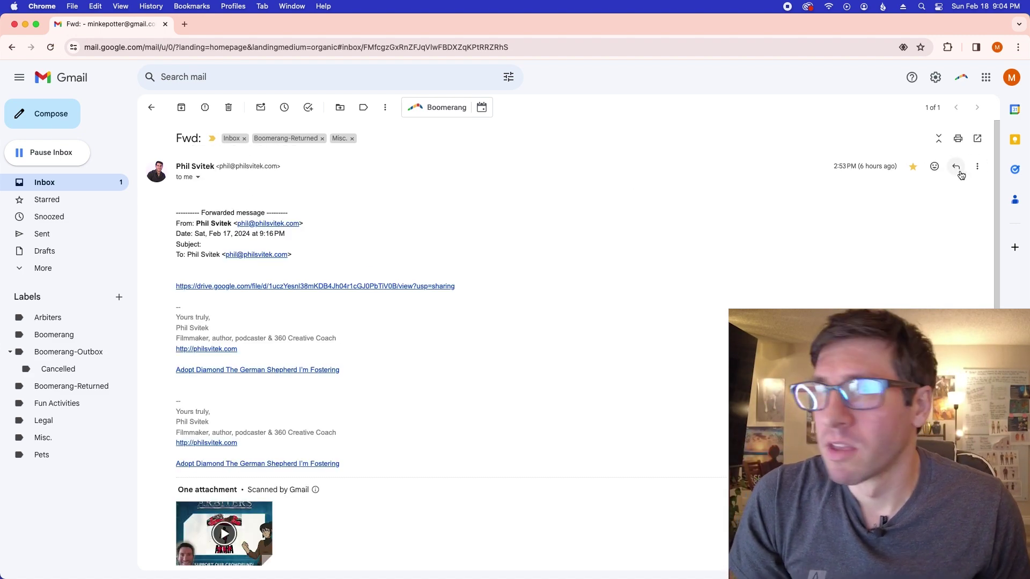
- Reply to the forwarded message with "Here's all the stuff requested." and send it
{"action": "left_click", "coordinate": [956, 168]}
{"action": "type", "text": "Here's "}
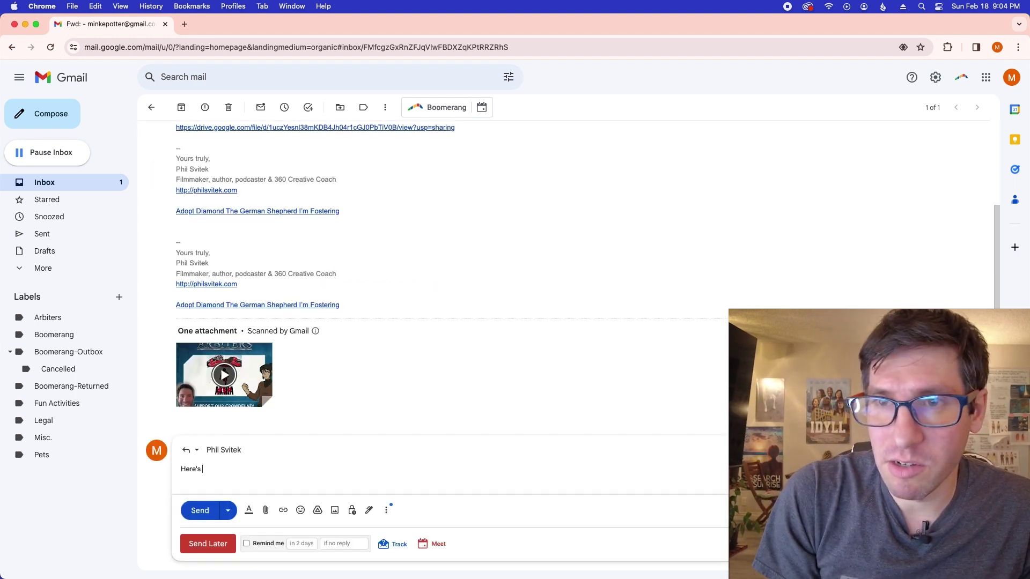
{"action": "type", "text": "all the stuff r"}
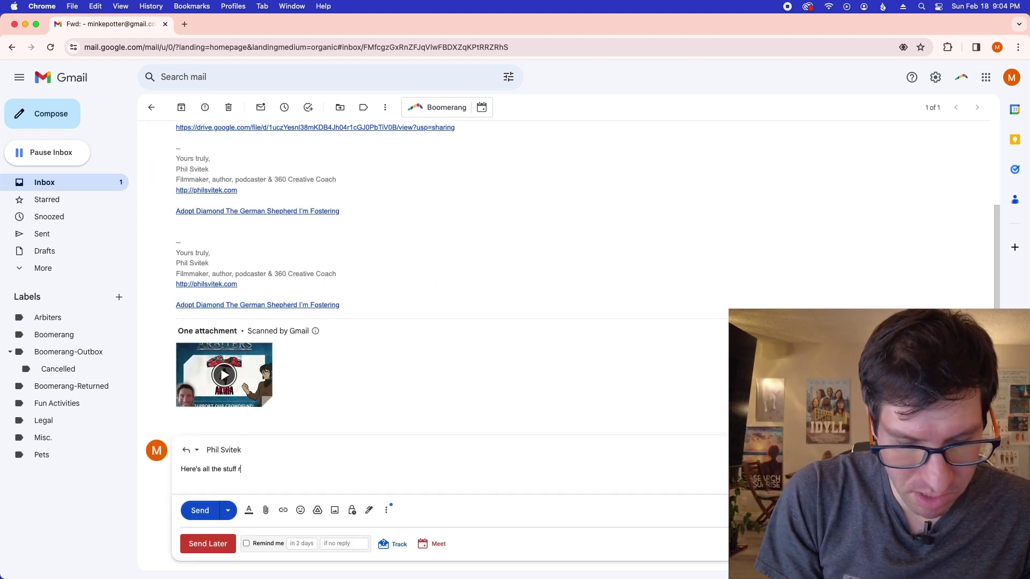
{"action": "type", "text": "equested."}
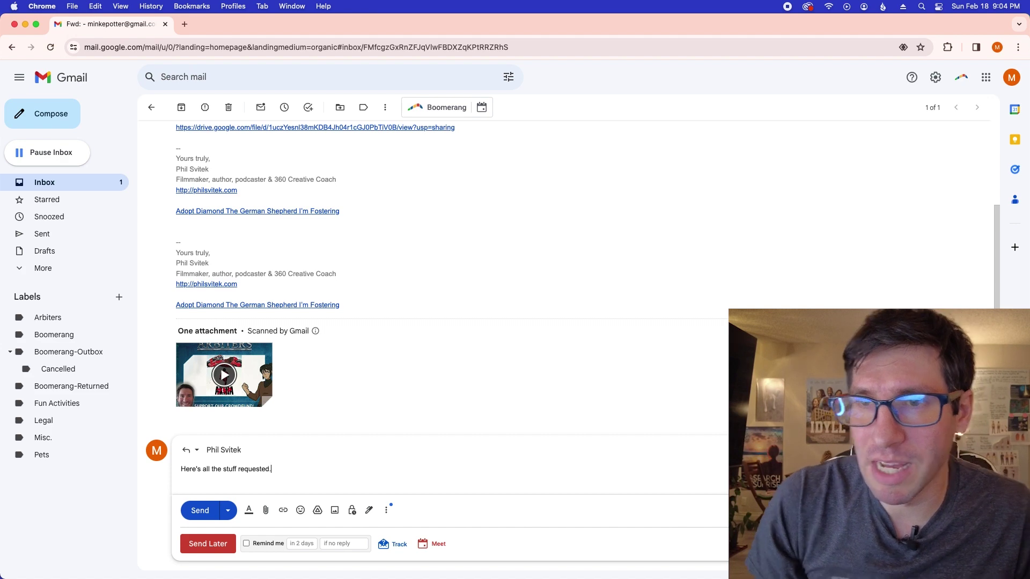
{"action": "left_click", "coordinate": [204, 511]}
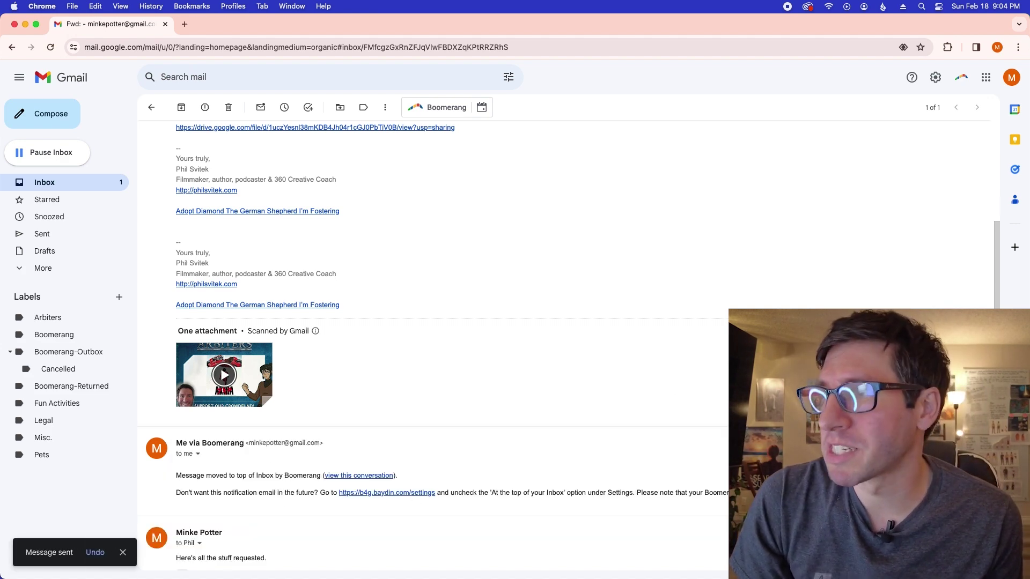
{"action": "scroll", "coordinate": [300, 240], "scroll_direction": "up", "scroll_amount": 10}
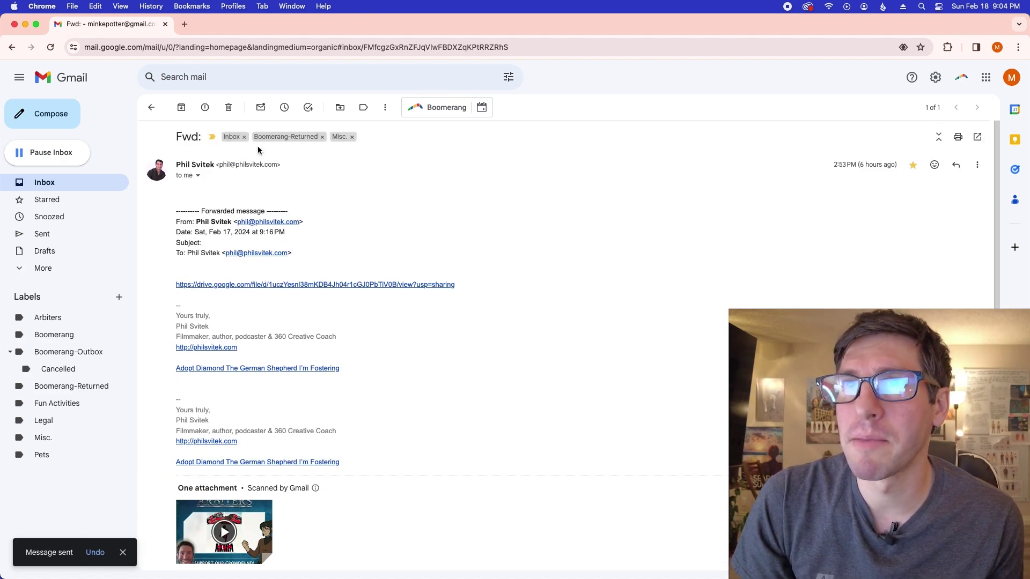
- Remove the Inbox label from the open forwarded message and return to the inbox
{"action": "left_click", "coordinate": [244, 137]}
{"action": "left_click", "coordinate": [151, 108]}
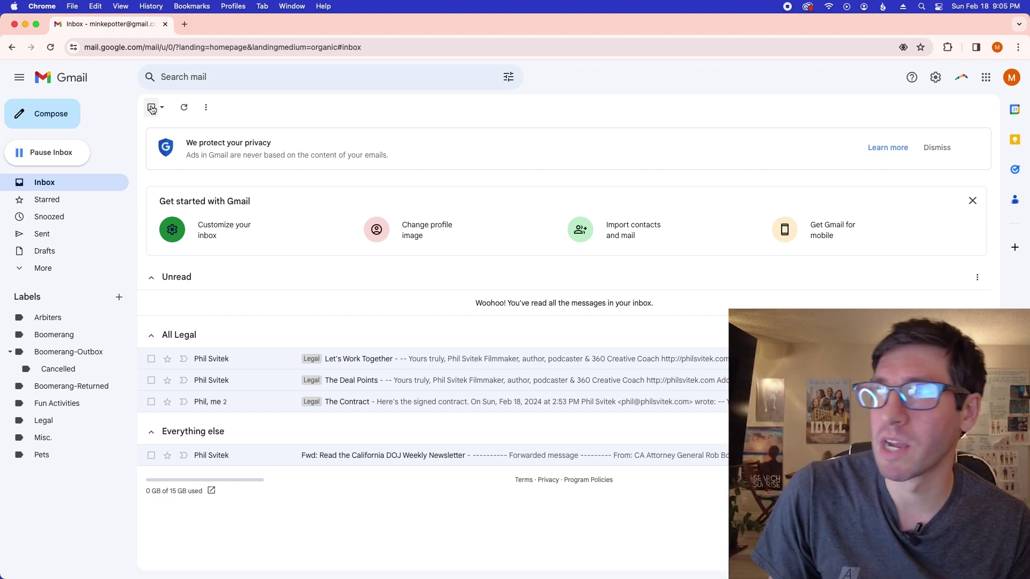
- Turn on the vacation responder in the settings, with first day February 19, 2024 and last day March 1, 2024
{"action": "left_click", "coordinate": [936, 77]}
{"action": "left_click", "coordinate": [937, 134]}
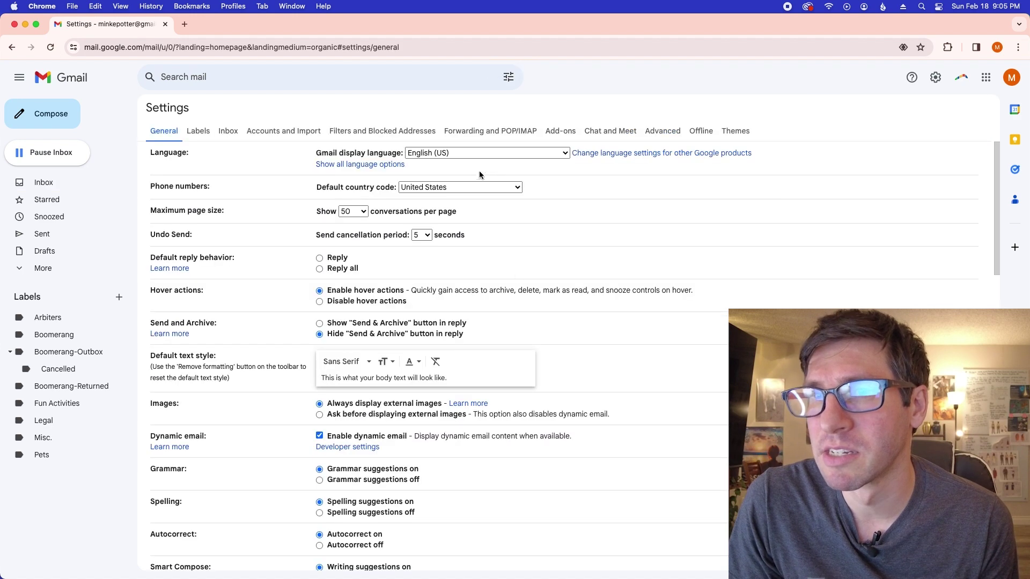
{"action": "left_click_drag", "start_coordinate": [997, 219], "coordinate": [997, 510]}
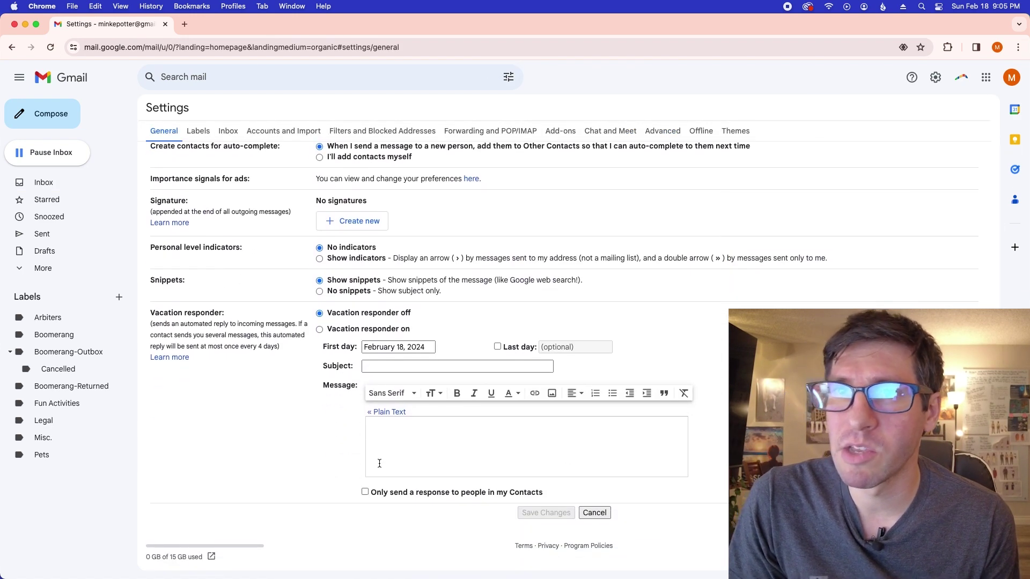
{"action": "left_click", "coordinate": [320, 329]}
{"action": "left_click", "coordinate": [403, 347]}
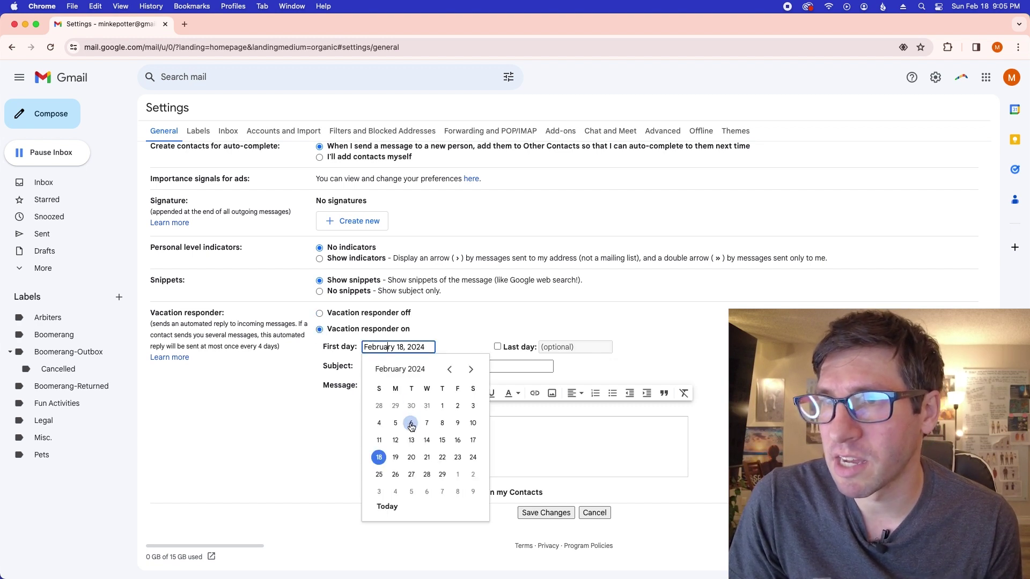
{"action": "left_click", "coordinate": [396, 458]}
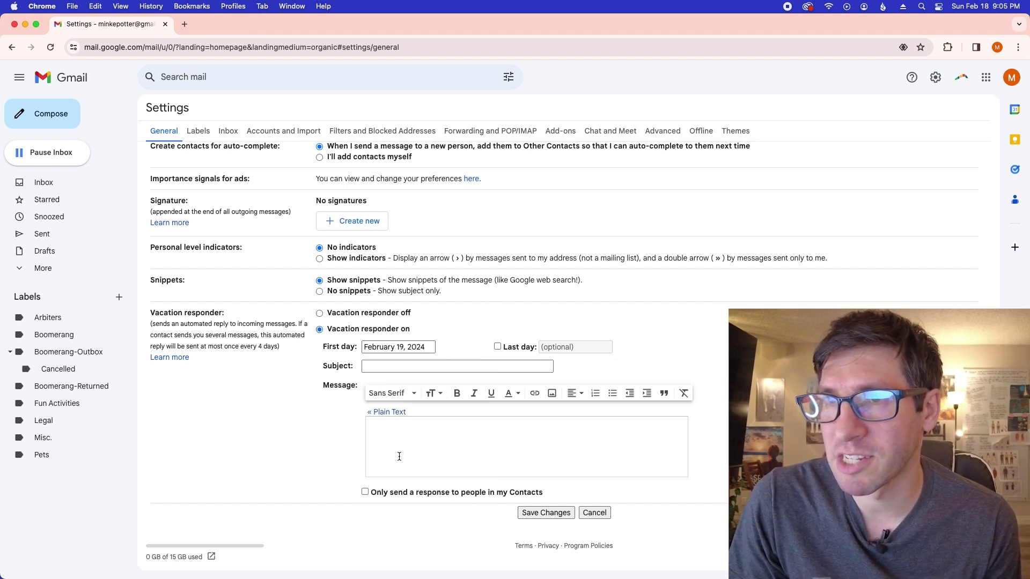
{"action": "left_click", "coordinate": [497, 347]}
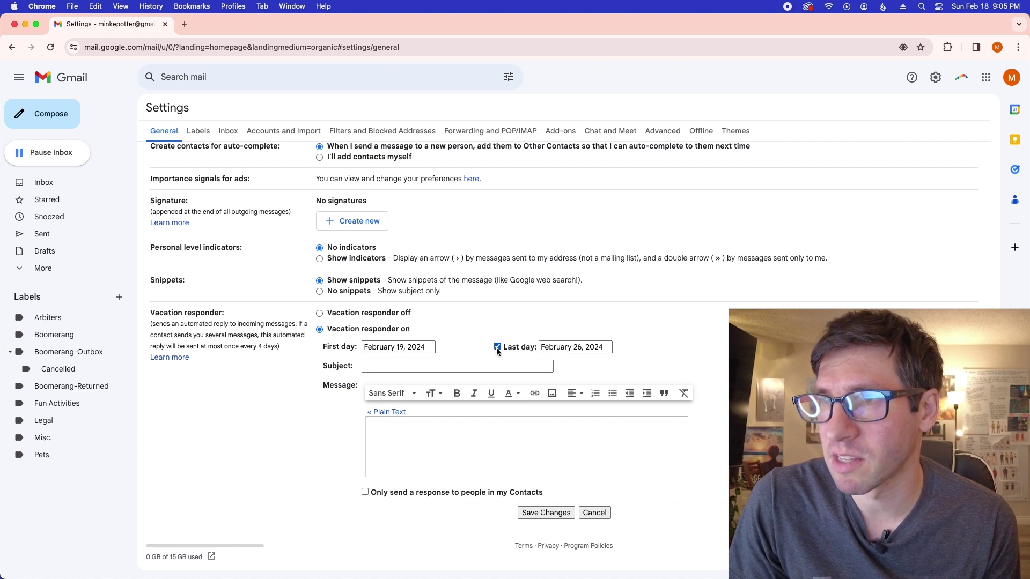
{"action": "left_click", "coordinate": [574, 347]}
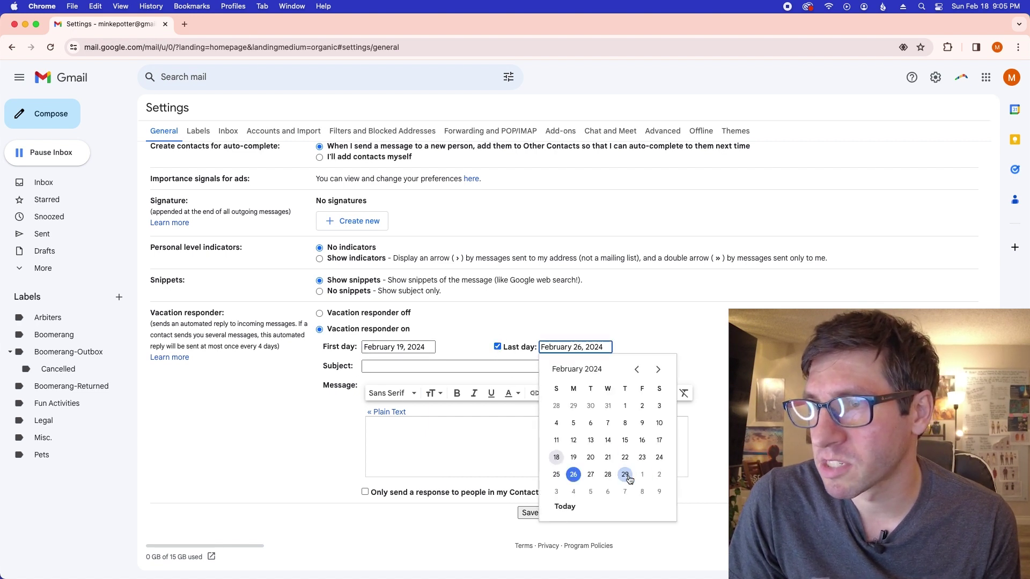
{"action": "left_click", "coordinate": [641, 475]}
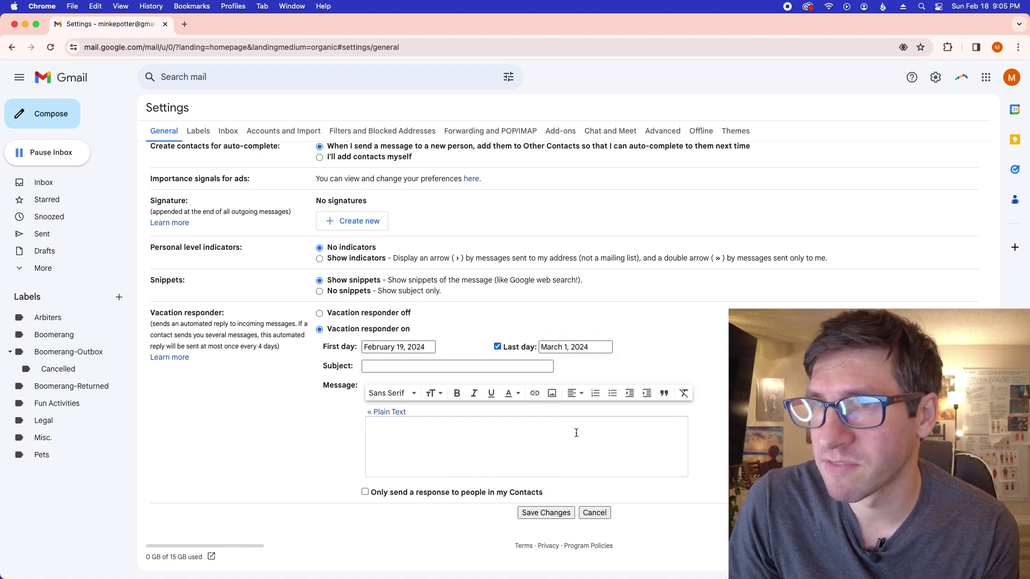
- Enter "I'm On Vacation!" as the vacation responder subject, leave the message empty, and discard the settings changes
{"action": "left_click", "coordinate": [405, 366]}
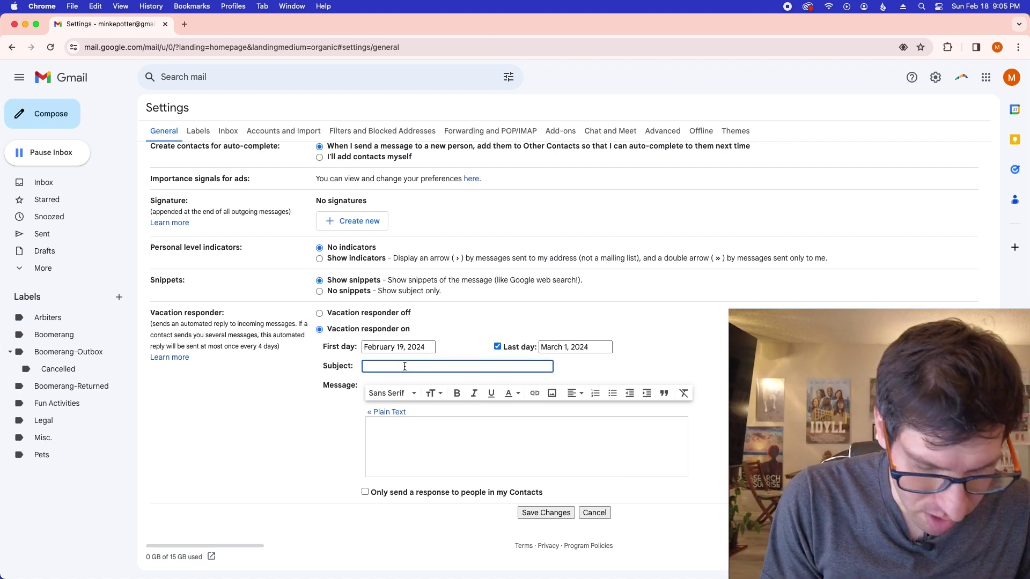
{"action": "type", "text": "I'm "}
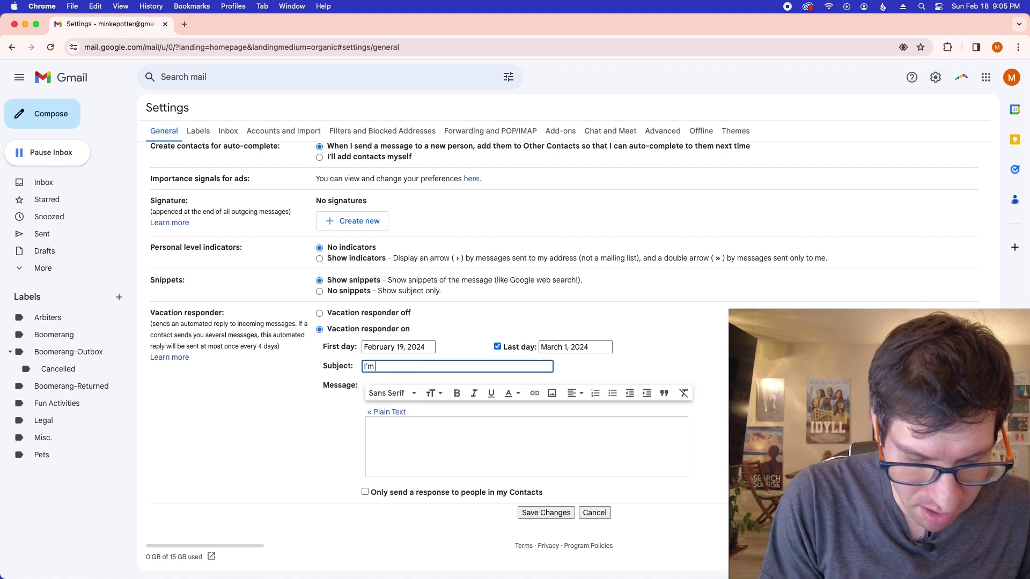
{"action": "type", "text": "On Vacation!"}
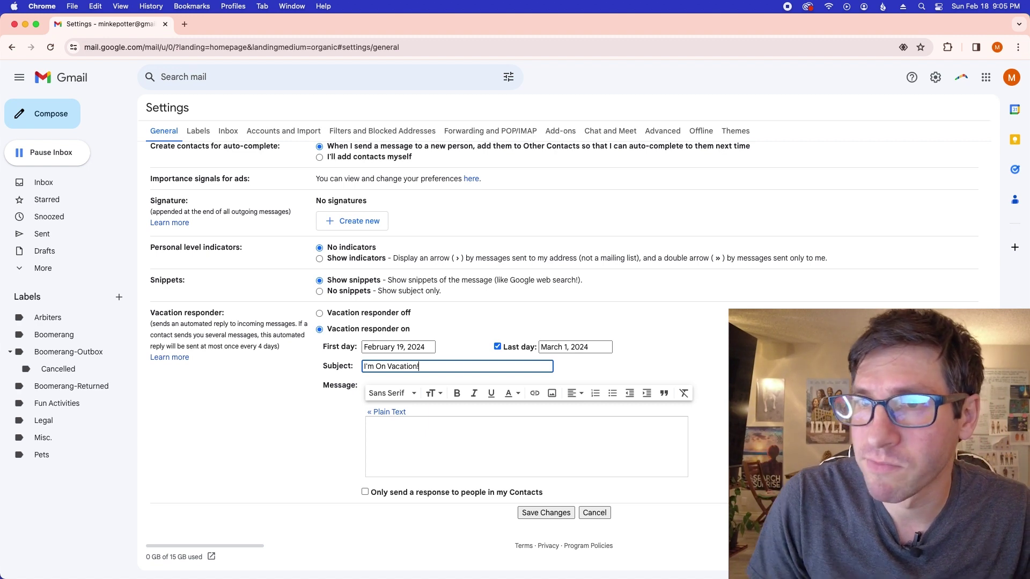
{"action": "left_click", "coordinate": [391, 433]}
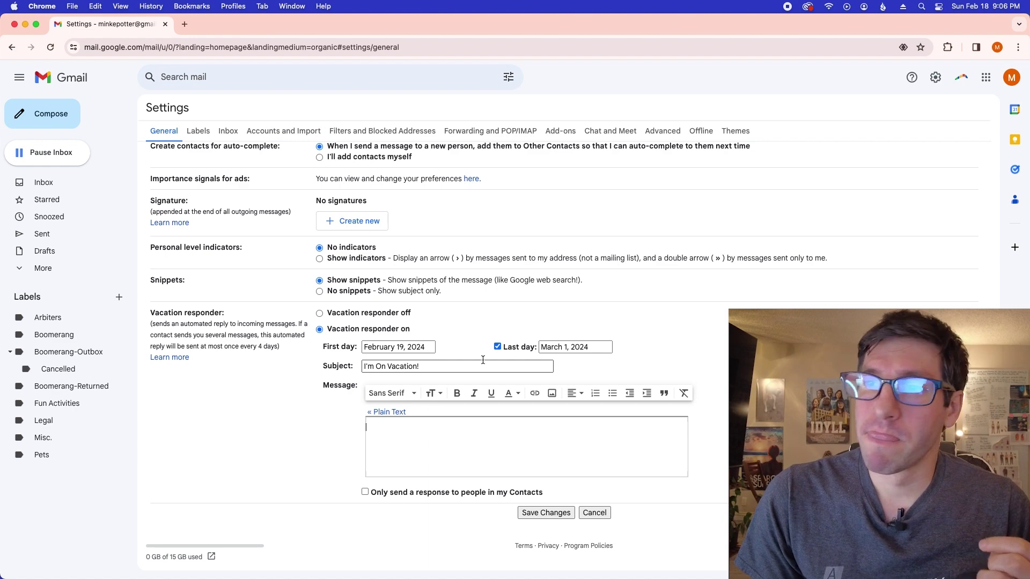
{"action": "left_click", "coordinate": [589, 514]}
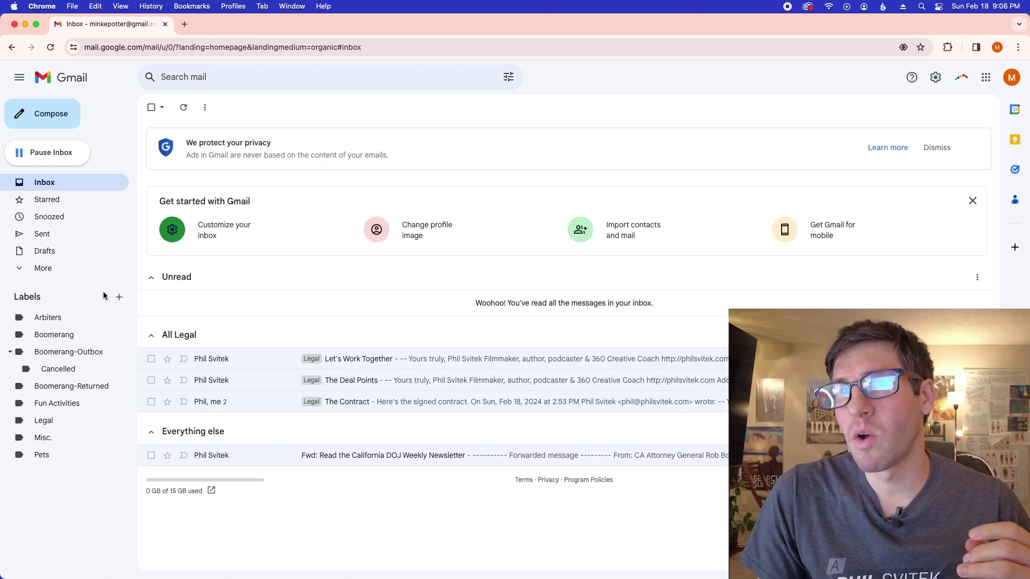
- Review the messages in the Spam folder and return to the inbox
{"action": "left_click", "coordinate": [62, 275]}
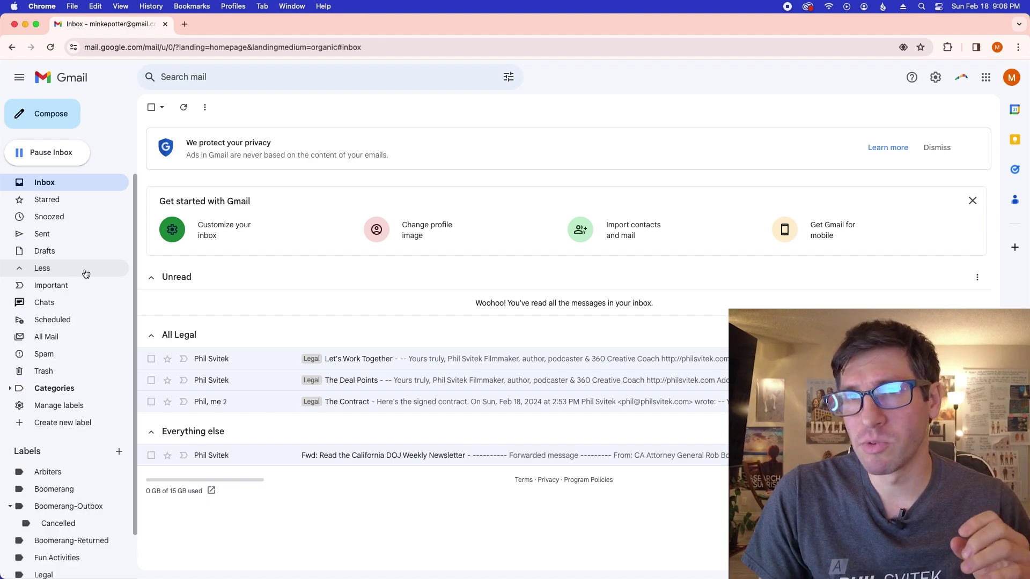
{"action": "scroll", "coordinate": [70, 344], "scroll_direction": "down", "scroll_amount": 1}
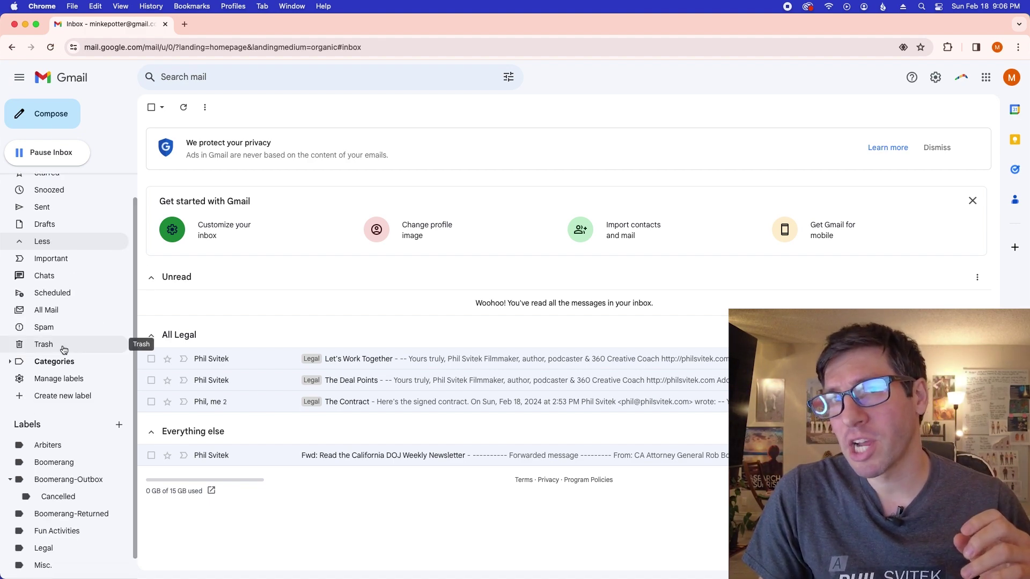
{"action": "left_click", "coordinate": [66, 328]}
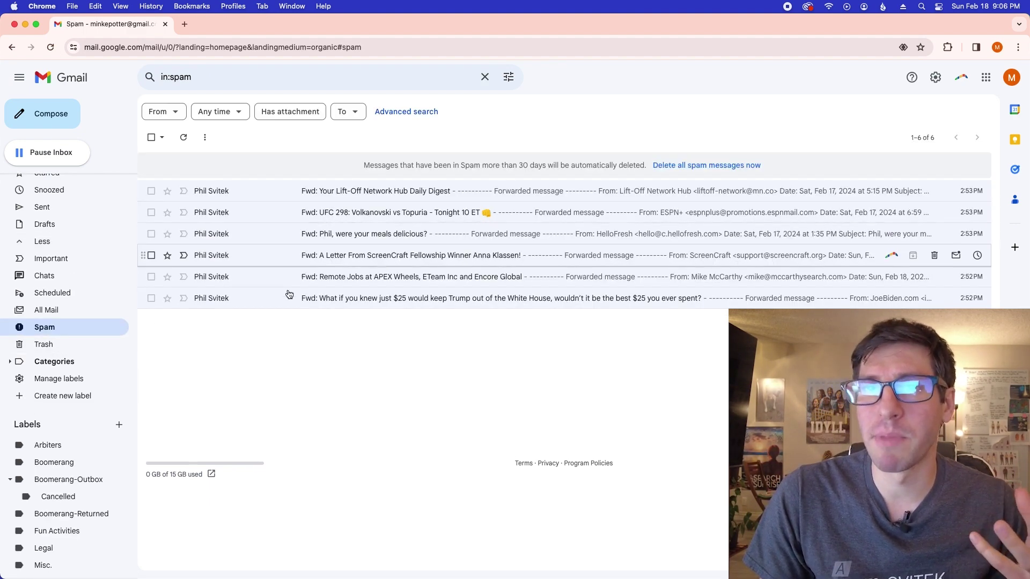
{"action": "scroll", "coordinate": [107, 214], "scroll_direction": "up", "scroll_amount": 1}
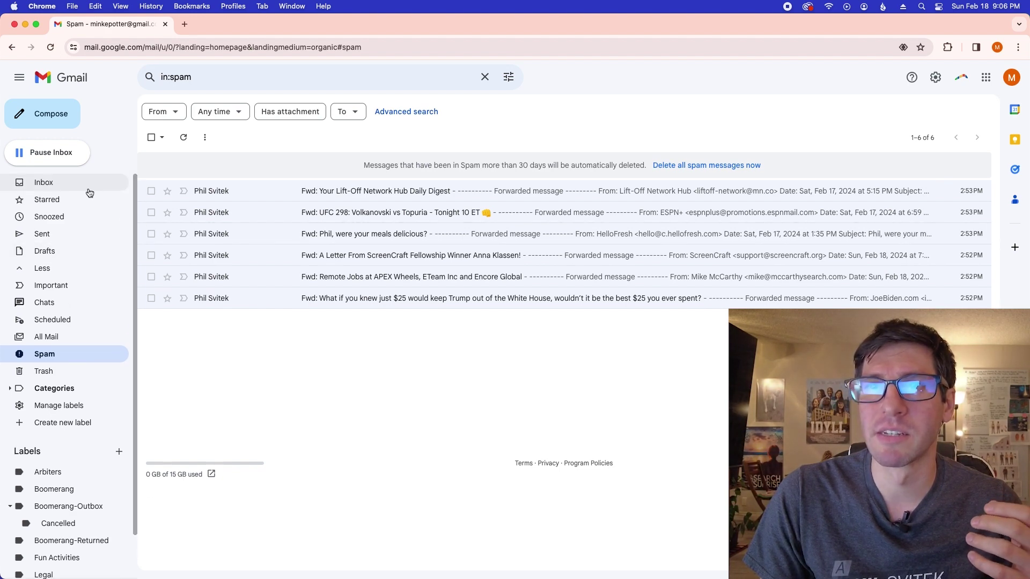
{"action": "left_click", "coordinate": [85, 186]}
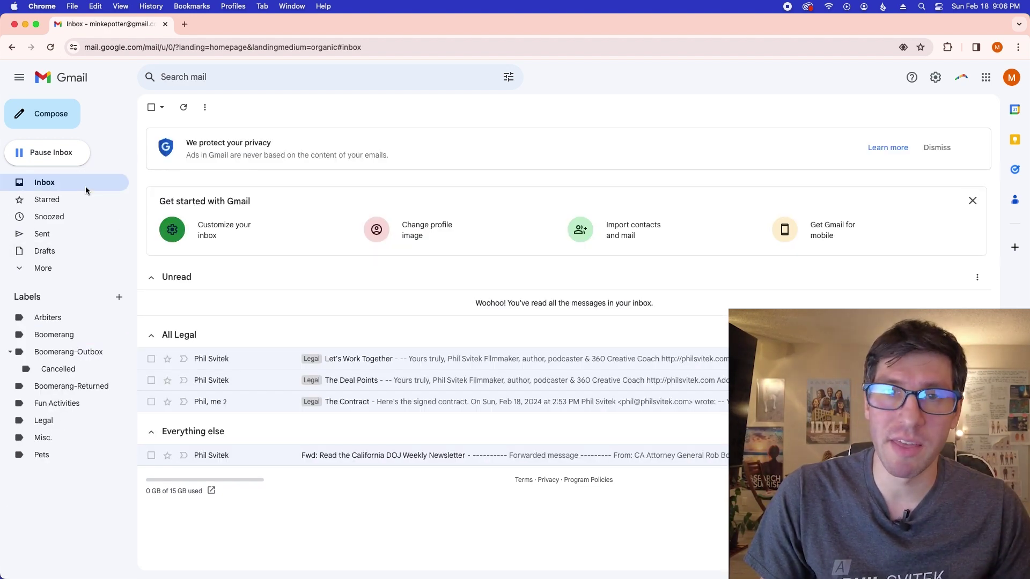